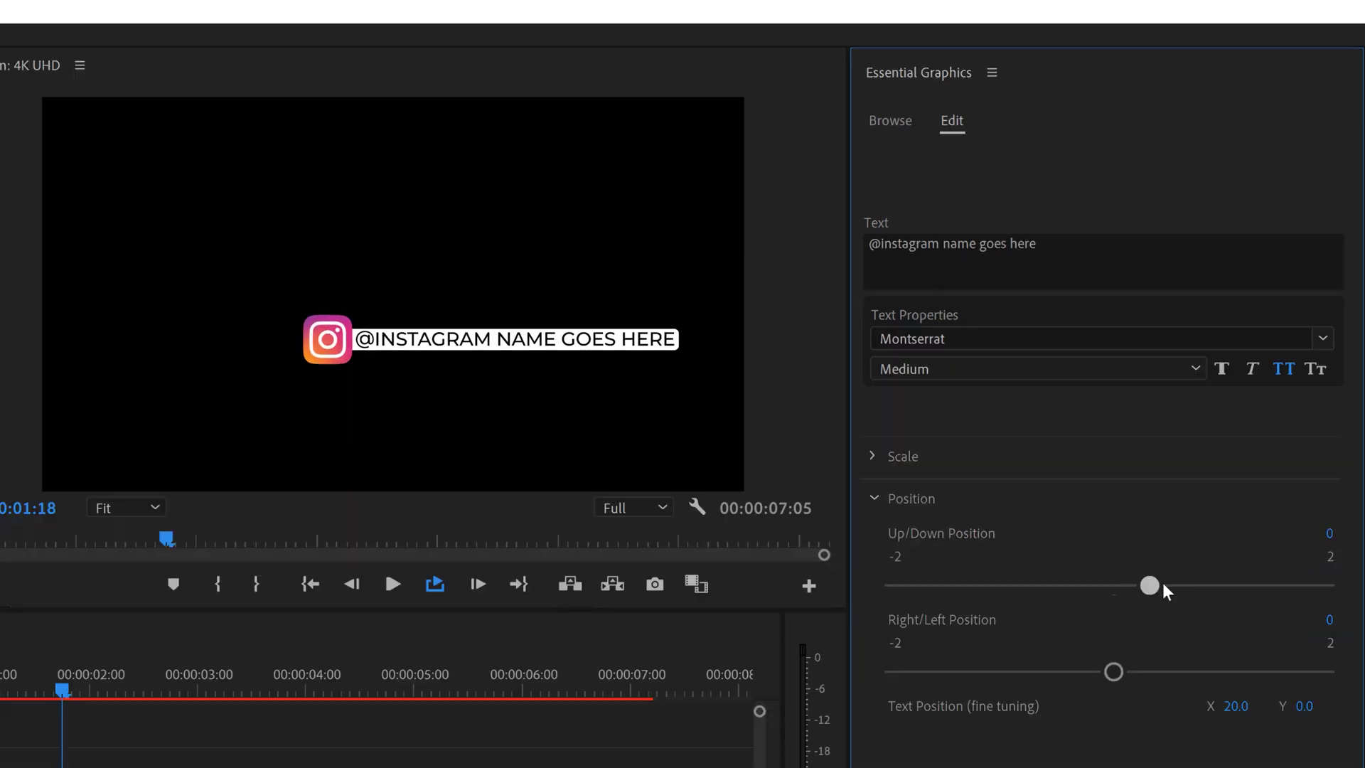
Shrink the social media logo and move the Instagram callout lower with the Essential Graphics slider.
{"action": "left_click_drag", "start_coordinate": [1149, 588], "coordinate": [1184, 587]}
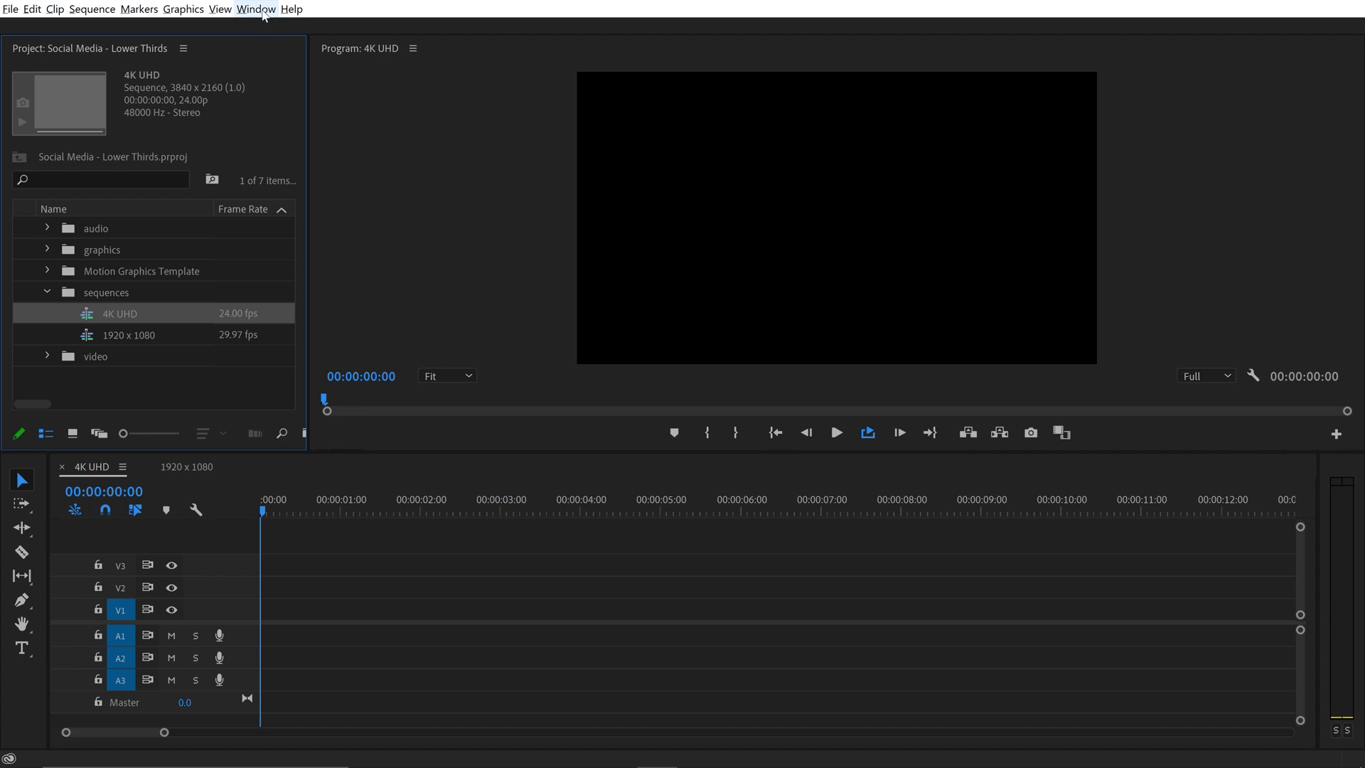
Show the Essential Graphics panel and add the Instagram Callout MOGRT to My Templates.
{"action": "left_click", "coordinate": [258, 10]}
{"action": "left_click", "coordinate": [285, 273]}
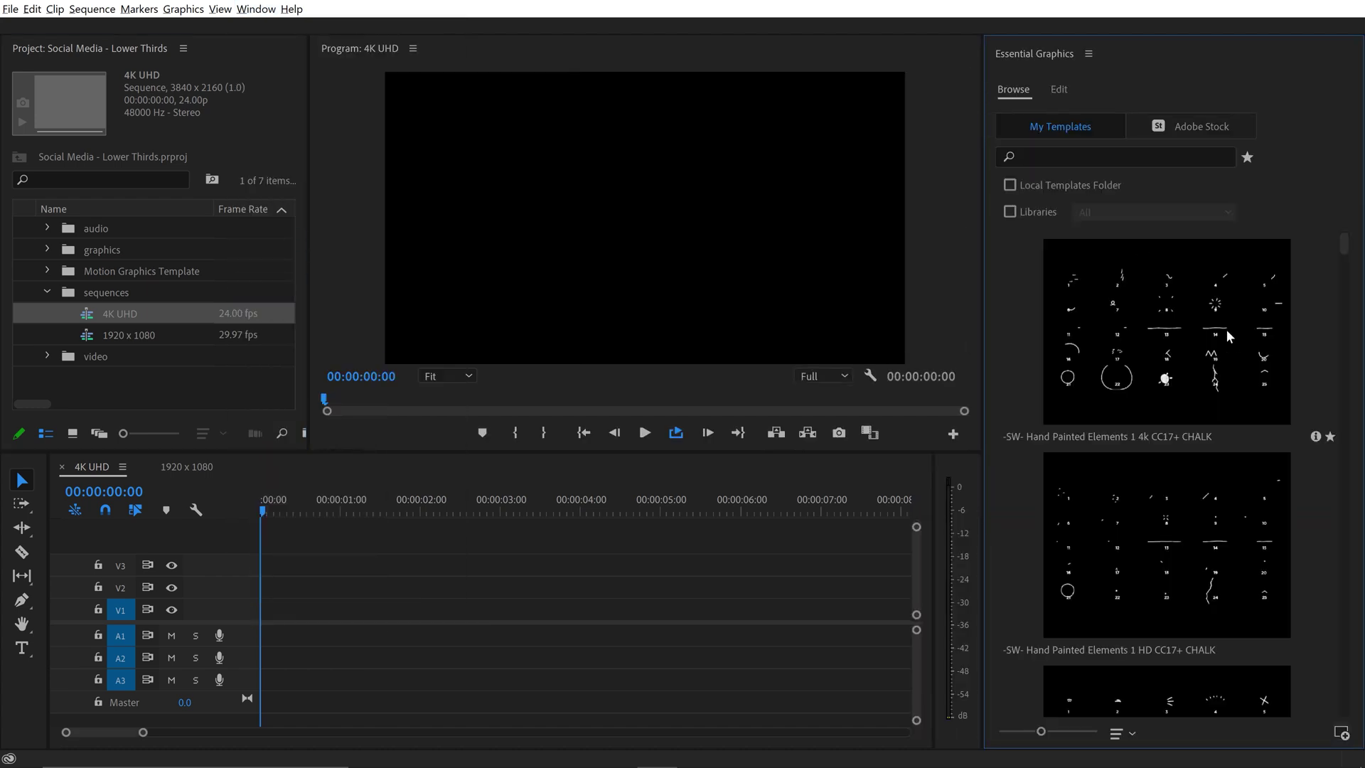
{"action": "key", "text": "alt+Tab"}
{"action": "key", "text": "Tab"}
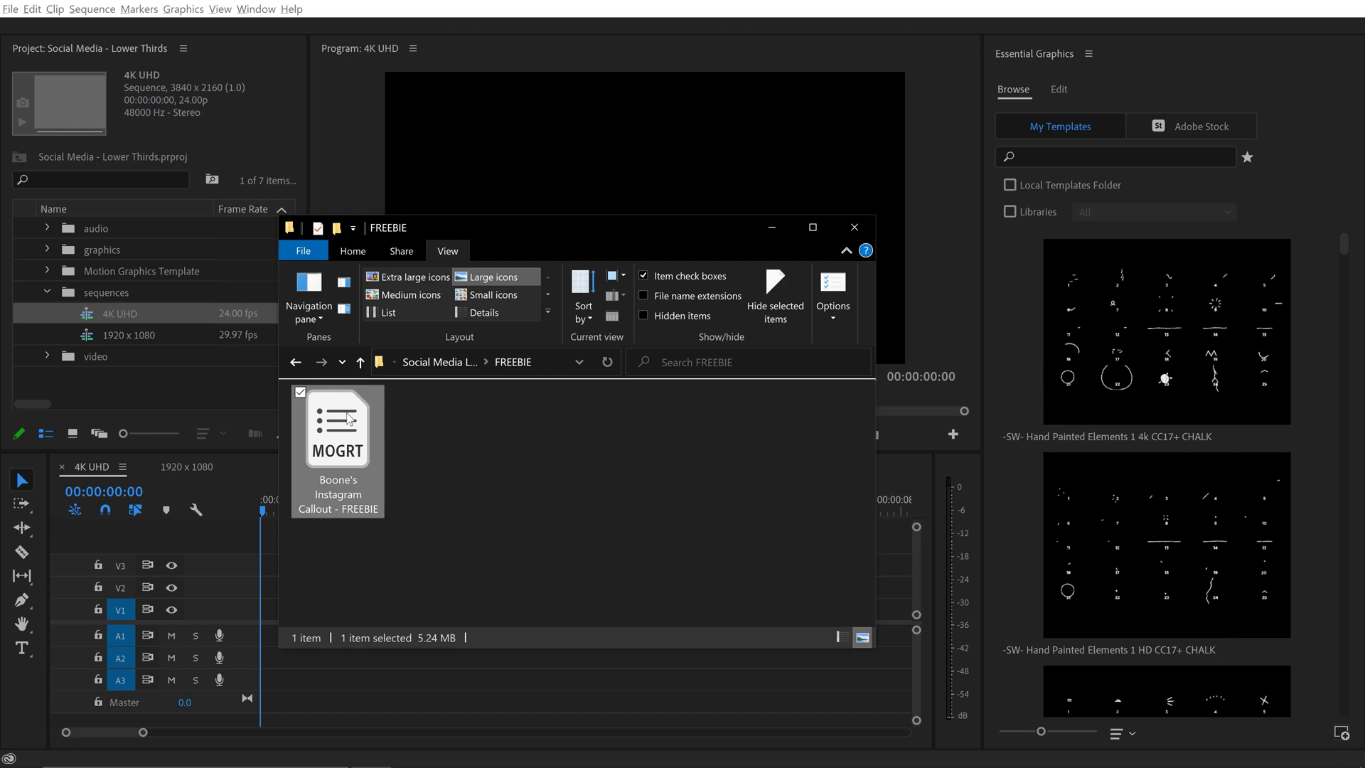
{"action": "left_click_drag", "start_coordinate": [345, 419], "coordinate": [1110, 381]}
Search templates for 'social media callouts' and place the Instagram callout at 0:00 on V1.
{"action": "left_click", "coordinate": [1060, 153]}
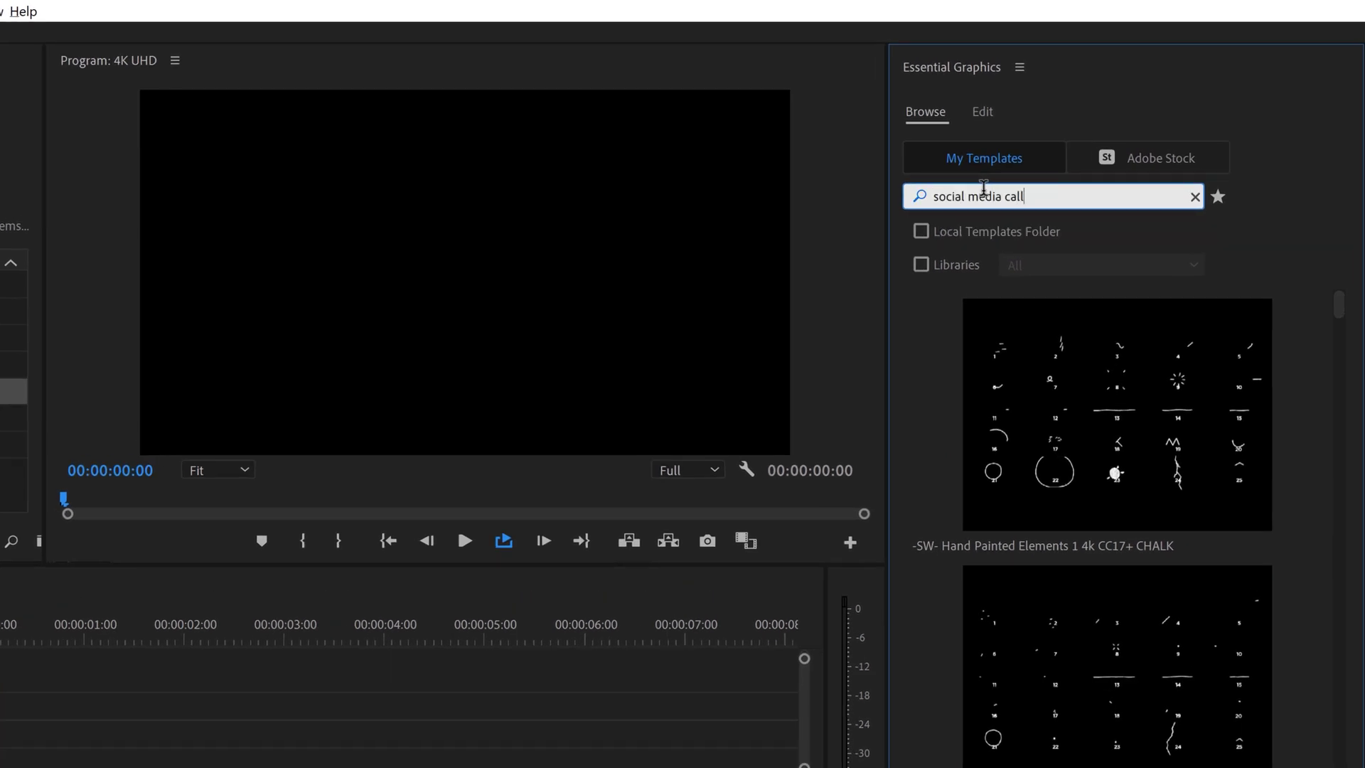
{"action": "key", "text": "Return"}
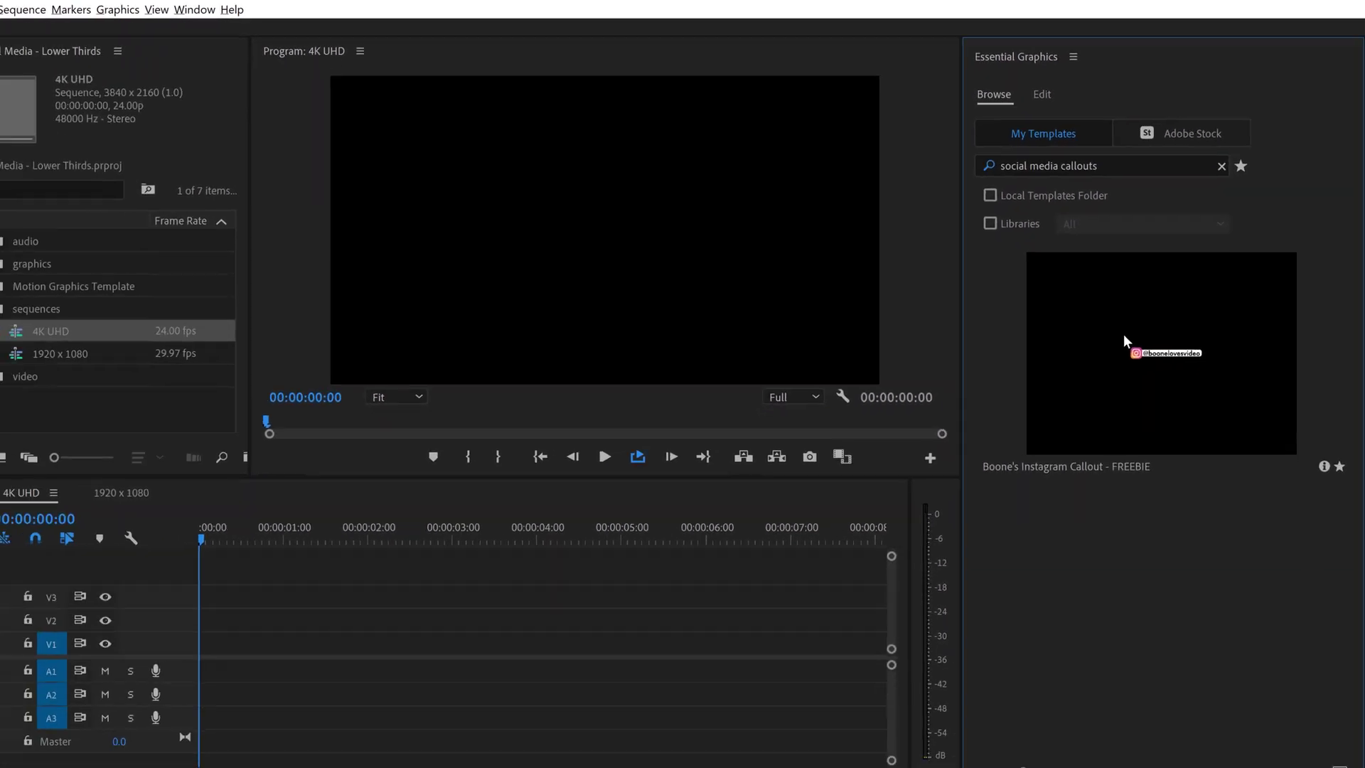
{"action": "left_click_drag", "start_coordinate": [477, 543], "coordinate": [241, 610]}
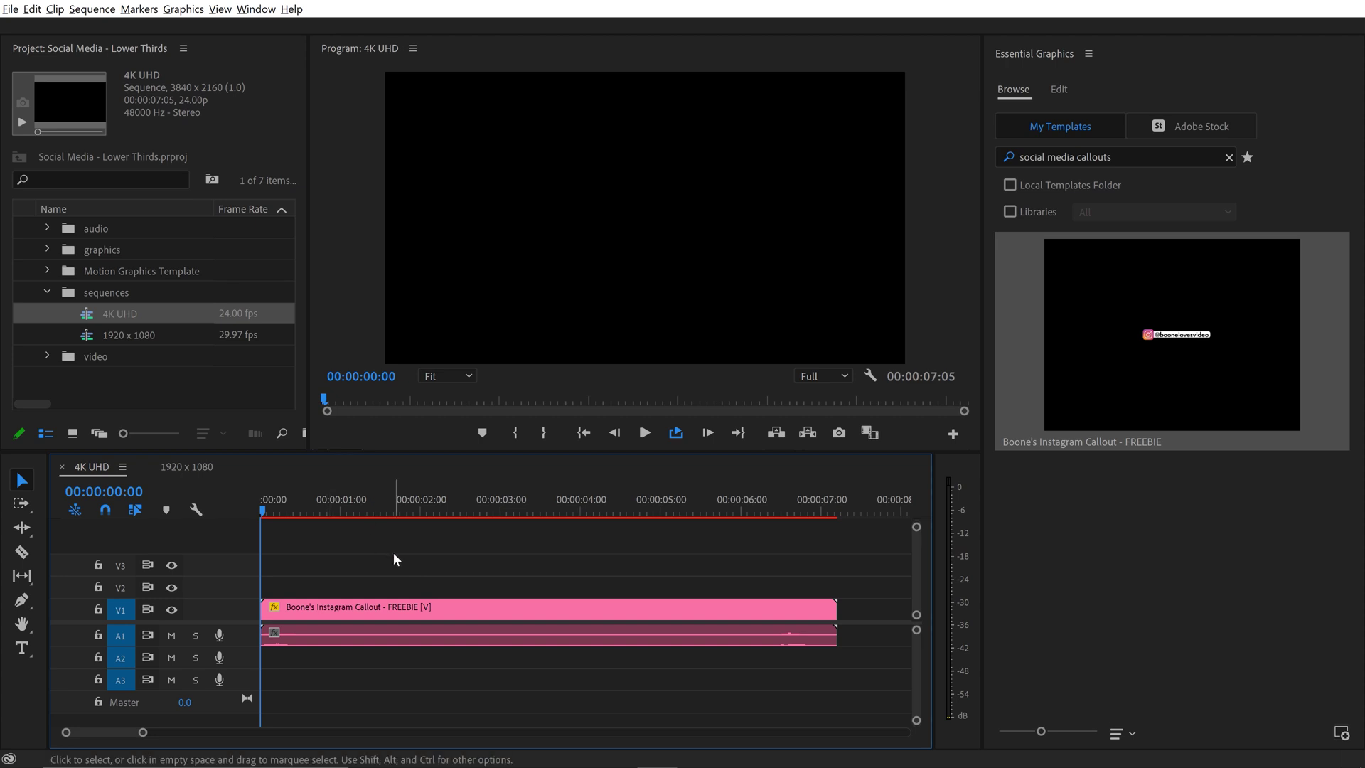
{"action": "left_click", "coordinate": [696, 603]}
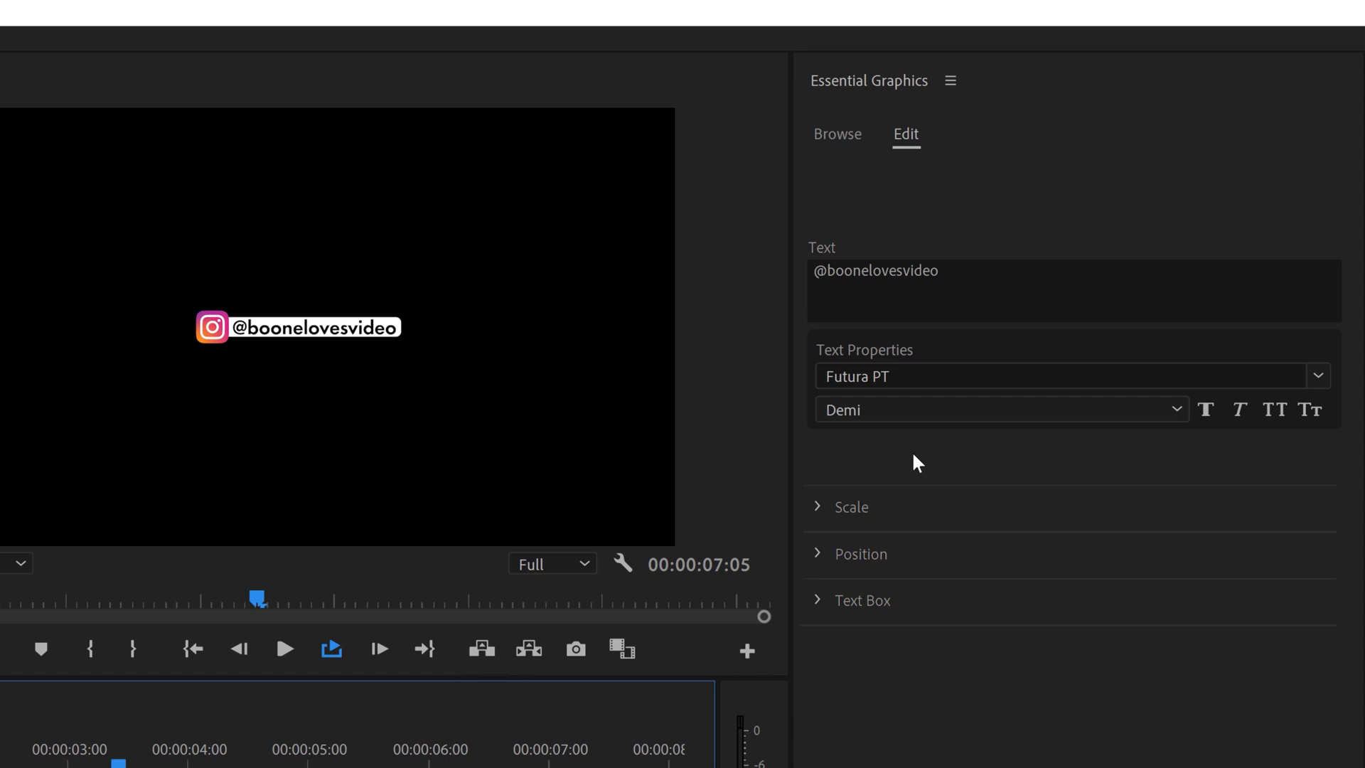
{"action": "left_click", "coordinate": [947, 283]}
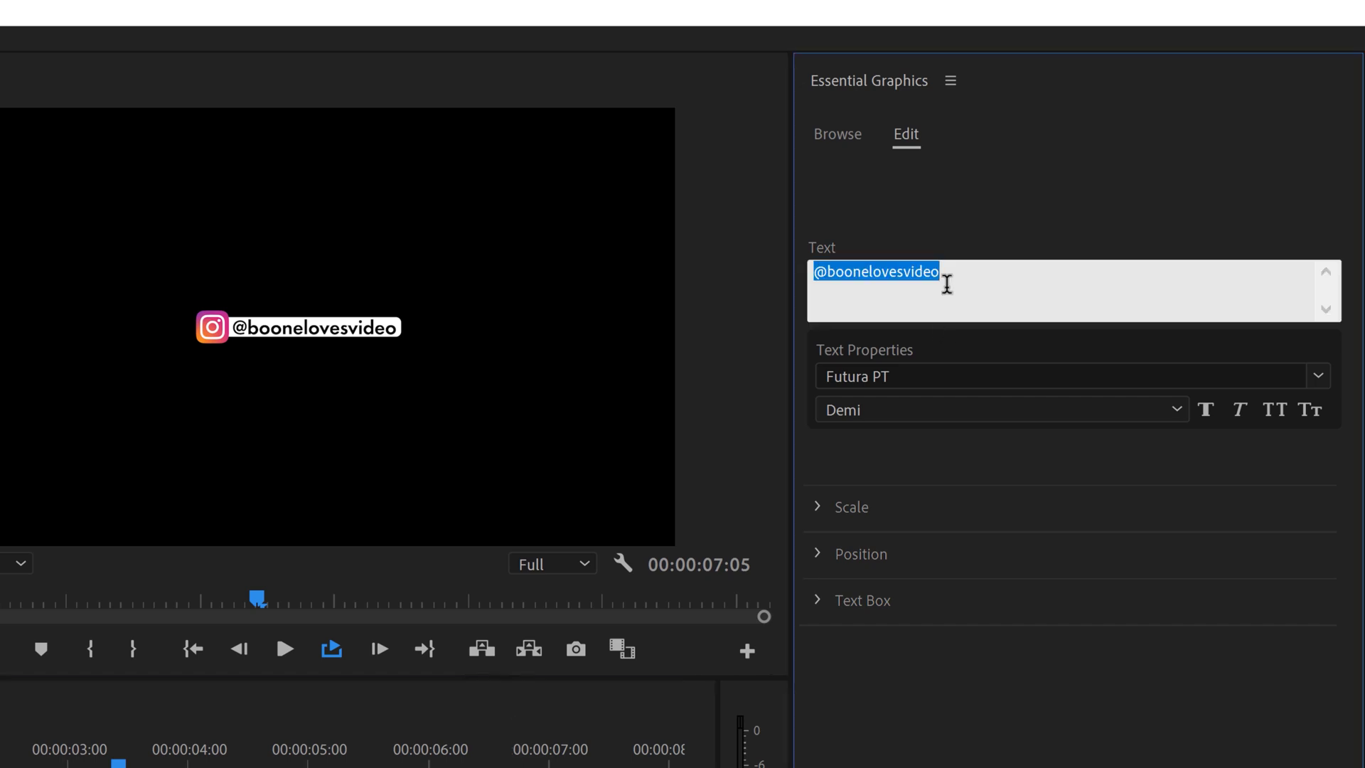
{"action": "type", "text": "@in"}
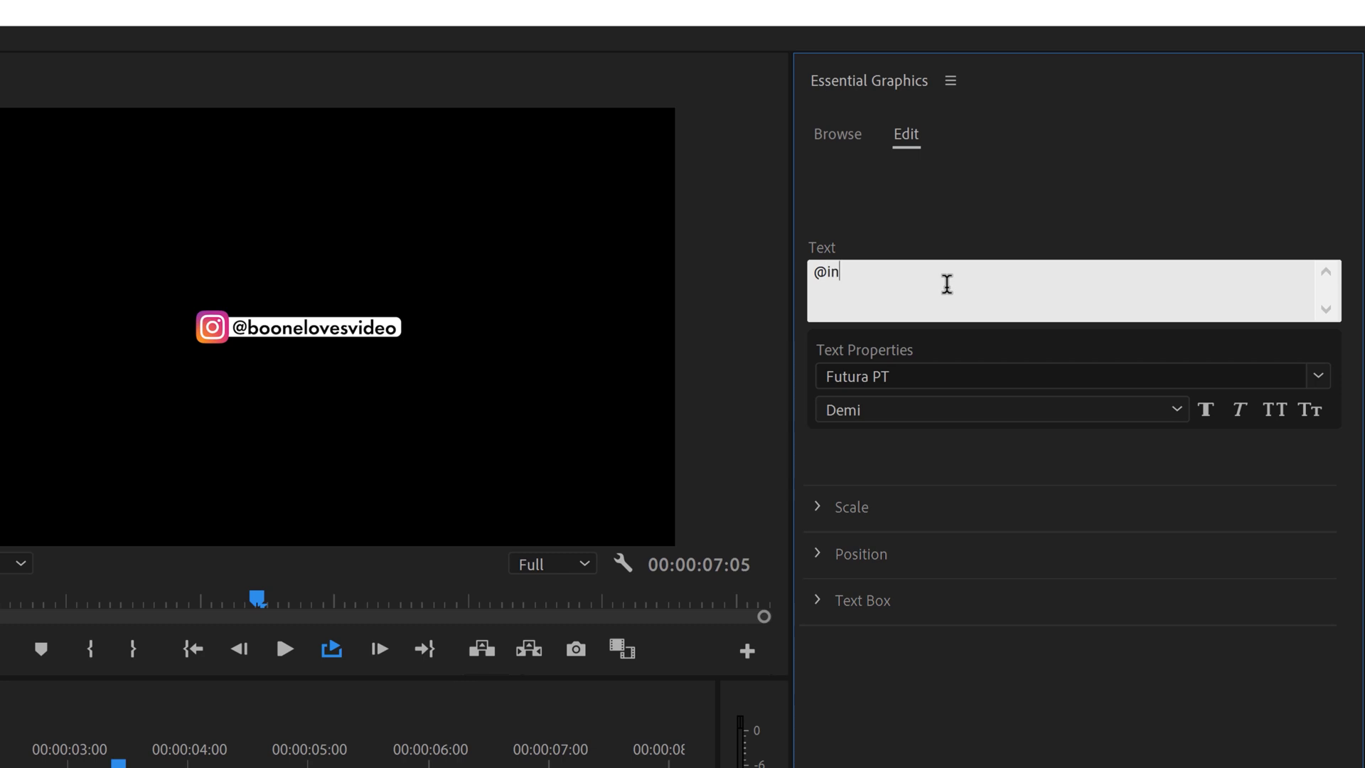
{"action": "type", "text": "stagram name goes here"}
{"action": "left_click", "coordinate": [344, 739]}
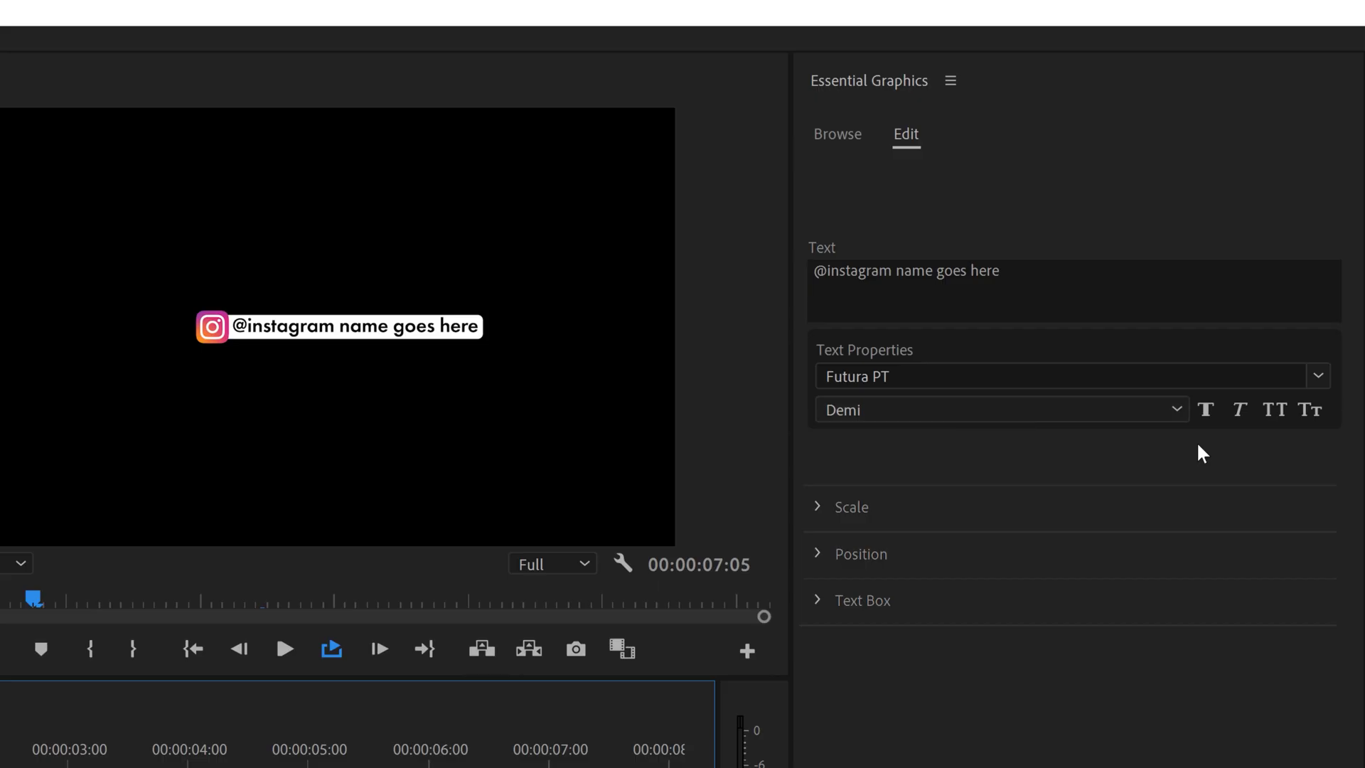
Make the callout text all caps and set it in Montserrat Medium.
{"action": "left_click", "coordinate": [1276, 414]}
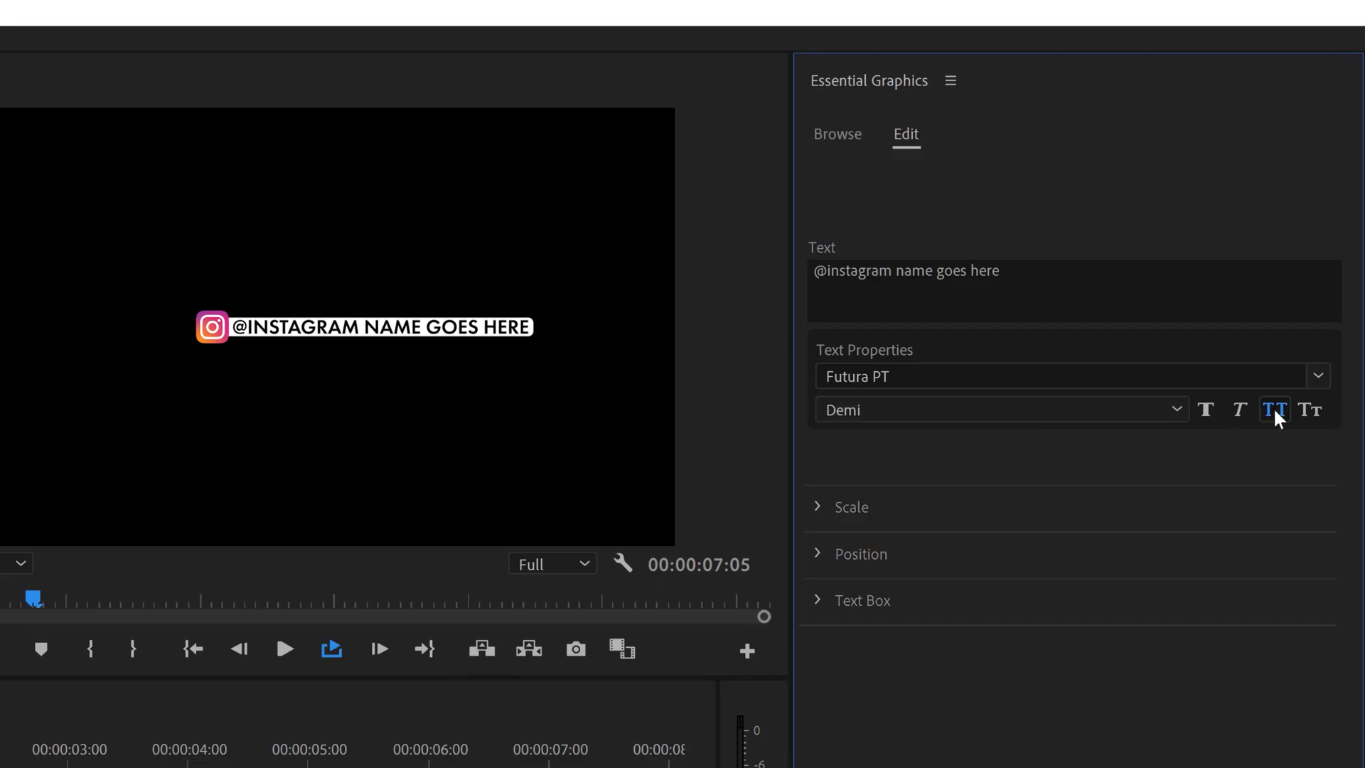
{"action": "left_click", "coordinate": [1113, 372]}
{"action": "type", "text": "mons"}
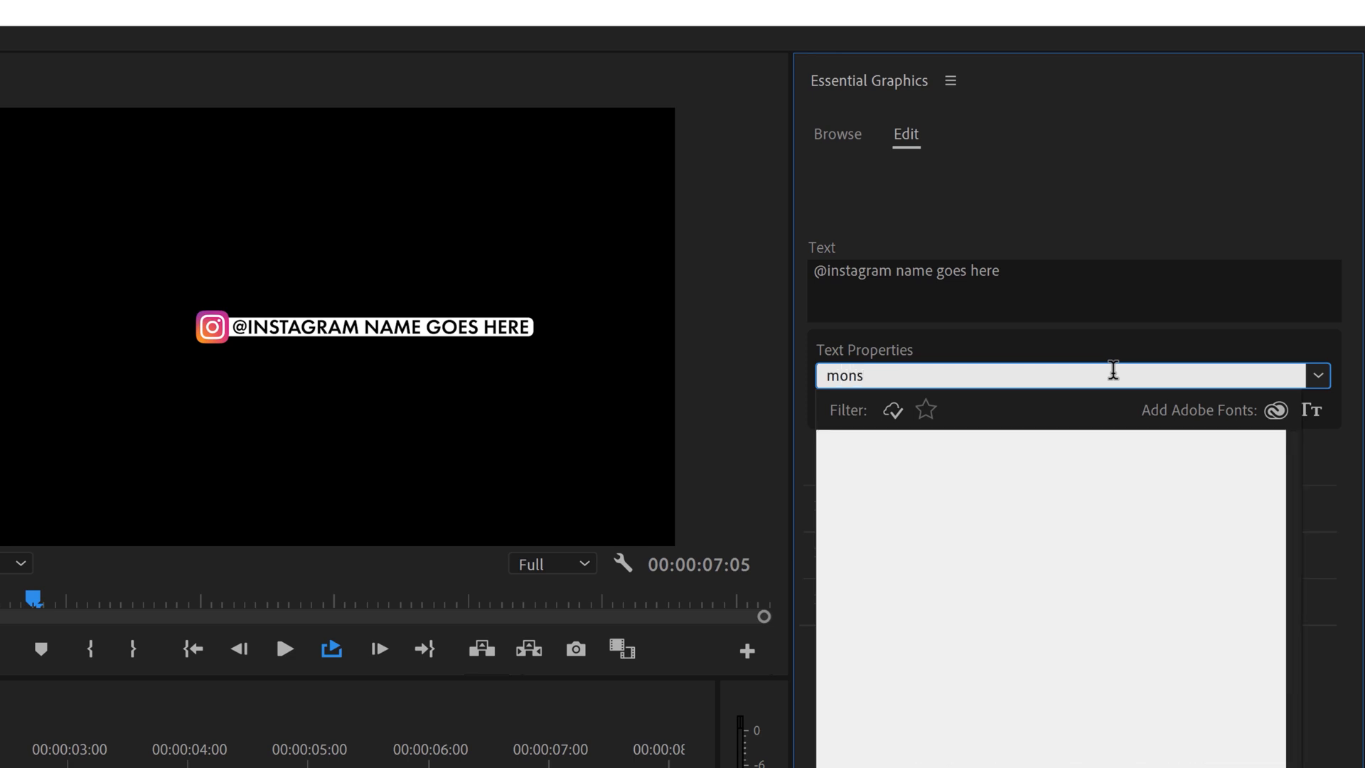
{"action": "key", "text": "BackSpace"}
{"action": "type", "text": "t"}
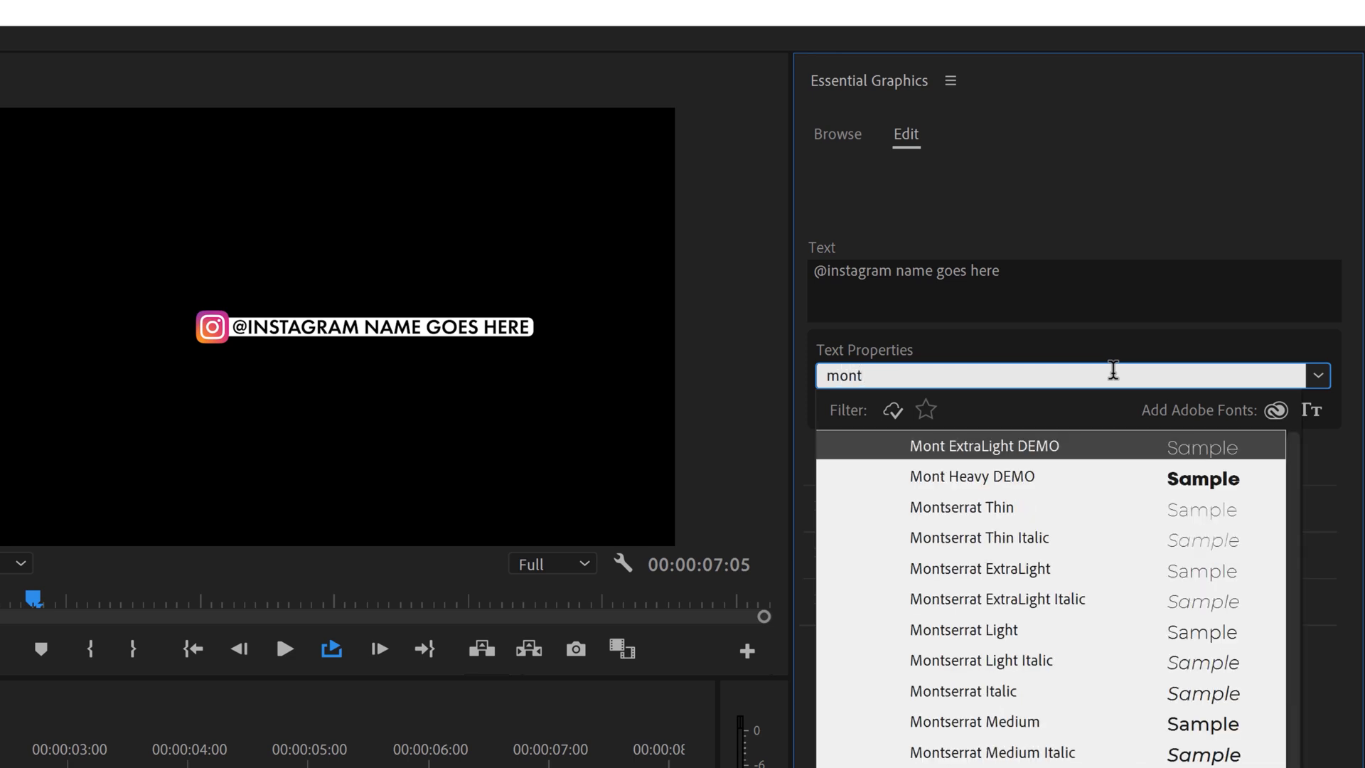
{"action": "left_click", "coordinate": [1045, 722]}
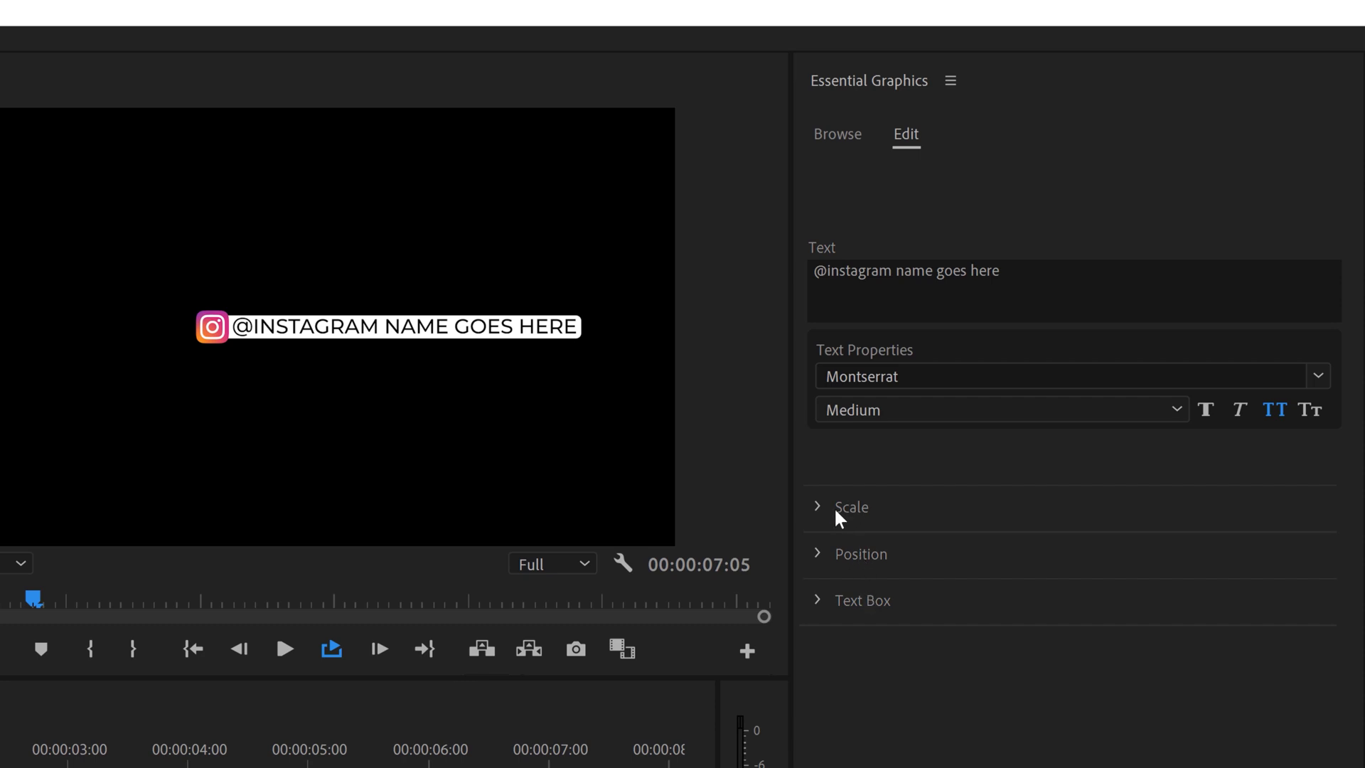
Scale the Instagram logo up slightly and fine-tune the text size.
{"action": "left_click", "coordinate": [832, 511]}
{"action": "left_click_drag", "start_coordinate": [923, 611], "coordinate": [969, 601]}
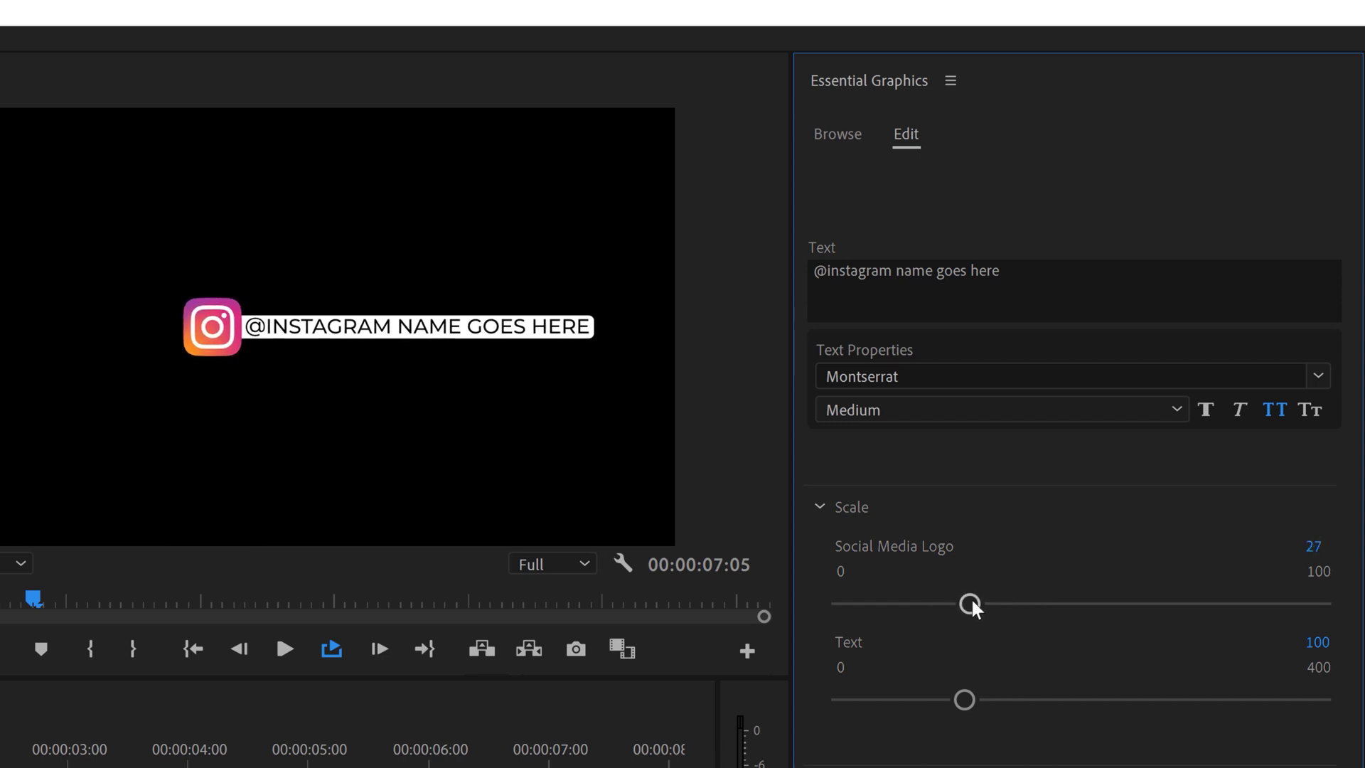
{"action": "left_click_drag", "start_coordinate": [965, 700], "coordinate": [966, 700]}
{"action": "left_click_drag", "start_coordinate": [969, 602], "coordinate": [962, 603]}
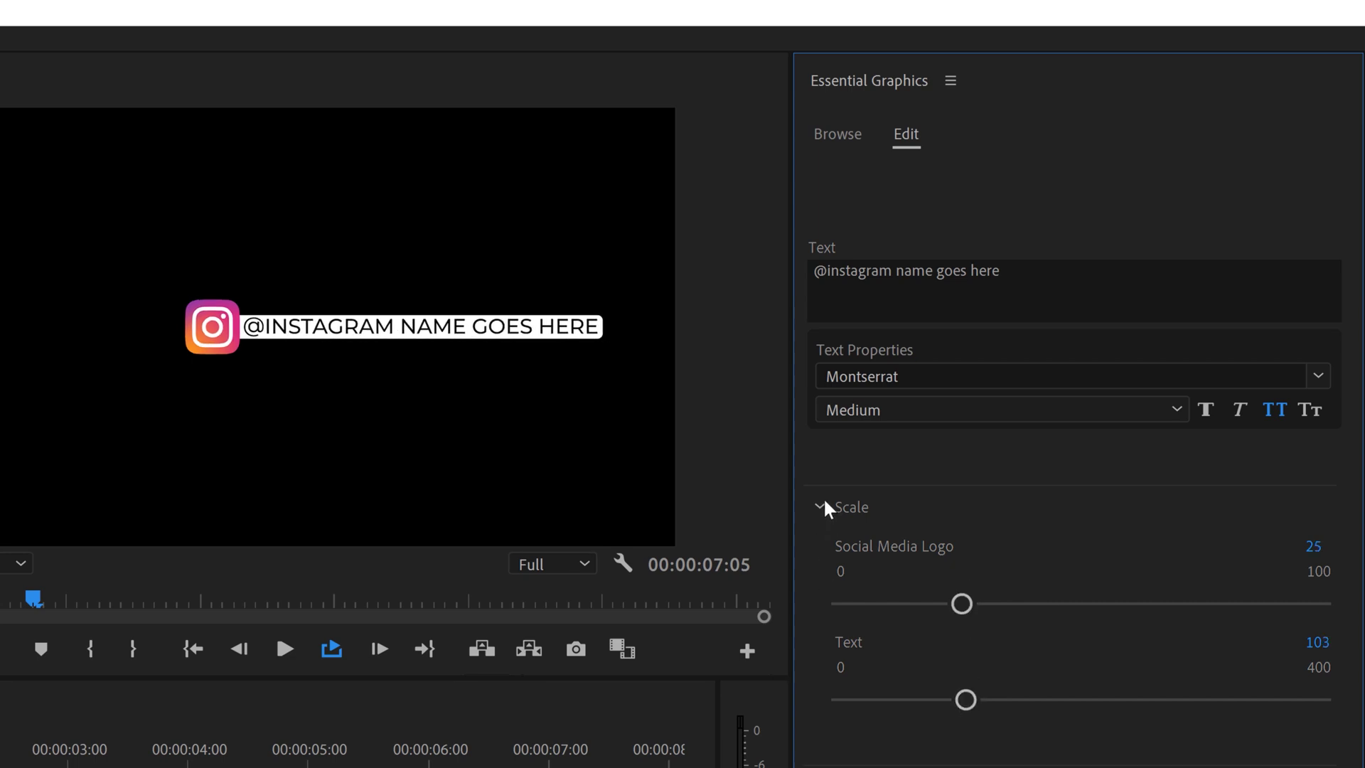
{"action": "left_click", "coordinate": [823, 507]}
Position the callout lower-left (Up/Down 1, Right/Left -1) with Text X at 52.
{"action": "left_click", "coordinate": [829, 552]}
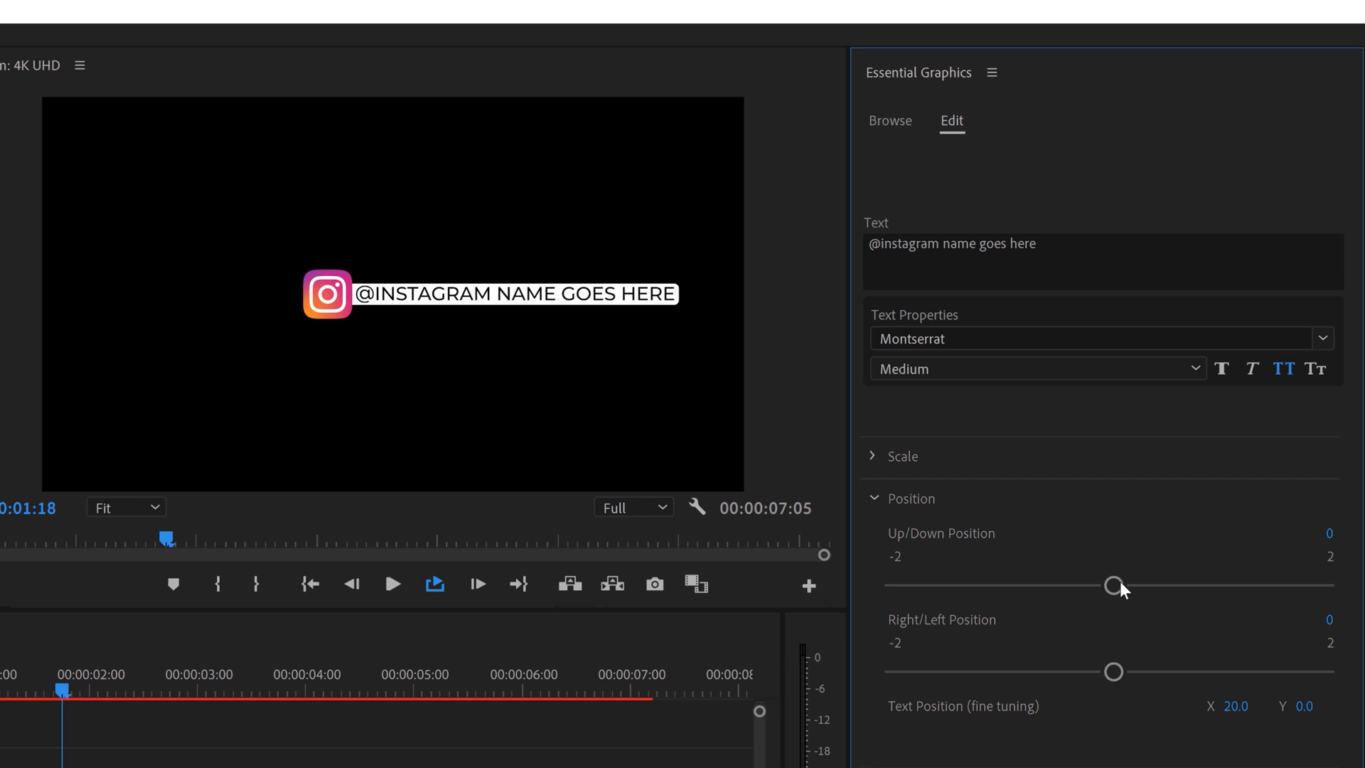
{"action": "left_click_drag", "start_coordinate": [1123, 591], "coordinate": [1185, 589]}
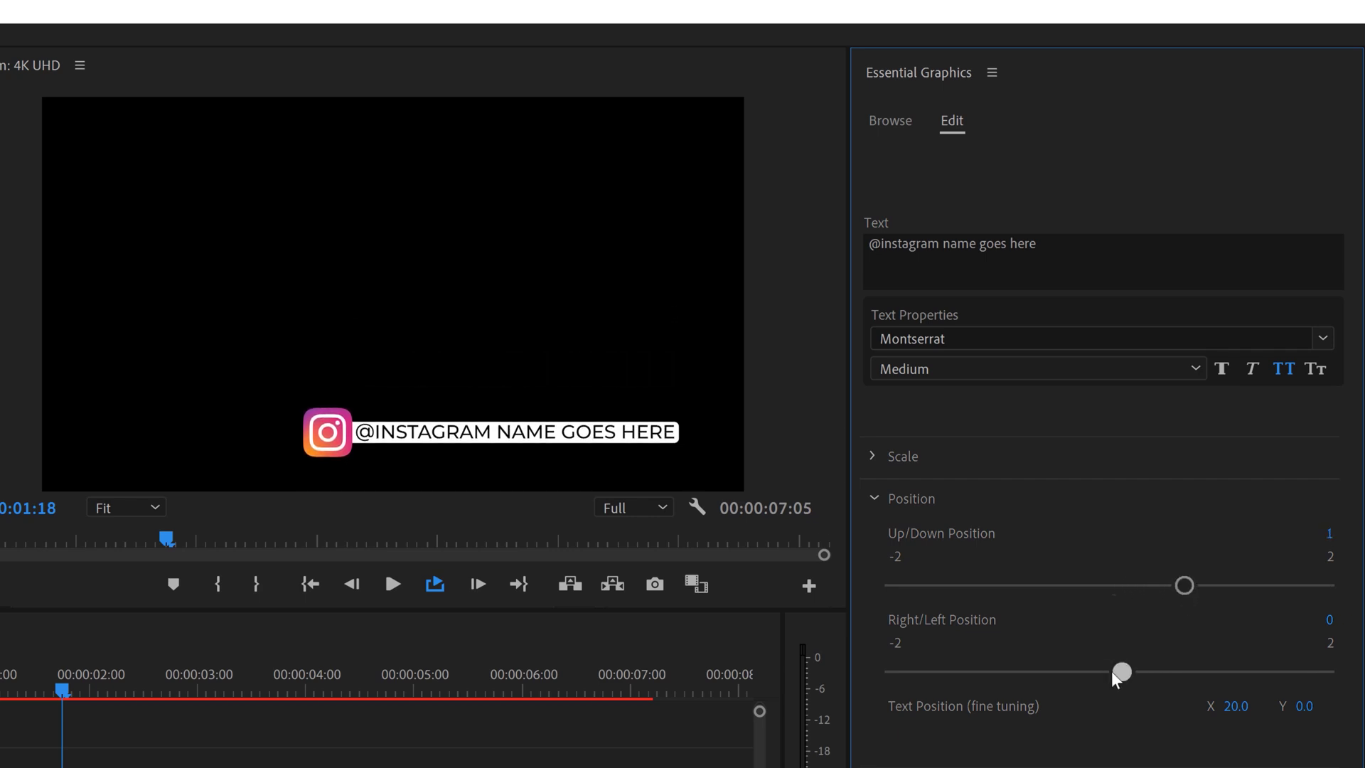
{"action": "left_click_drag", "start_coordinate": [1115, 679], "coordinate": [981, 679]}
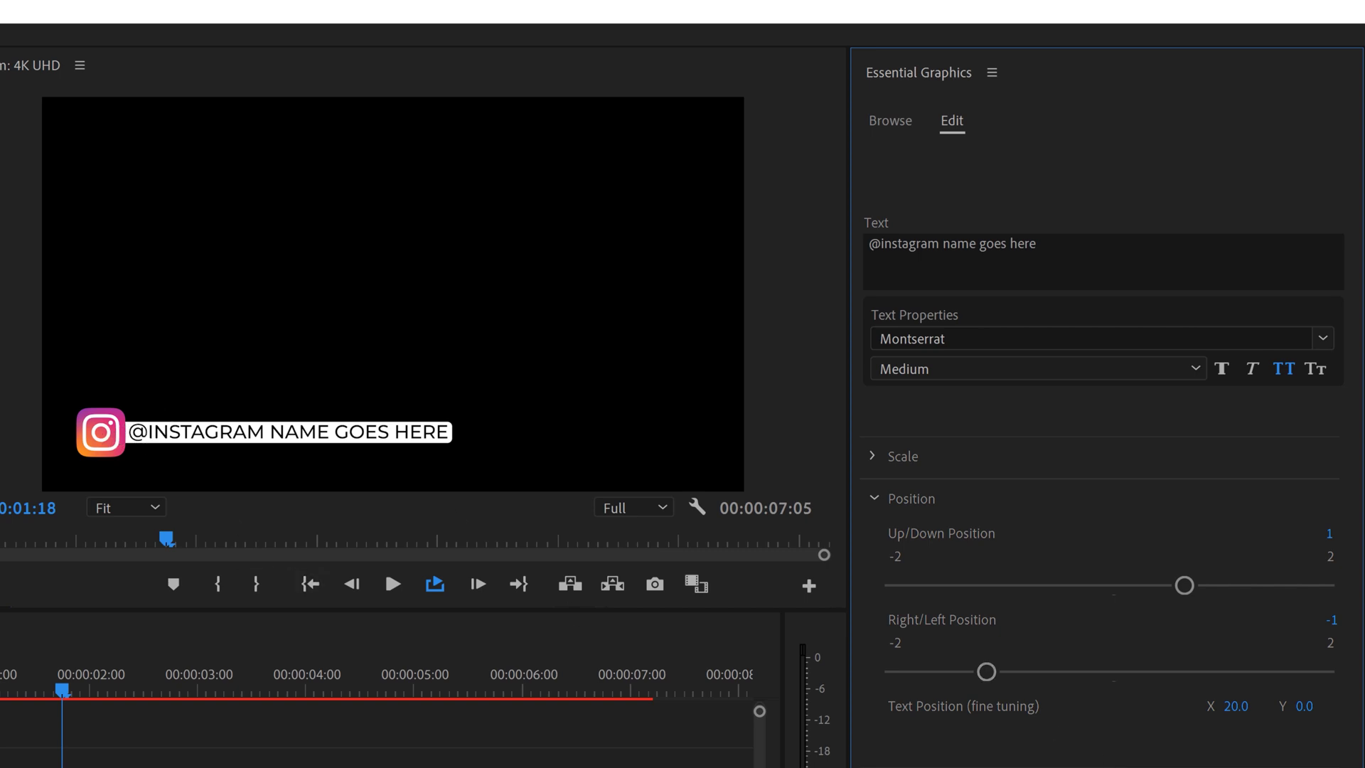
{"action": "left_click_drag", "start_coordinate": [1236, 706], "coordinate": [1252, 706]}
Set the text box's top and bottom margins to 15 and roundness to 100.
{"action": "left_click", "coordinate": [875, 498]}
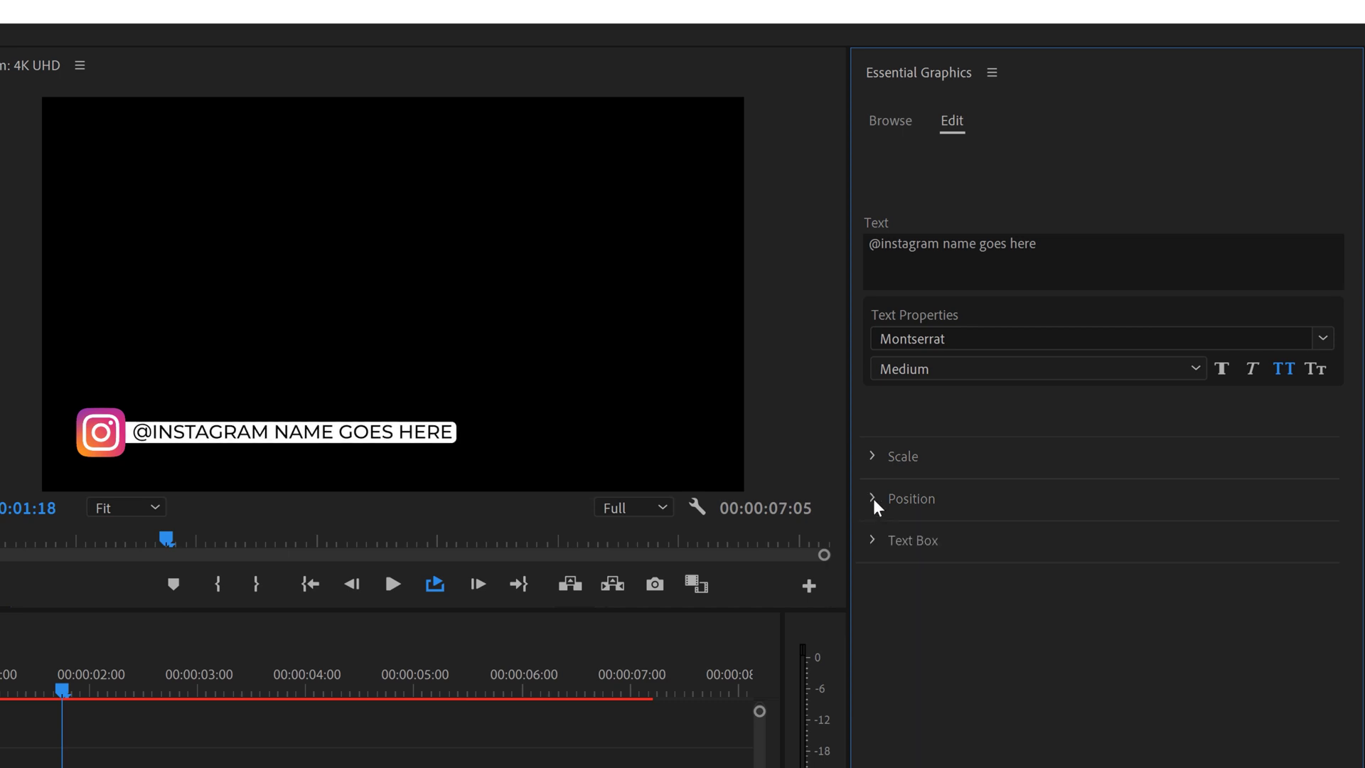
{"action": "left_click", "coordinate": [875, 541]}
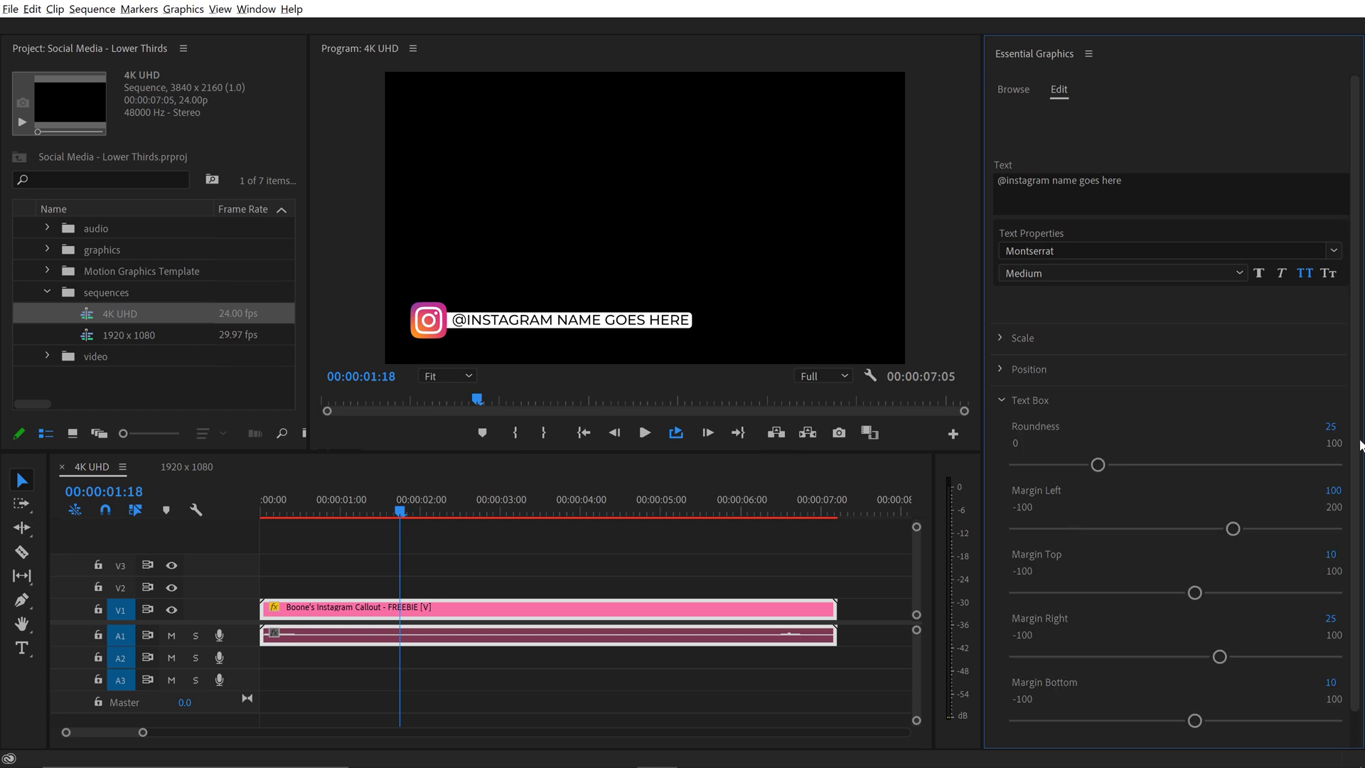
{"action": "left_click", "coordinate": [1334, 560]}
{"action": "type", "text": "5"}
{"action": "key", "text": "Return"}
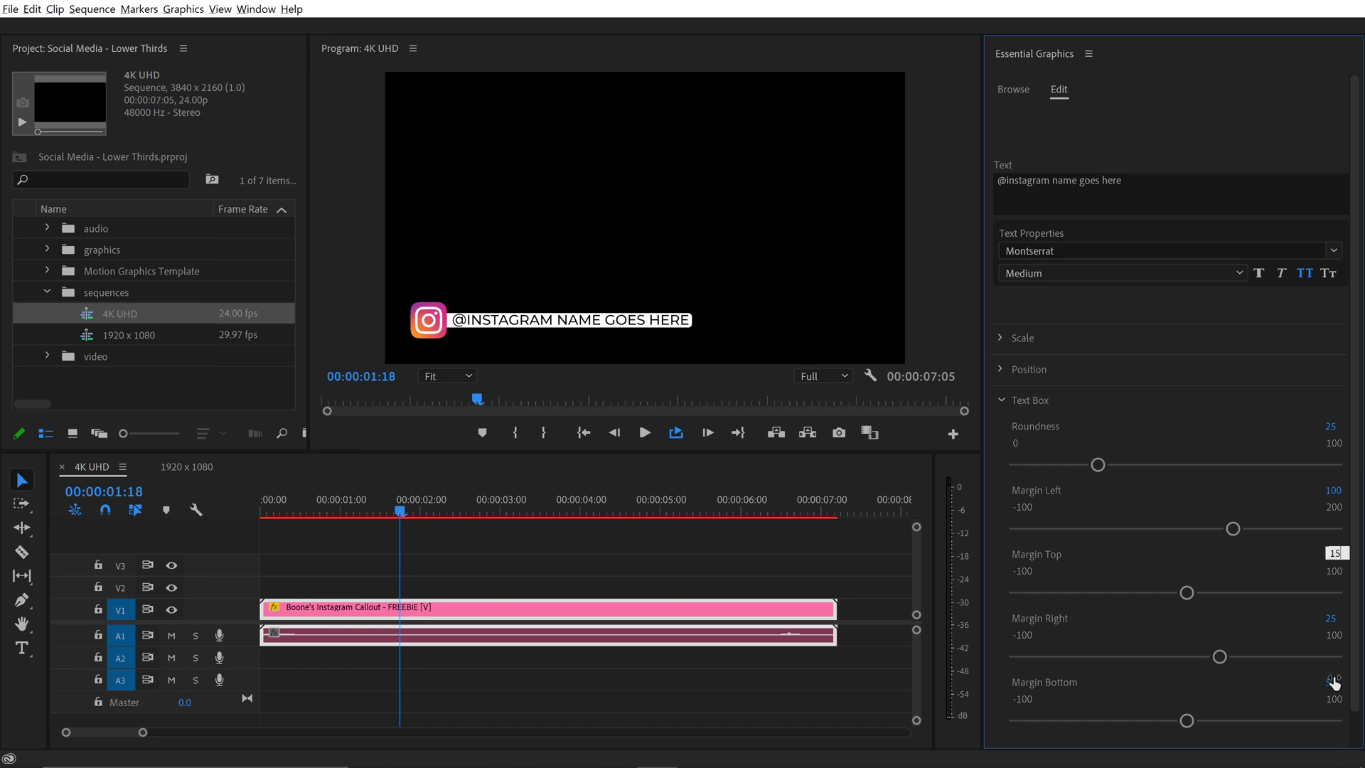
{"action": "type", "text": "15"}
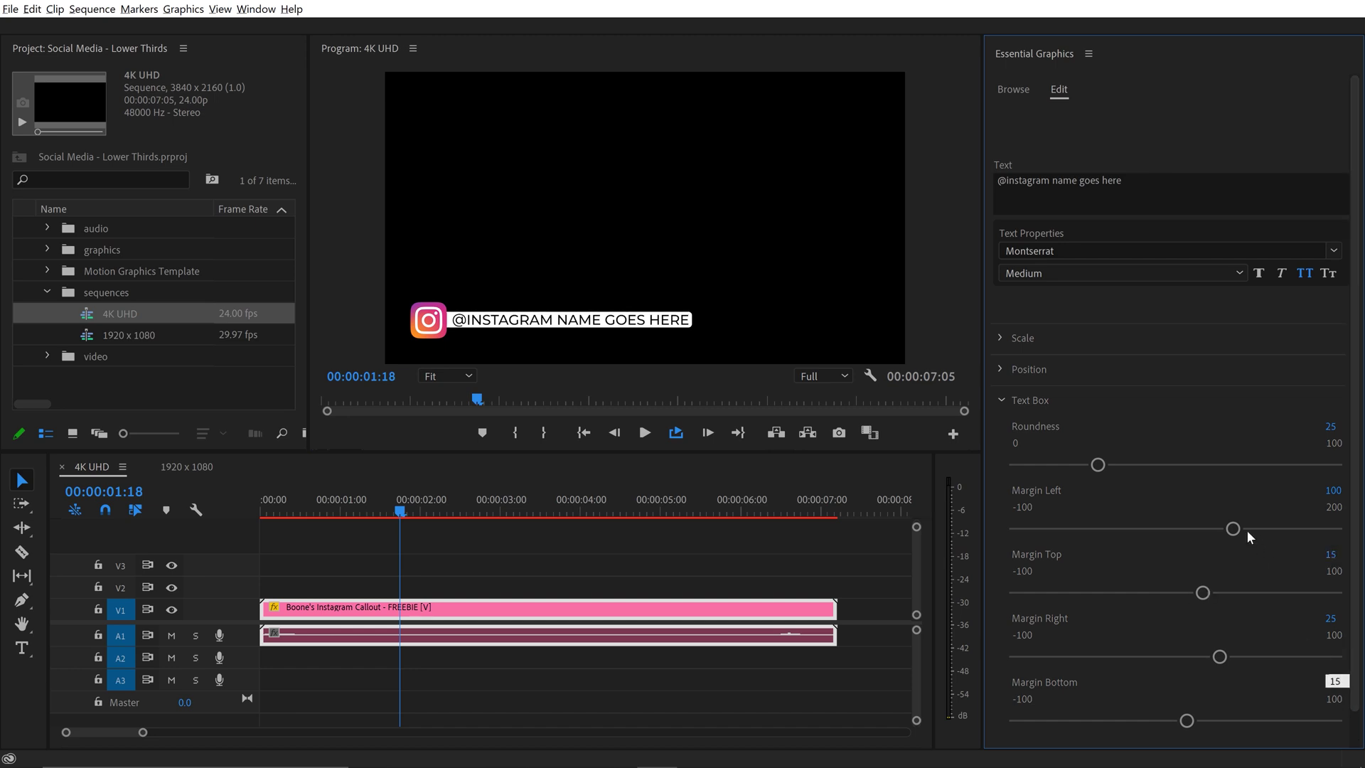
{"action": "key", "text": "Return"}
{"action": "left_click_drag", "start_coordinate": [1098, 465], "coordinate": [1273, 465]}
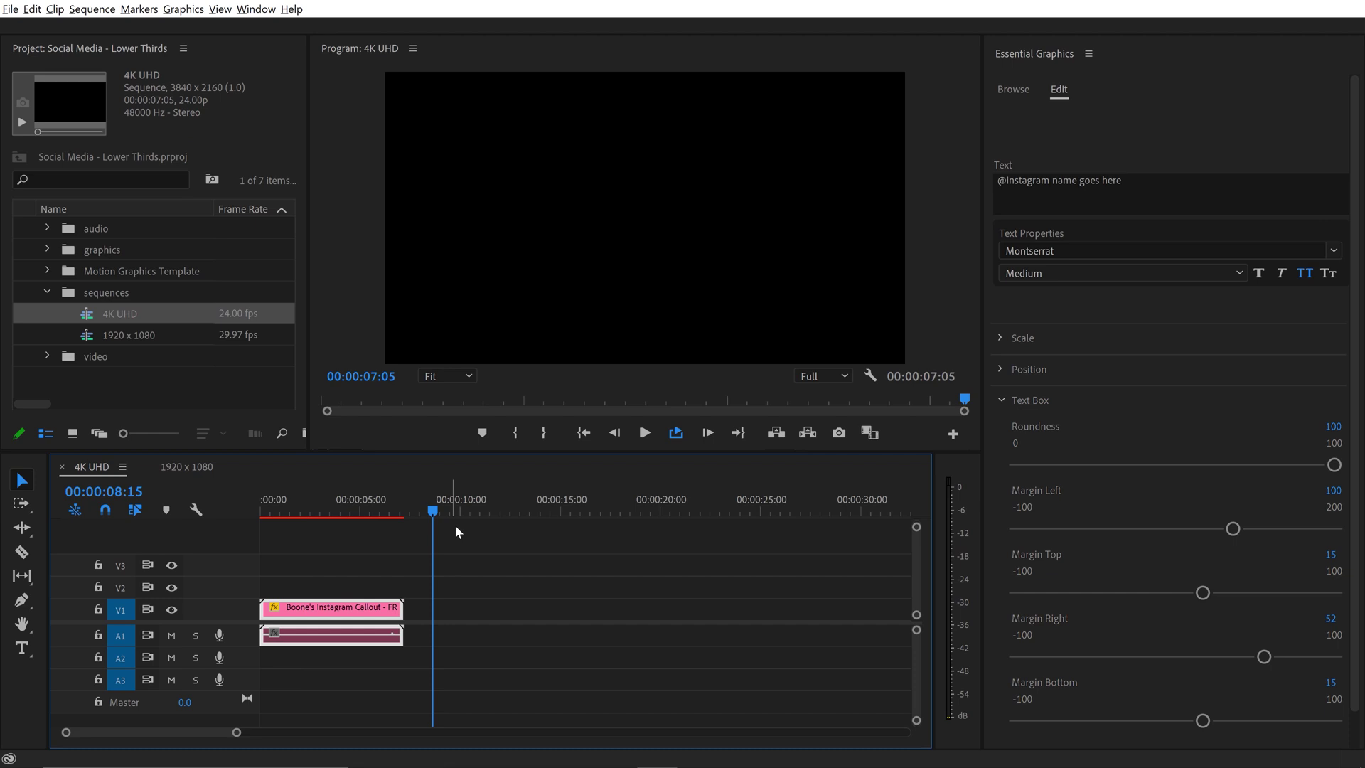
Paste a second copy of the customised callout at 8:15 in the sequence.
{"action": "key", "text": "ctrl+v"}
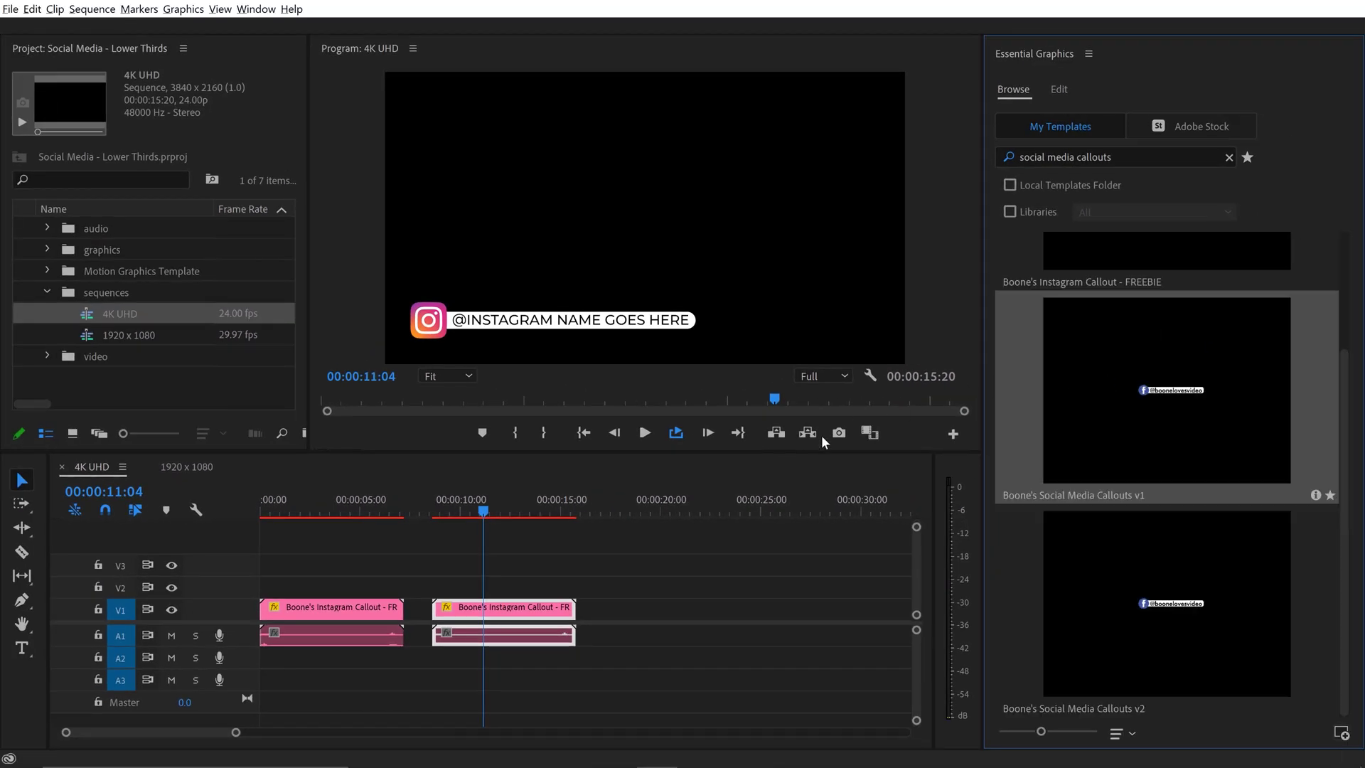
Add the Social Media Callouts v1 template to V1 at 18 seconds, play back, and select it.
{"action": "left_click_drag", "start_coordinate": [1167, 390], "coordinate": [661, 560]}
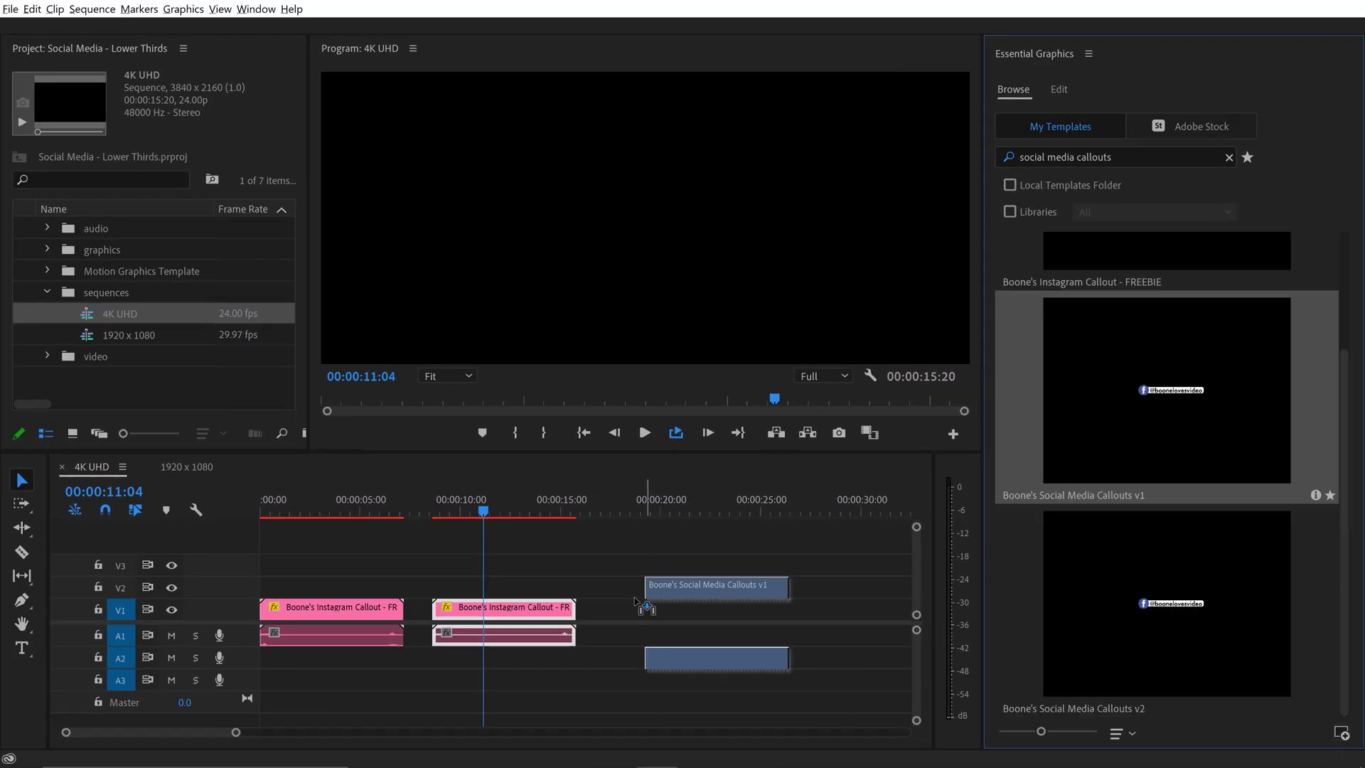
{"action": "left_click_drag", "start_coordinate": [637, 603], "coordinate": [635, 609]}
{"action": "left_click", "coordinate": [632, 506]}
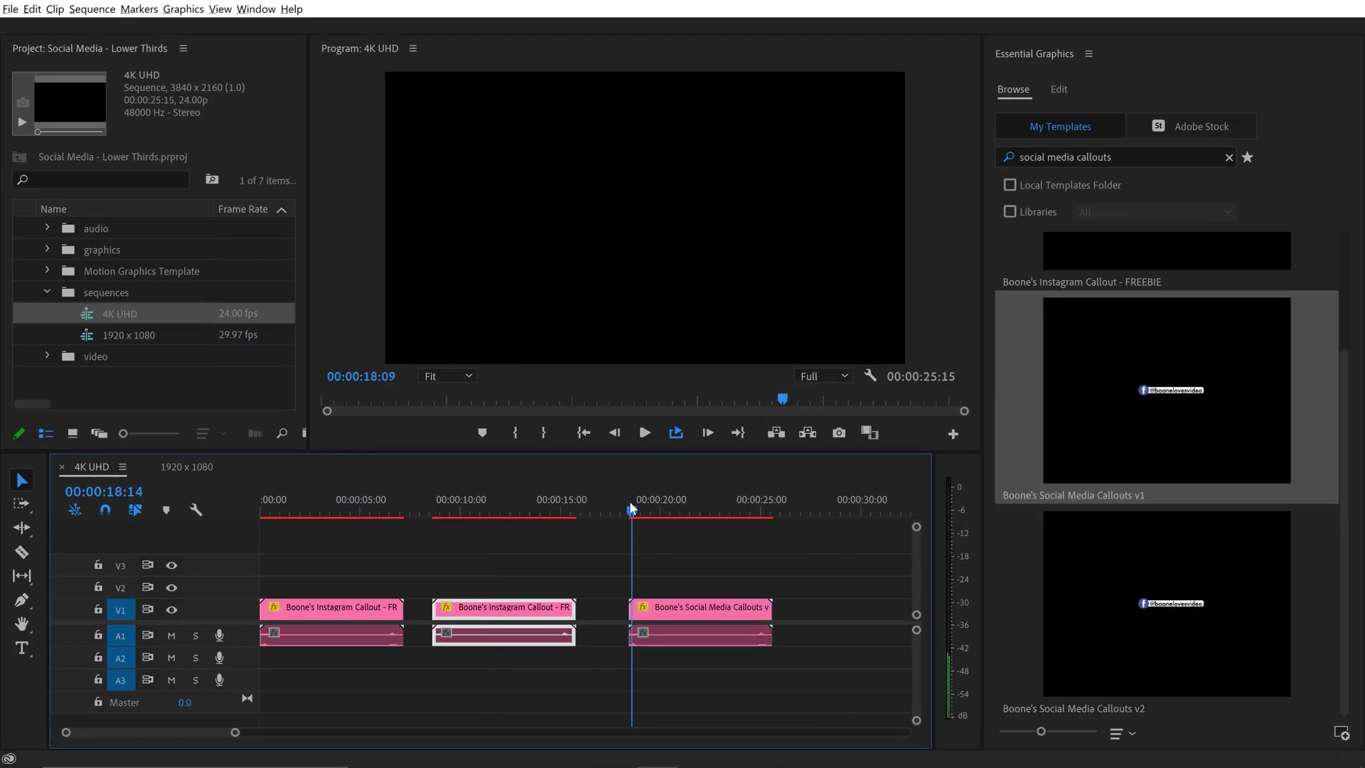
{"action": "key", "text": "space"}
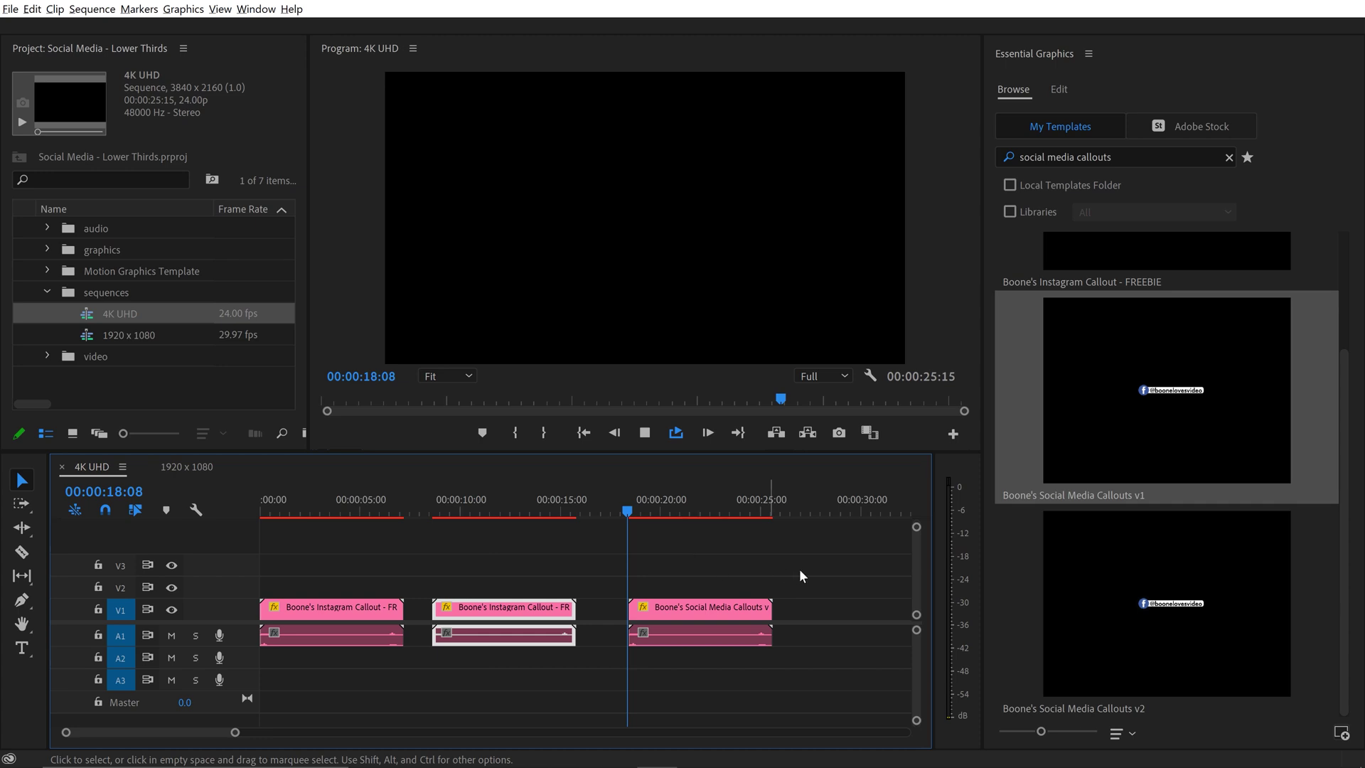
{"action": "left_click", "coordinate": [740, 609]}
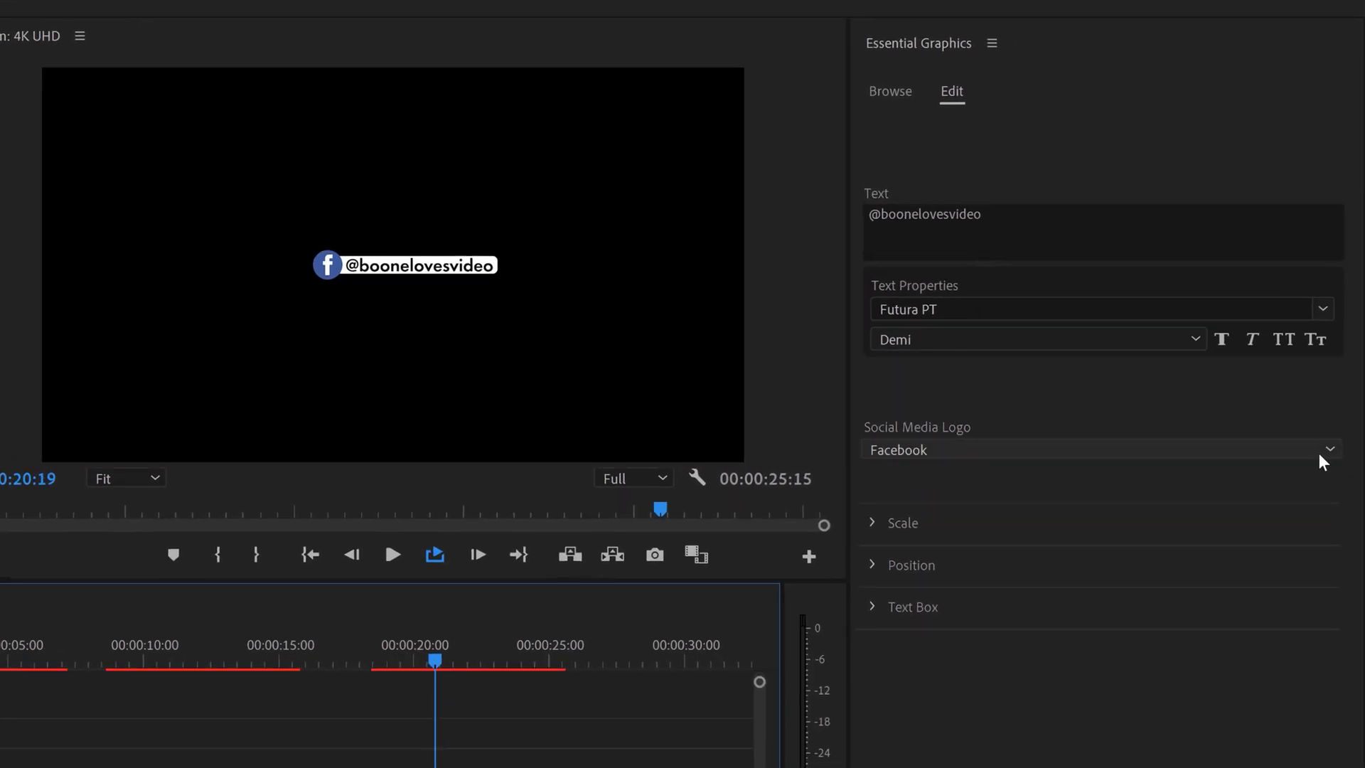
Enlarge the third callout's social media logo and text with the Scale sliders.
{"action": "left_click", "coordinate": [881, 530]}
{"action": "left_click_drag", "start_coordinate": [962, 614], "coordinate": [1038, 613]}
{"action": "left_click_drag", "start_coordinate": [1005, 699], "coordinate": [1093, 704]}
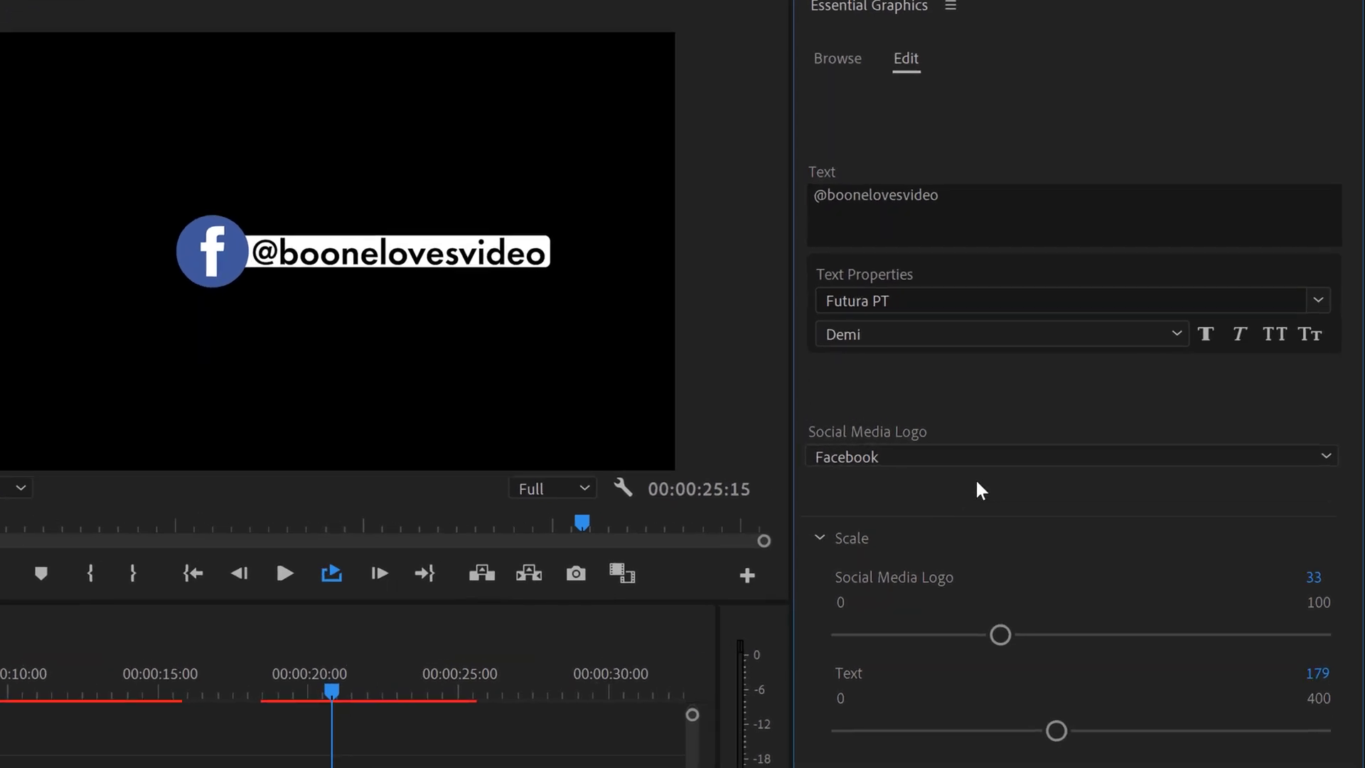
Preview Instagram, Twitter, Snapchat, YouTube and TikTok logos, settling on Pinterest.
{"action": "left_click", "coordinate": [967, 459]}
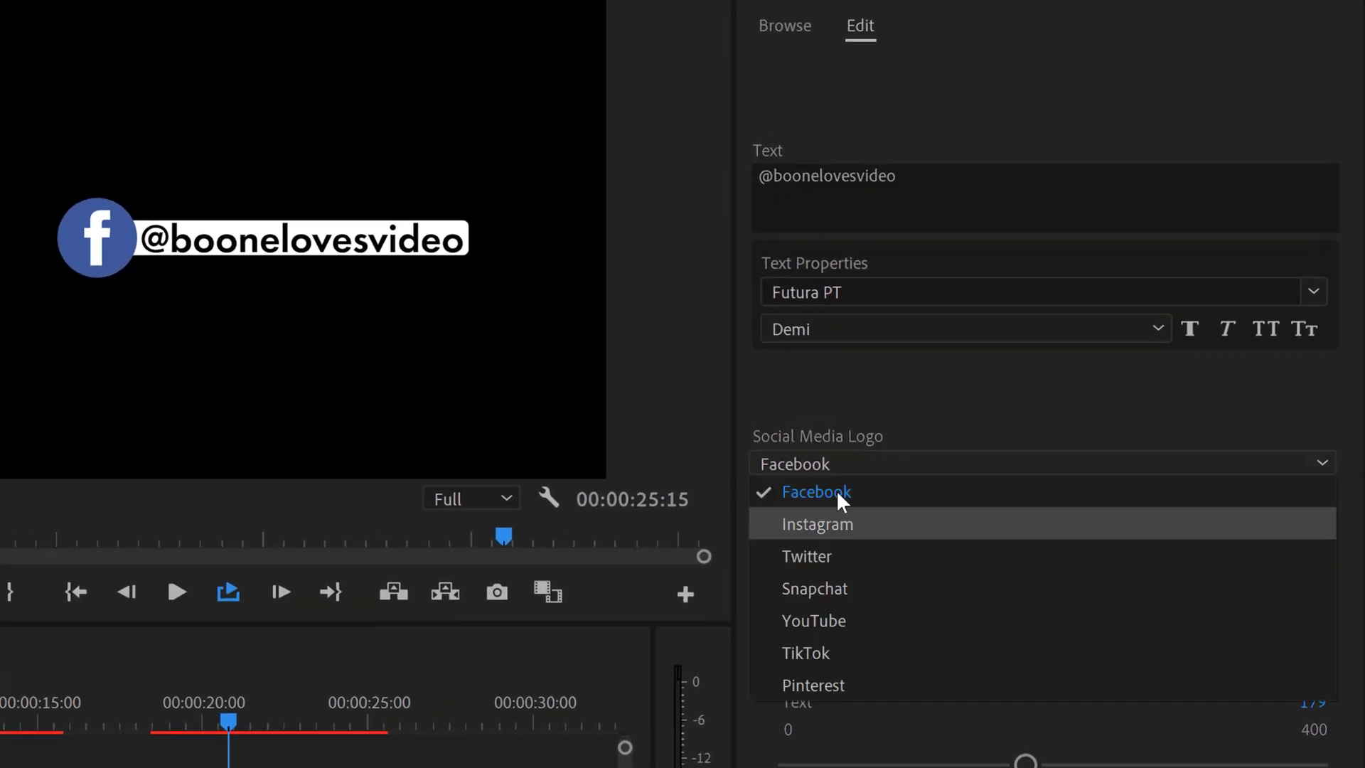
{"action": "left_click", "coordinate": [838, 523]}
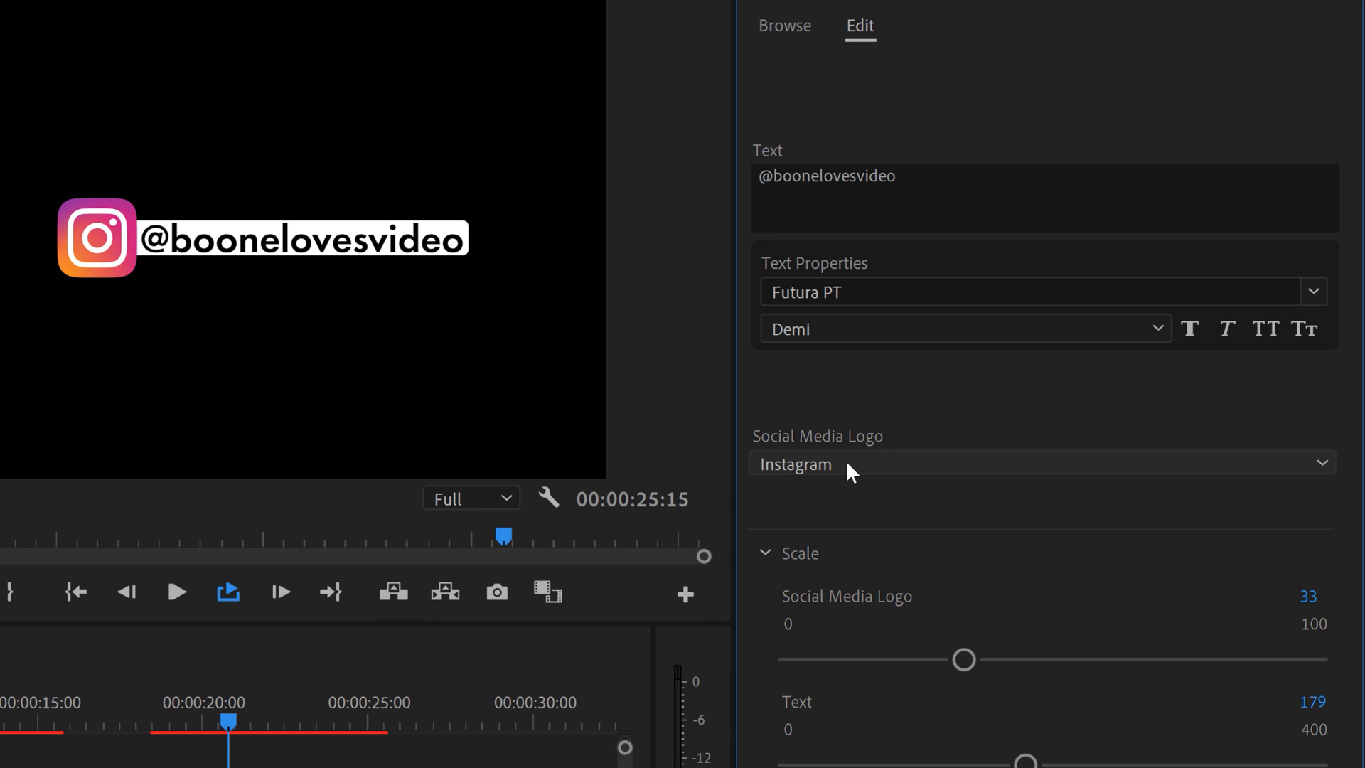
{"action": "left_click", "coordinate": [846, 462]}
{"action": "left_click", "coordinate": [836, 555]}
{"action": "left_click", "coordinate": [877, 470]}
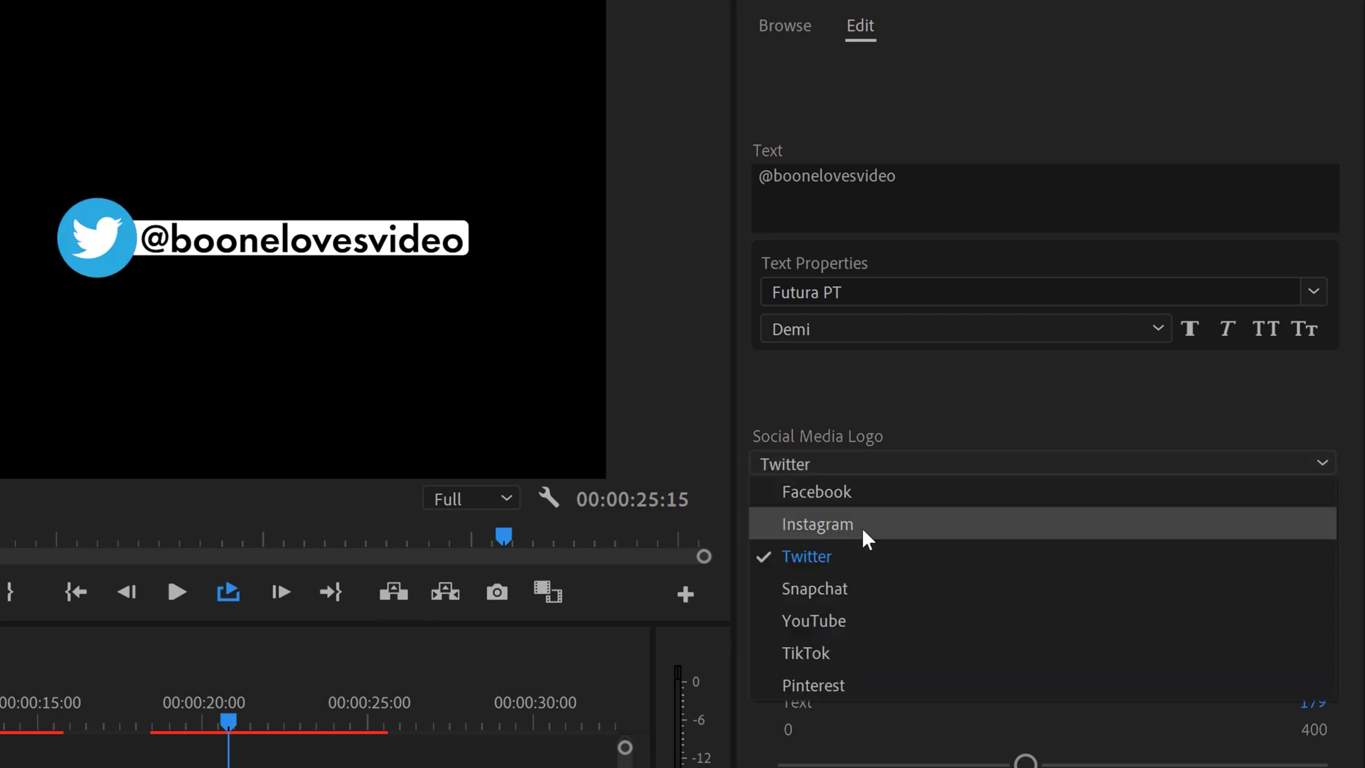
{"action": "left_click", "coordinate": [852, 589]}
{"action": "left_click", "coordinate": [870, 464]}
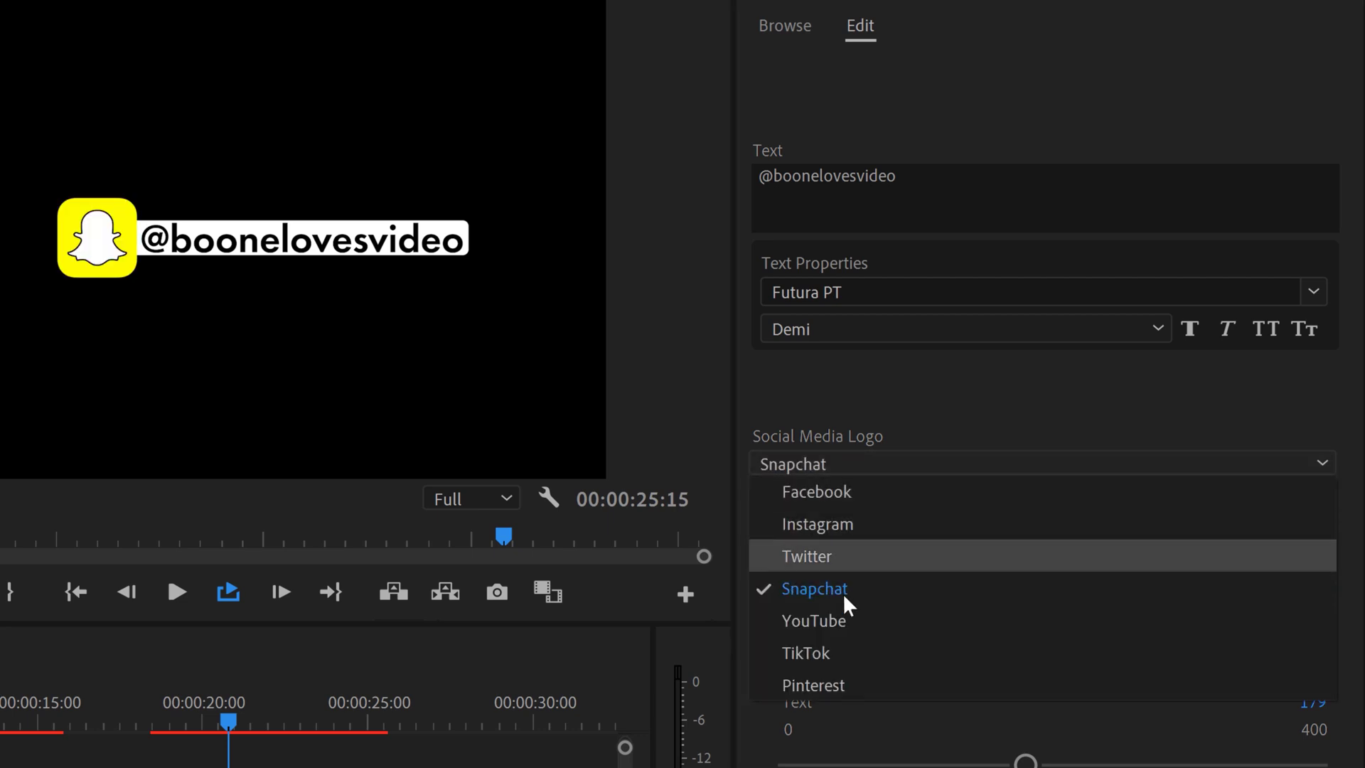
{"action": "left_click", "coordinate": [842, 626]}
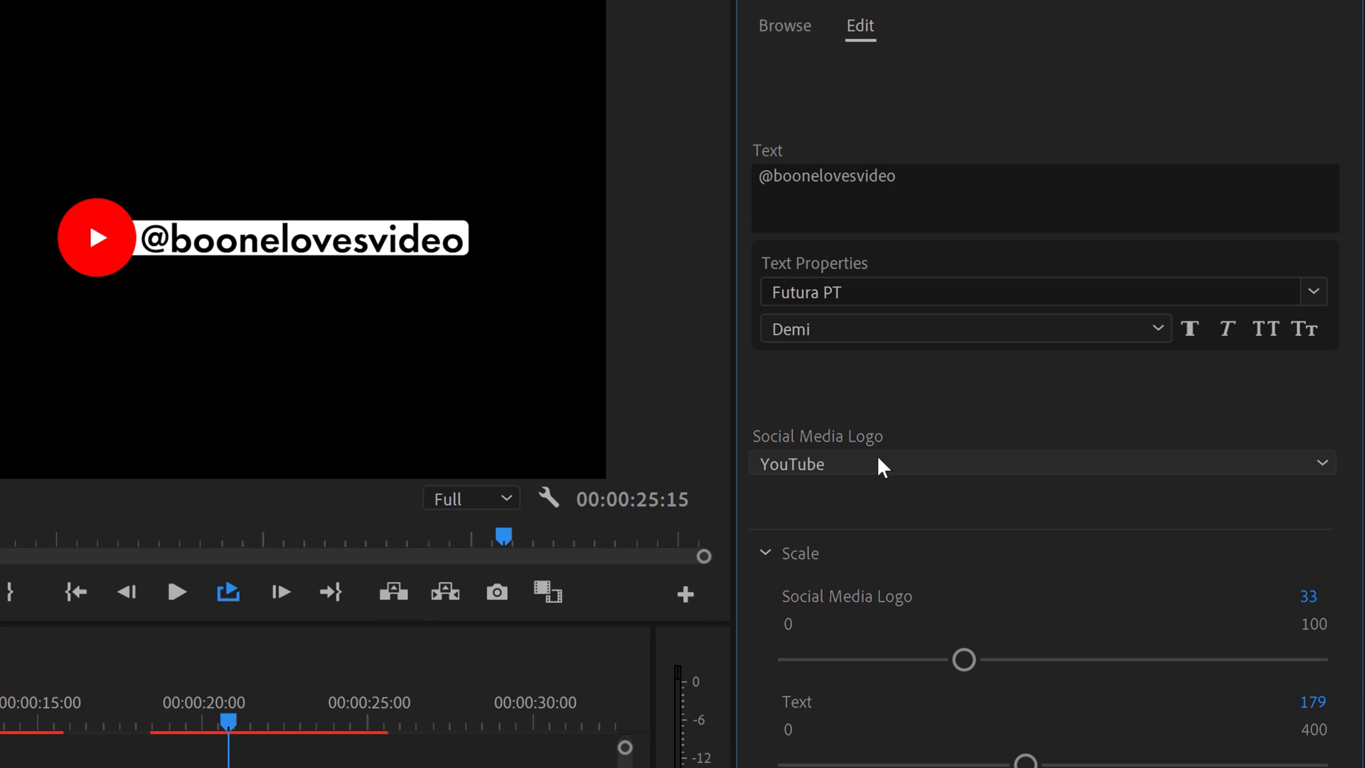
{"action": "left_click", "coordinate": [879, 463]}
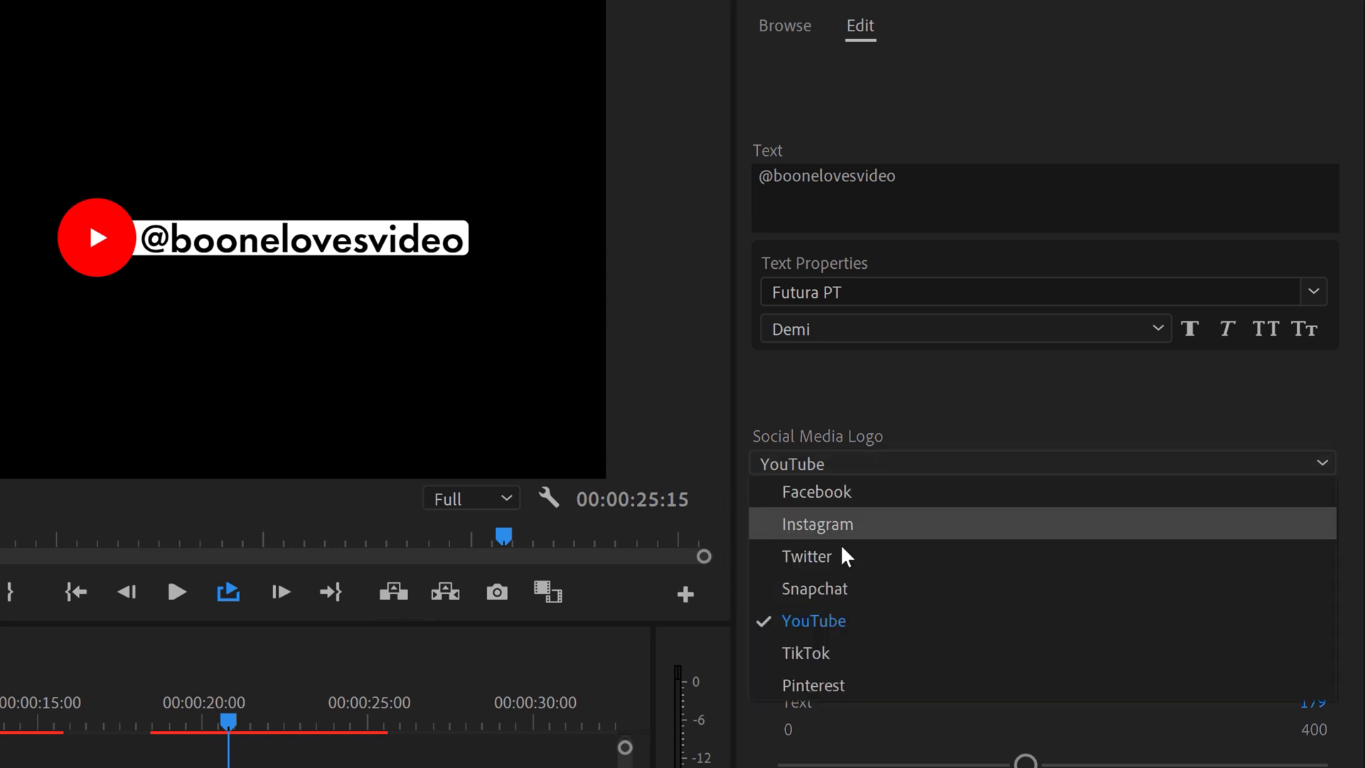
{"action": "left_click", "coordinate": [819, 652]}
{"action": "left_click", "coordinate": [832, 467]}
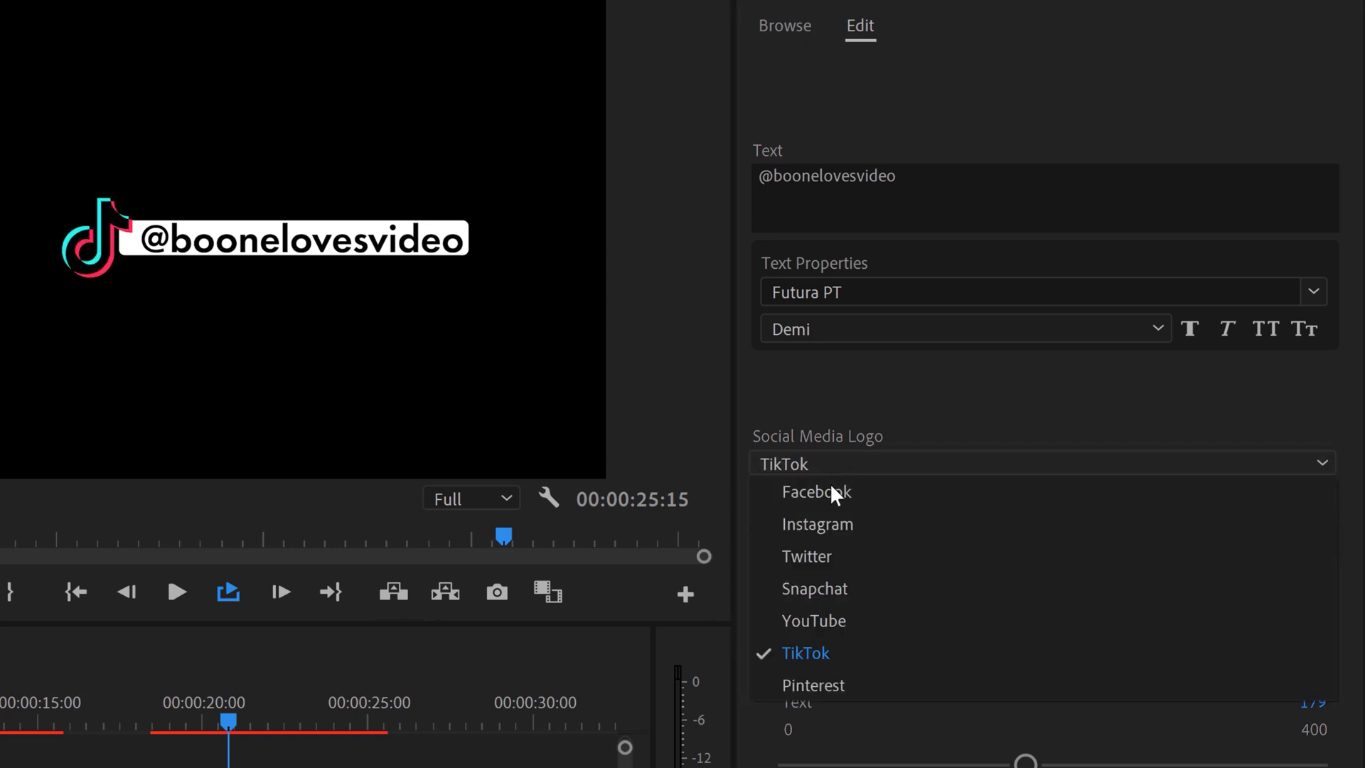
{"action": "left_click", "coordinate": [817, 685]}
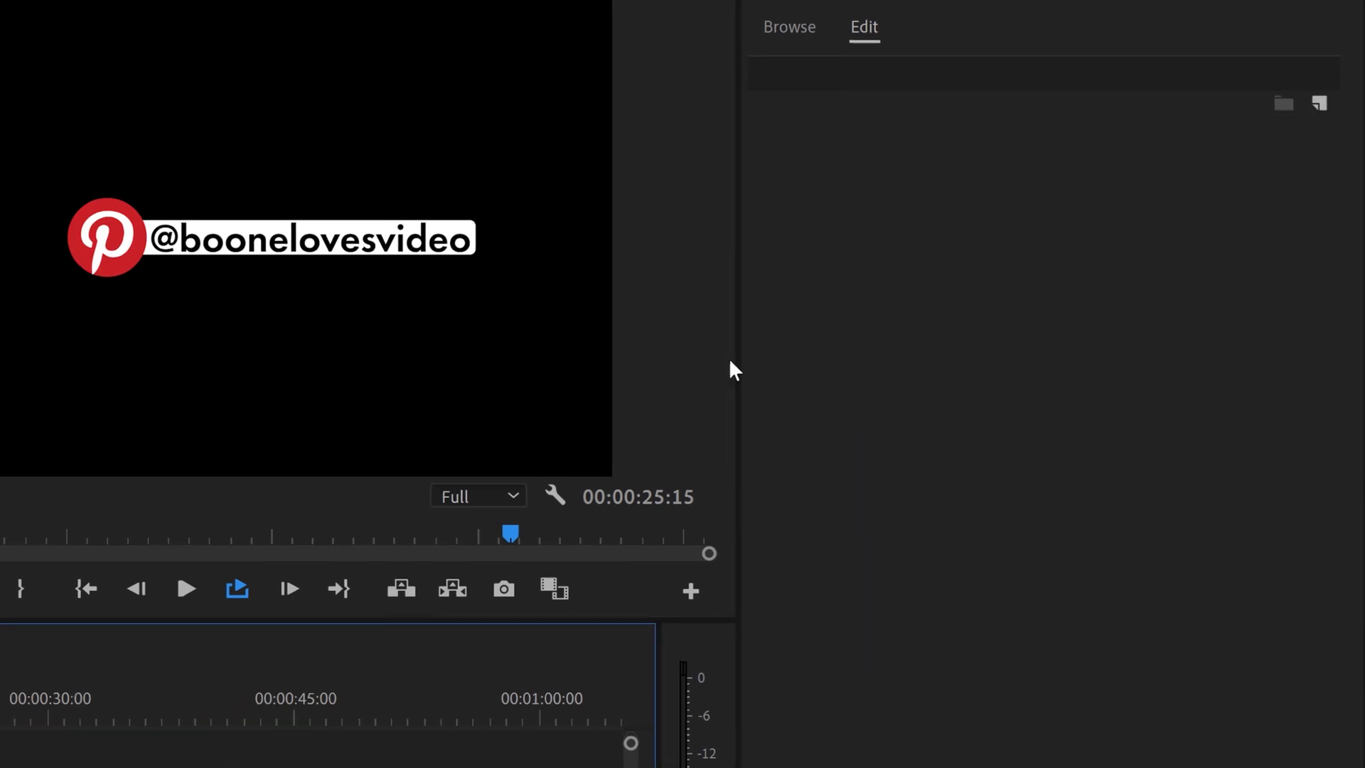
Place the Social Media Callouts v2 template on V1 at 30 seconds and zoom to its start.
{"action": "left_click", "coordinate": [1024, 96]}
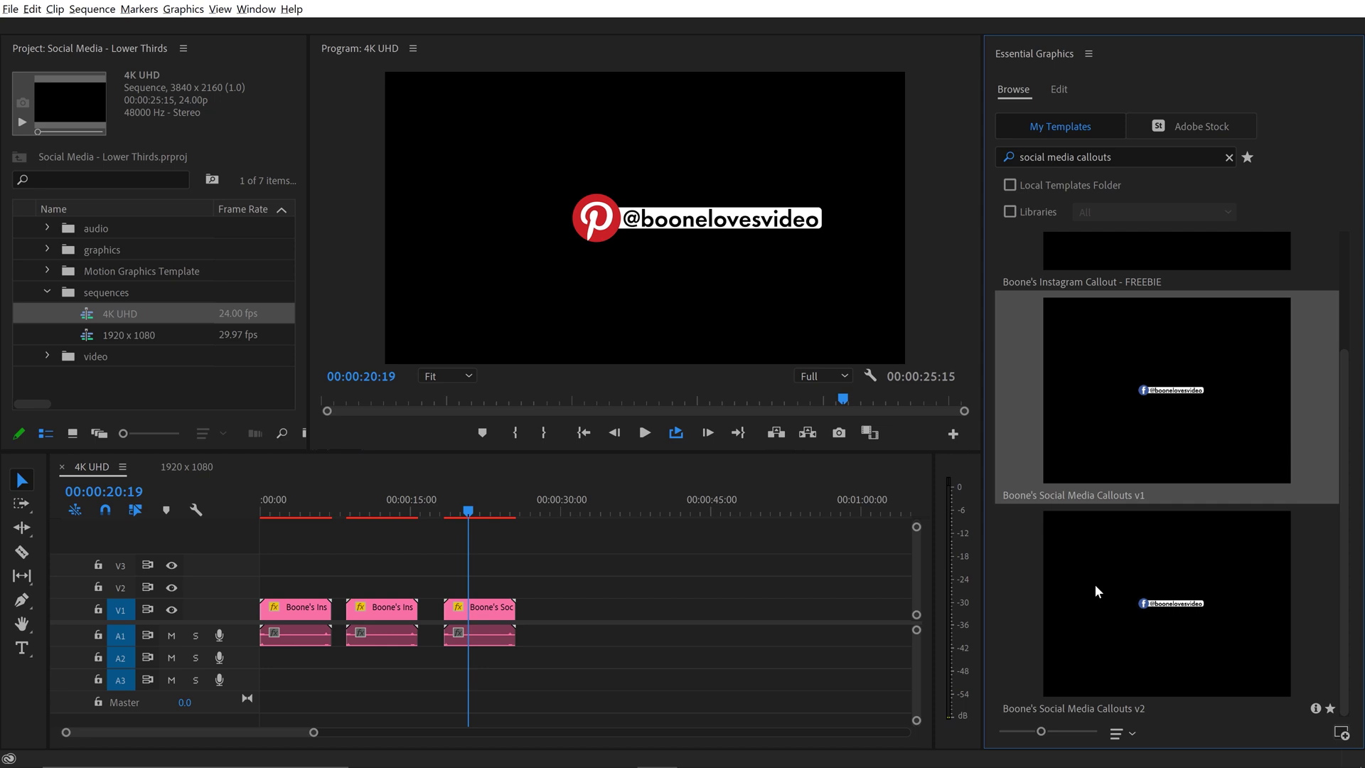
{"action": "left_click_drag", "start_coordinate": [1096, 585], "coordinate": [562, 610]}
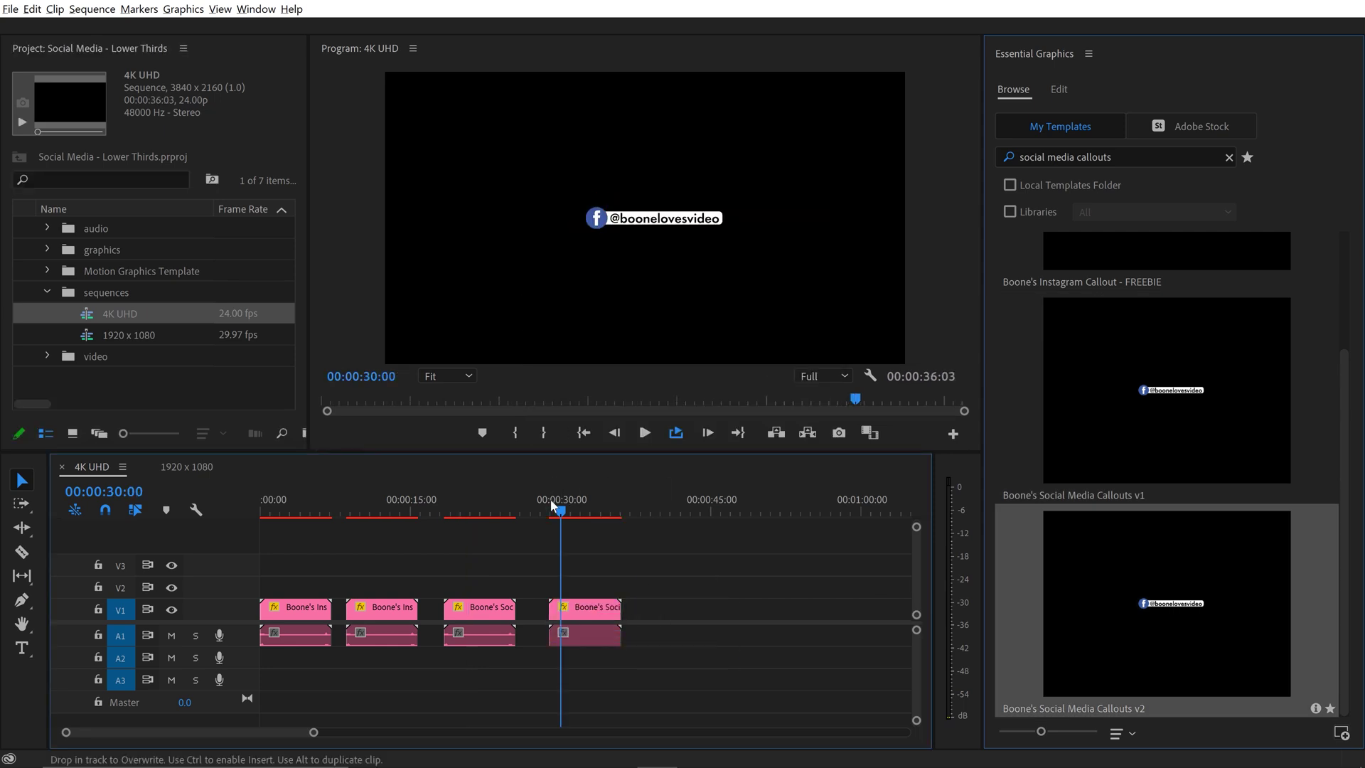
{"action": "key", "text": "="}
{"action": "key", "text": "Up"}
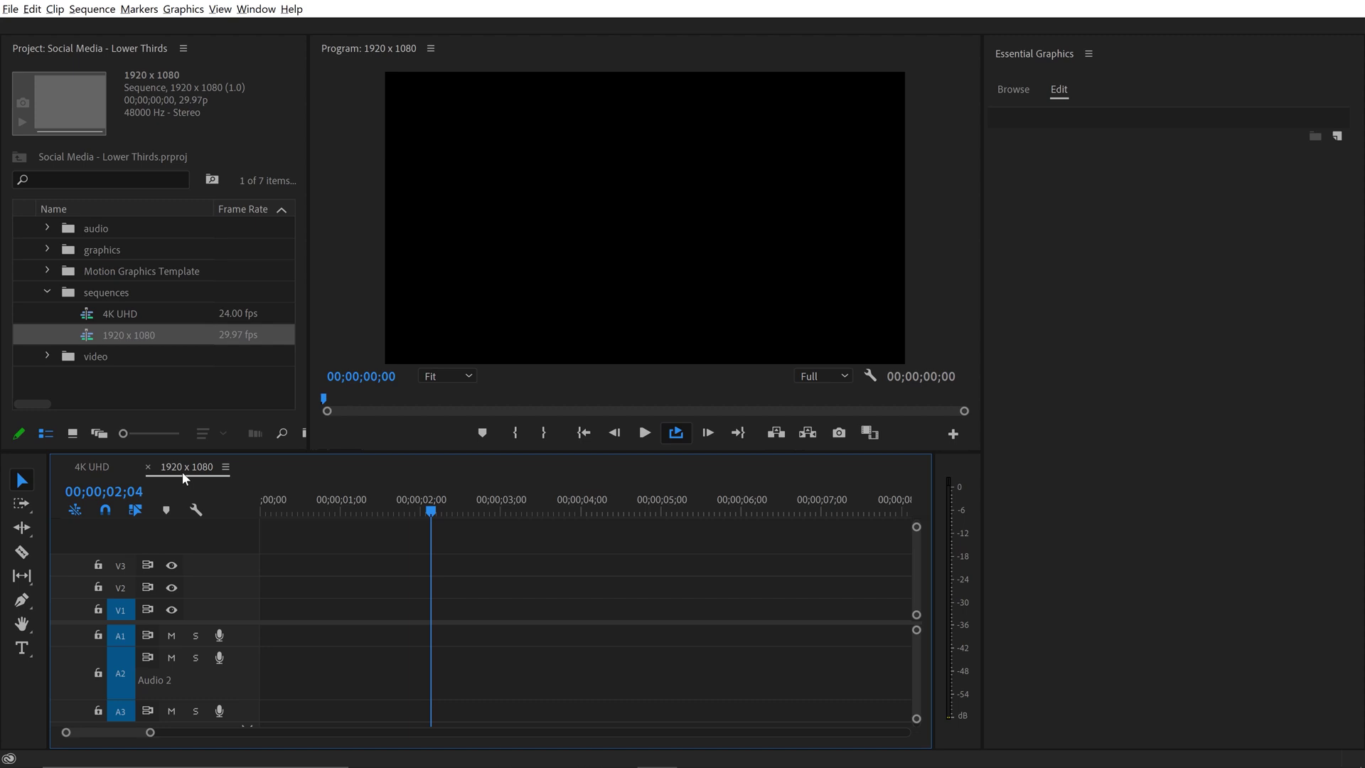
Place Social Media Callouts v1 on V1, keep existing sequence settings, and set it to frame size.
{"action": "left_click", "coordinate": [1023, 88]}
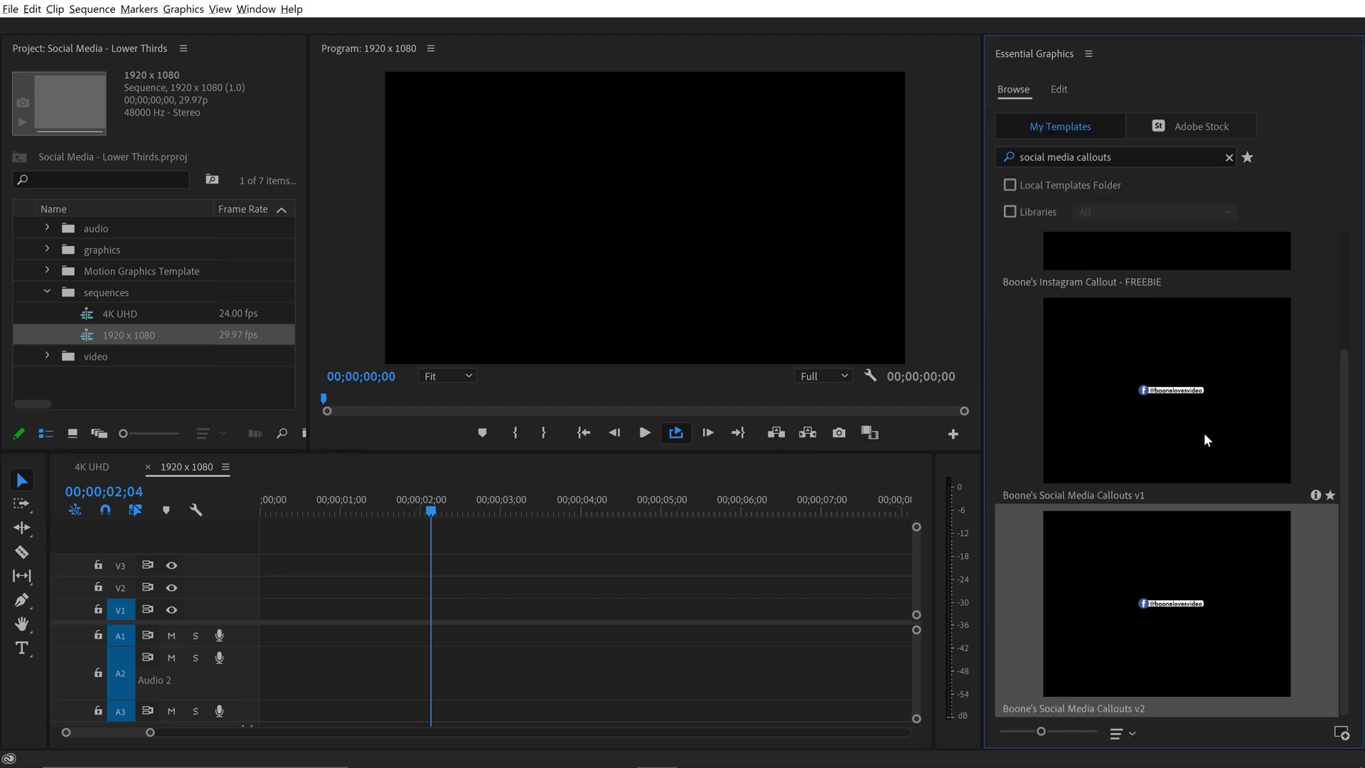
{"action": "left_click_drag", "start_coordinate": [1166, 427], "coordinate": [258, 620]}
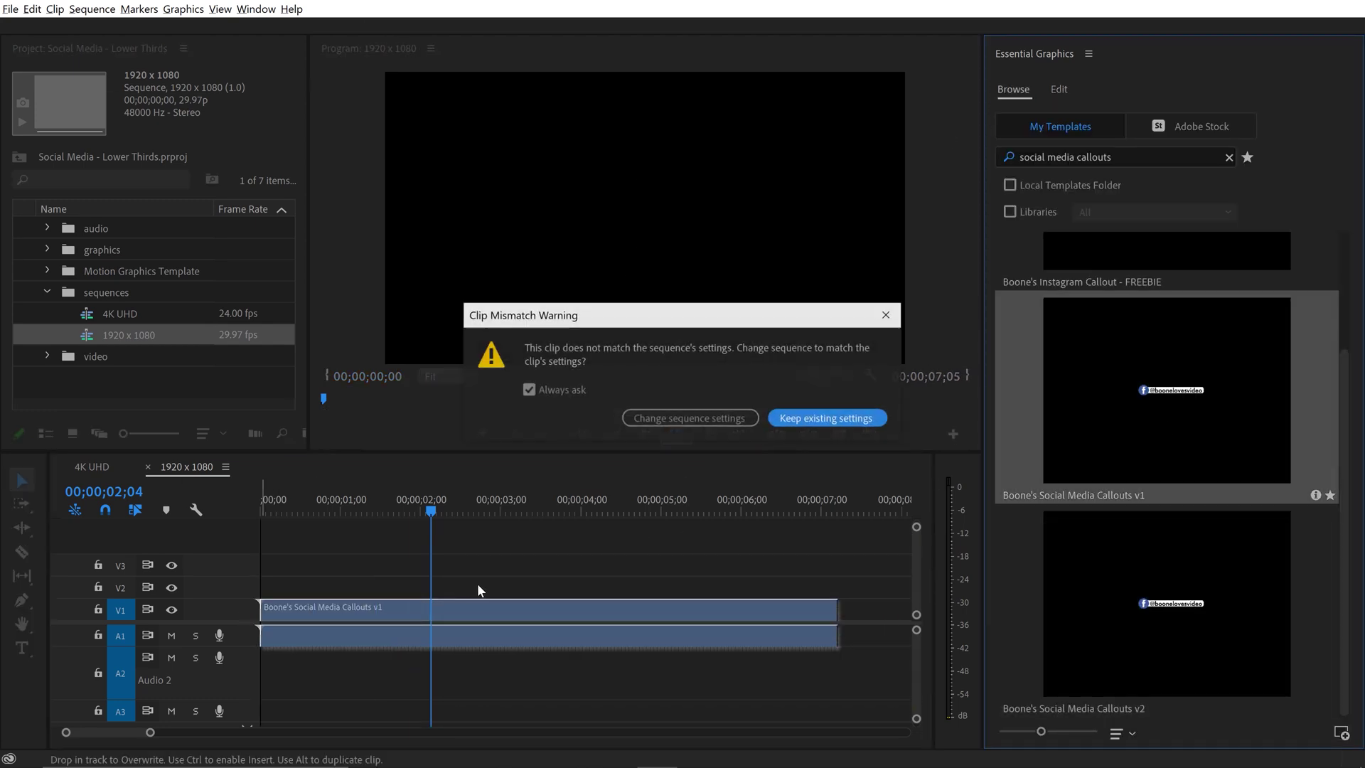
{"action": "left_click", "coordinate": [790, 420]}
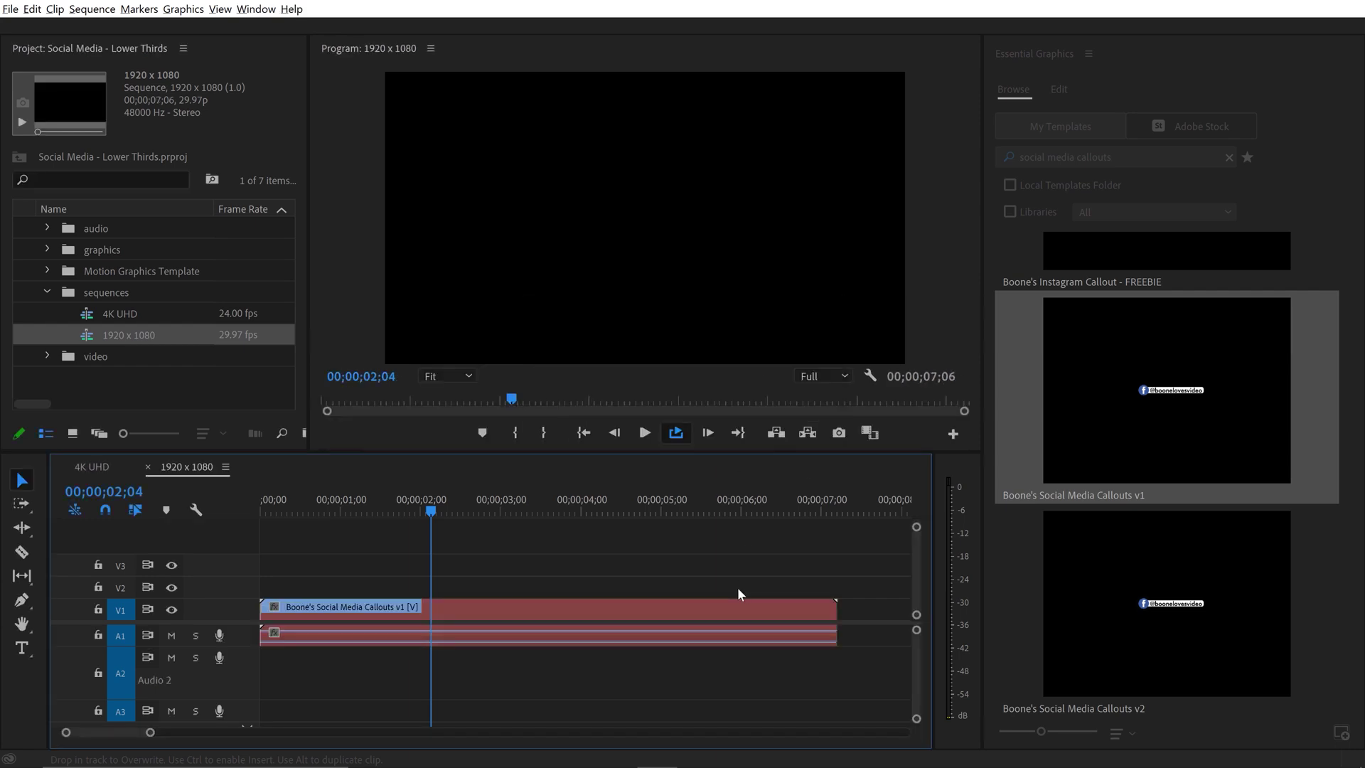
{"action": "right_click", "coordinate": [489, 607]}
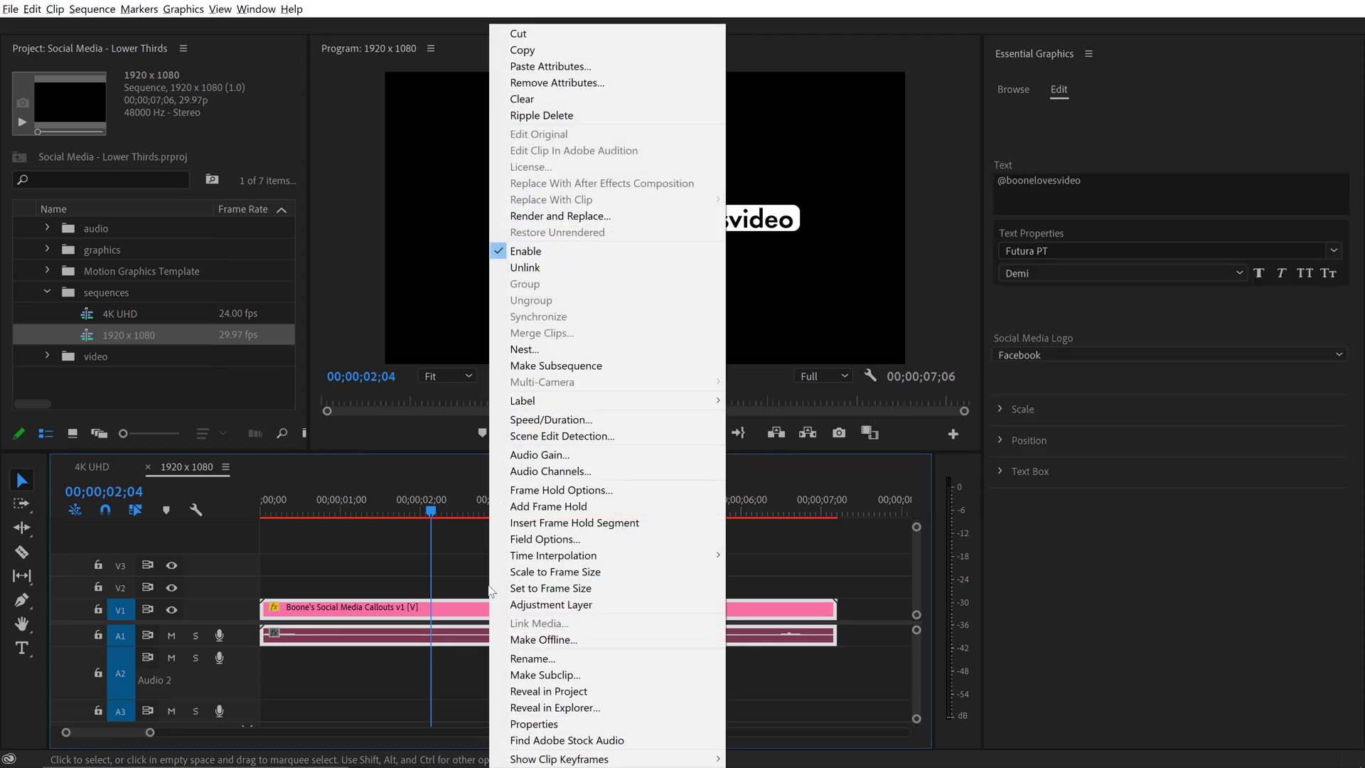
{"action": "left_click", "coordinate": [633, 588]}
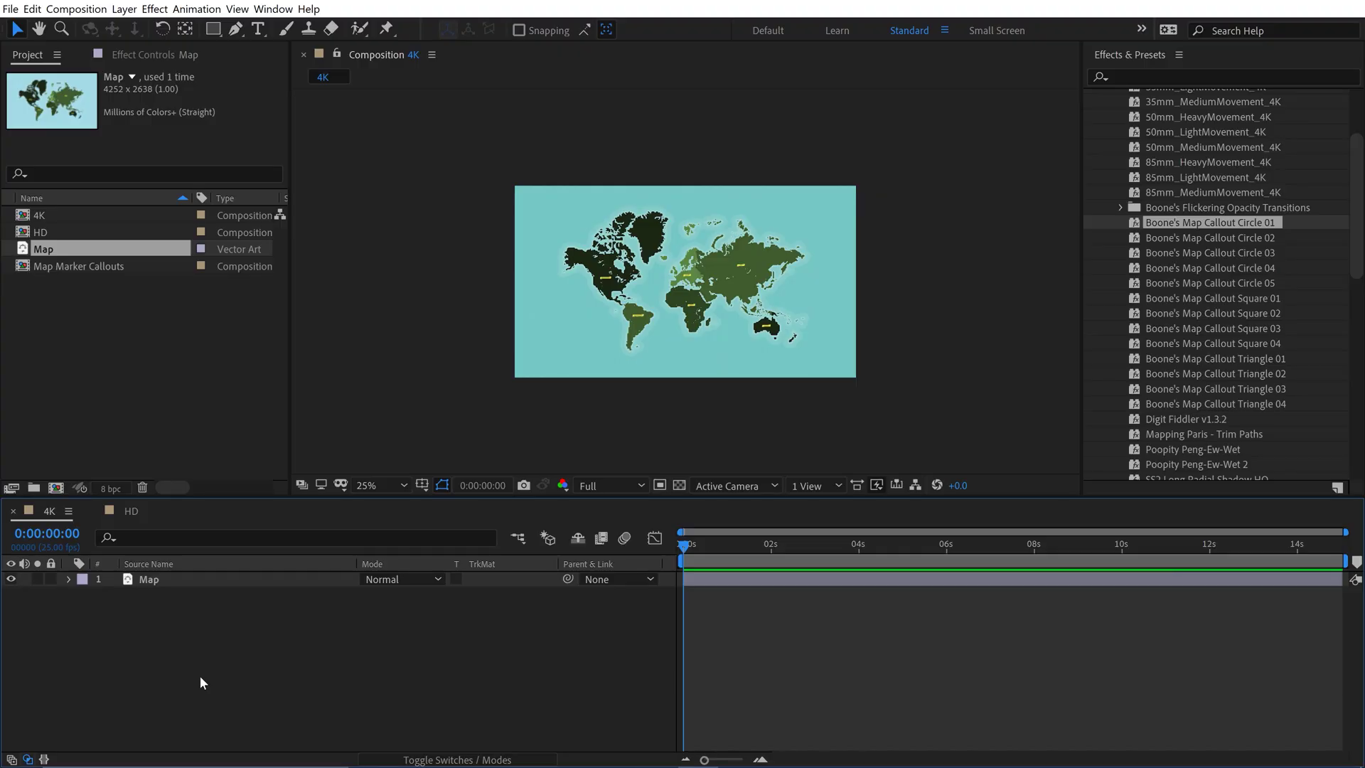
Apply Boone's Map Callout Circle 01 to the 4K comp, hide the Map layer, and preview the pulse.
{"action": "double_click", "coordinate": [1185, 227]}
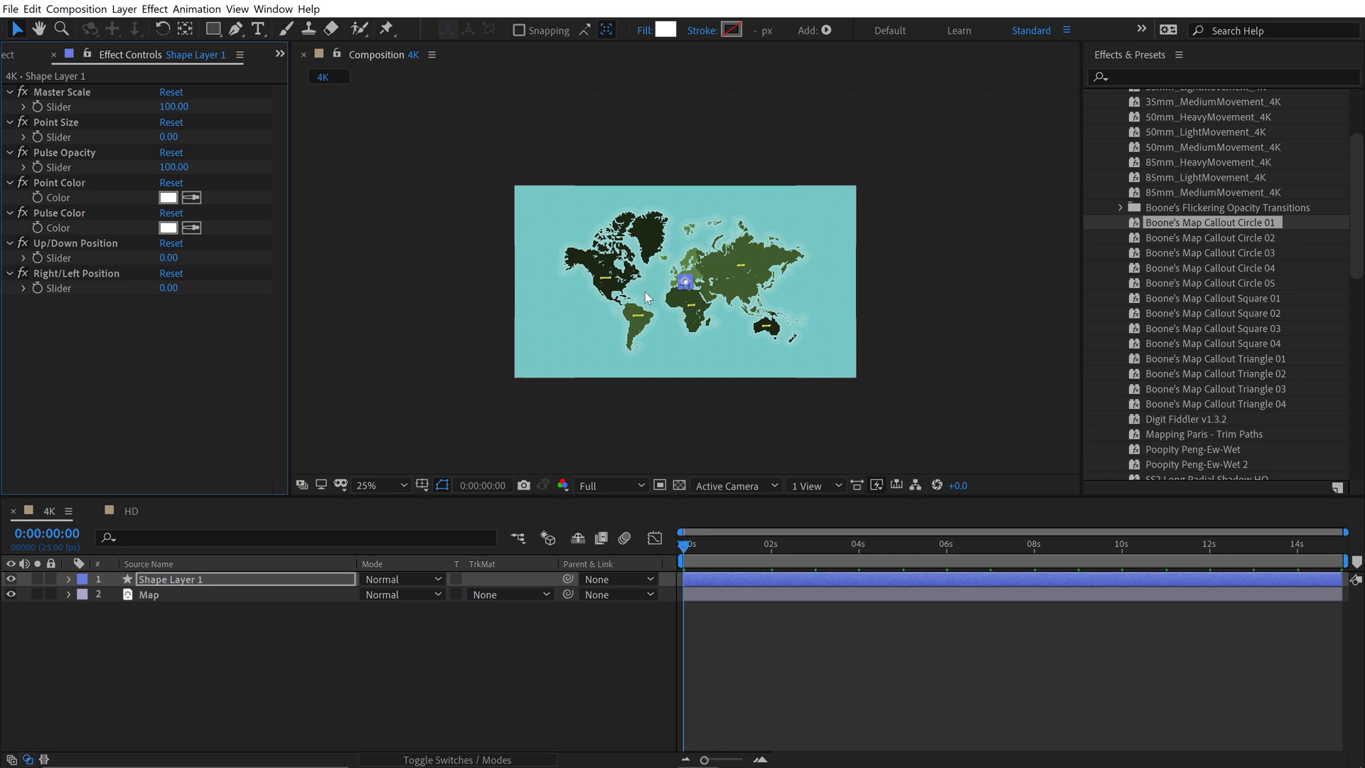
{"action": "left_click", "coordinate": [11, 597]}
{"action": "left_click", "coordinate": [271, 633]}
{"action": "key", "text": "space"}
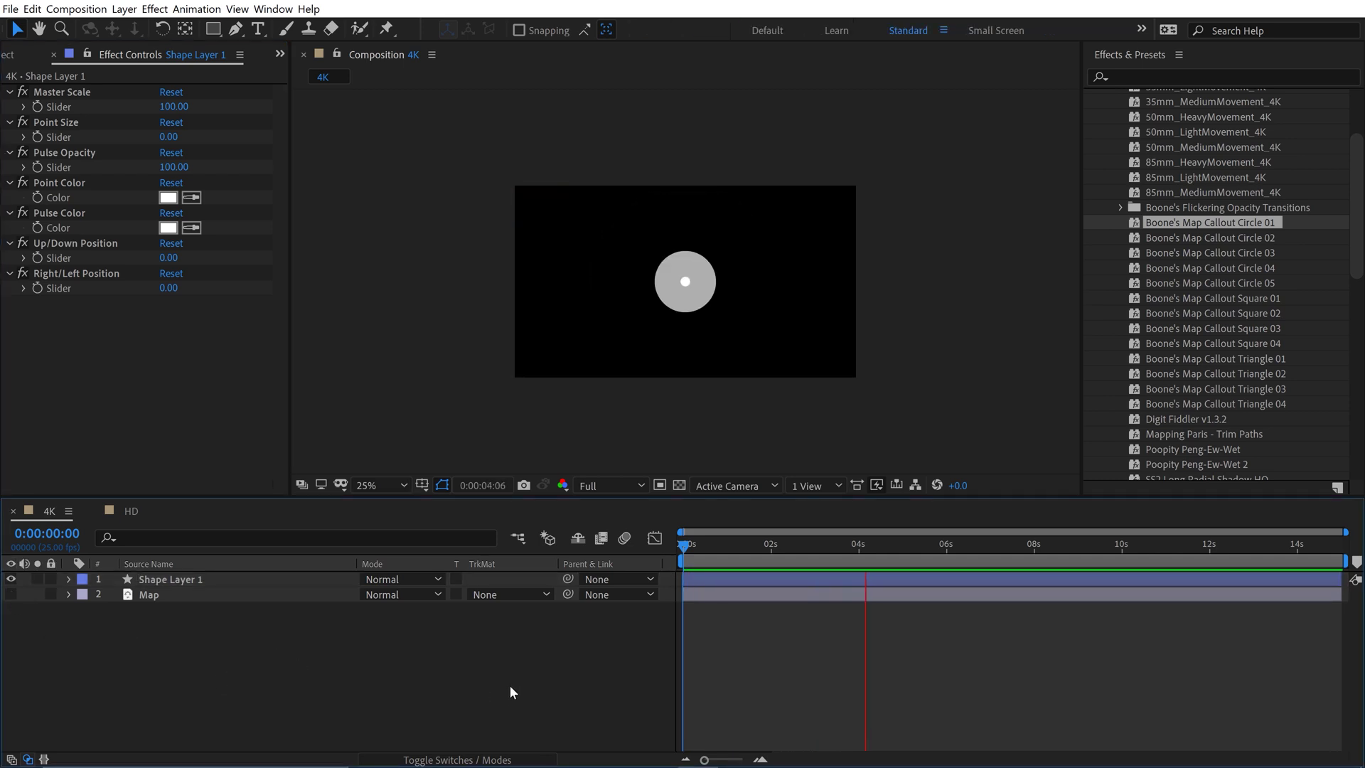
Stop the preview, reveal the marker's keyframes with U, and select the second Opacity and Scale keys.
{"action": "key", "text": "space"}
{"action": "key", "text": "space"}
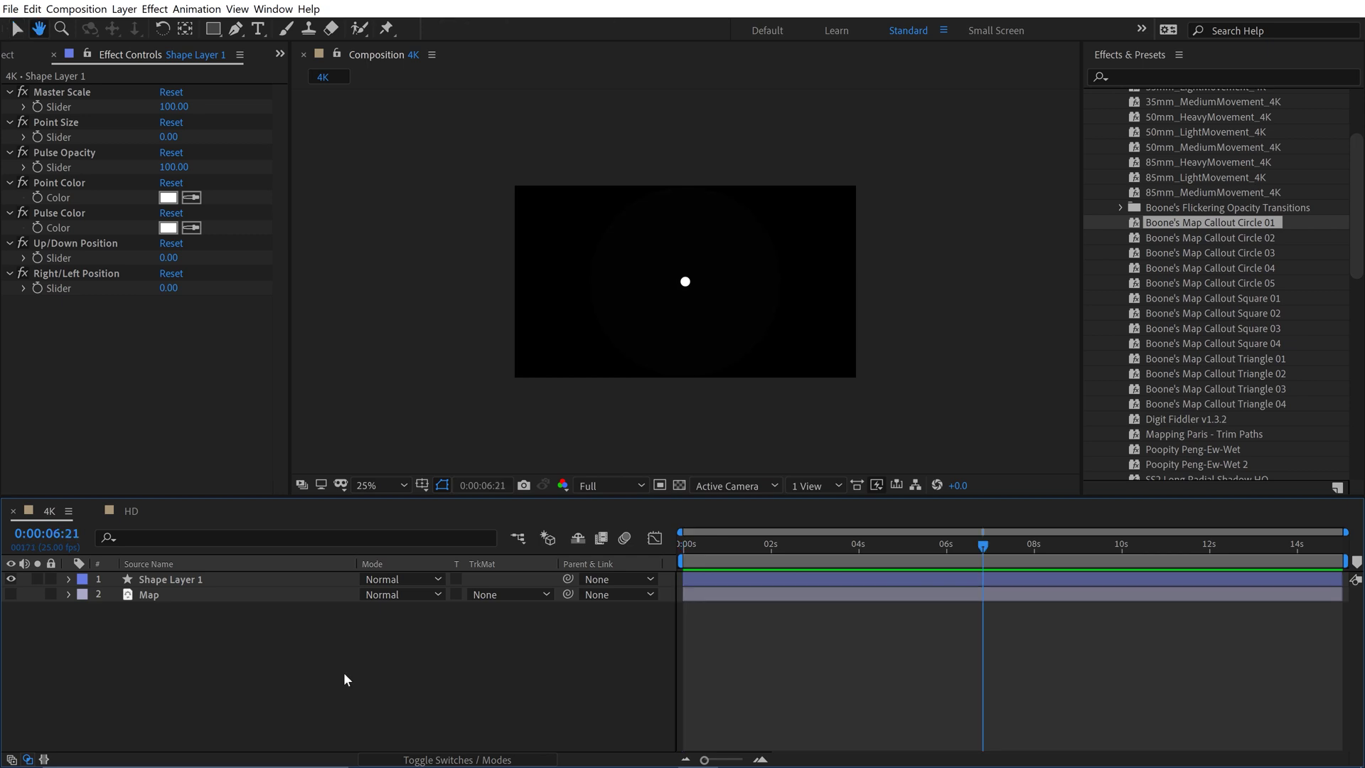
{"action": "key", "text": "space"}
{"action": "key", "text": "ctrl+Down"}
{"action": "key", "text": "u"}
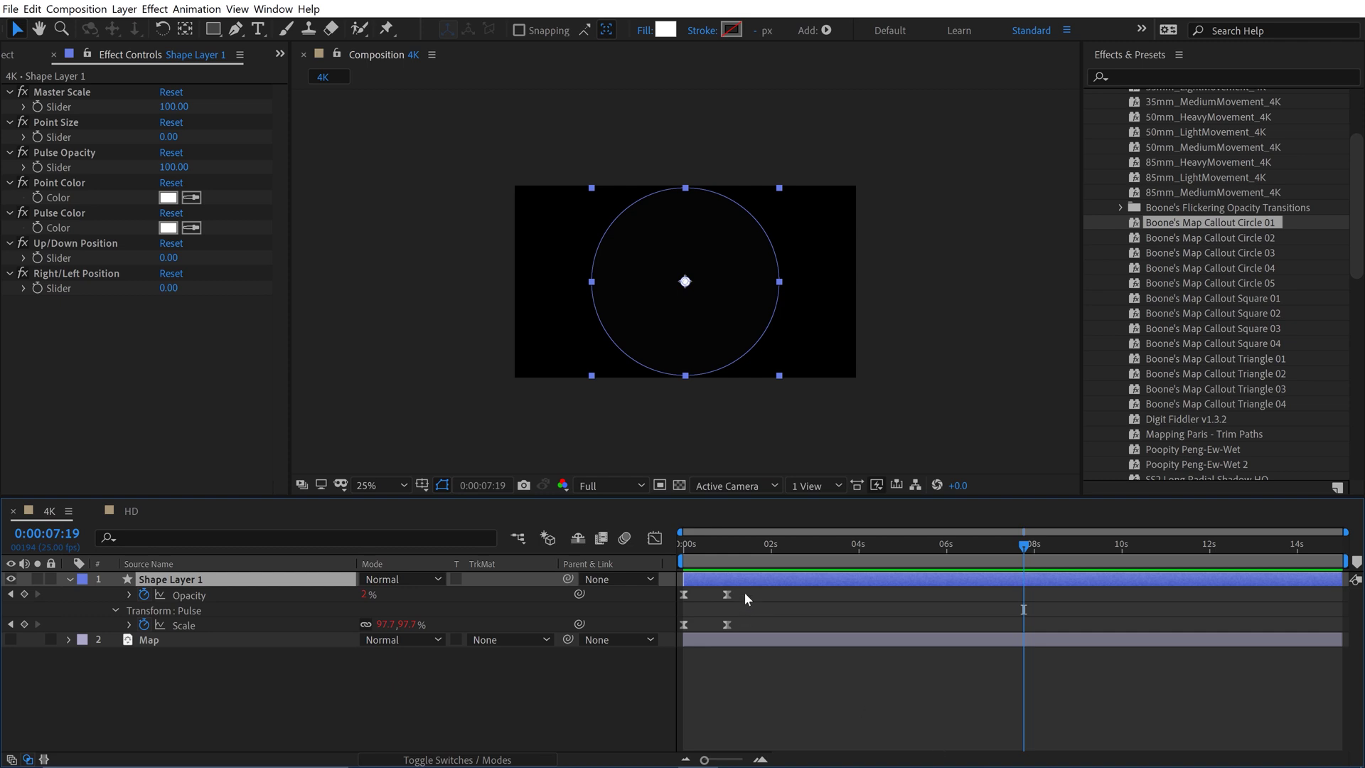
{"action": "left_click_drag", "start_coordinate": [744, 592], "coordinate": [723, 628]}
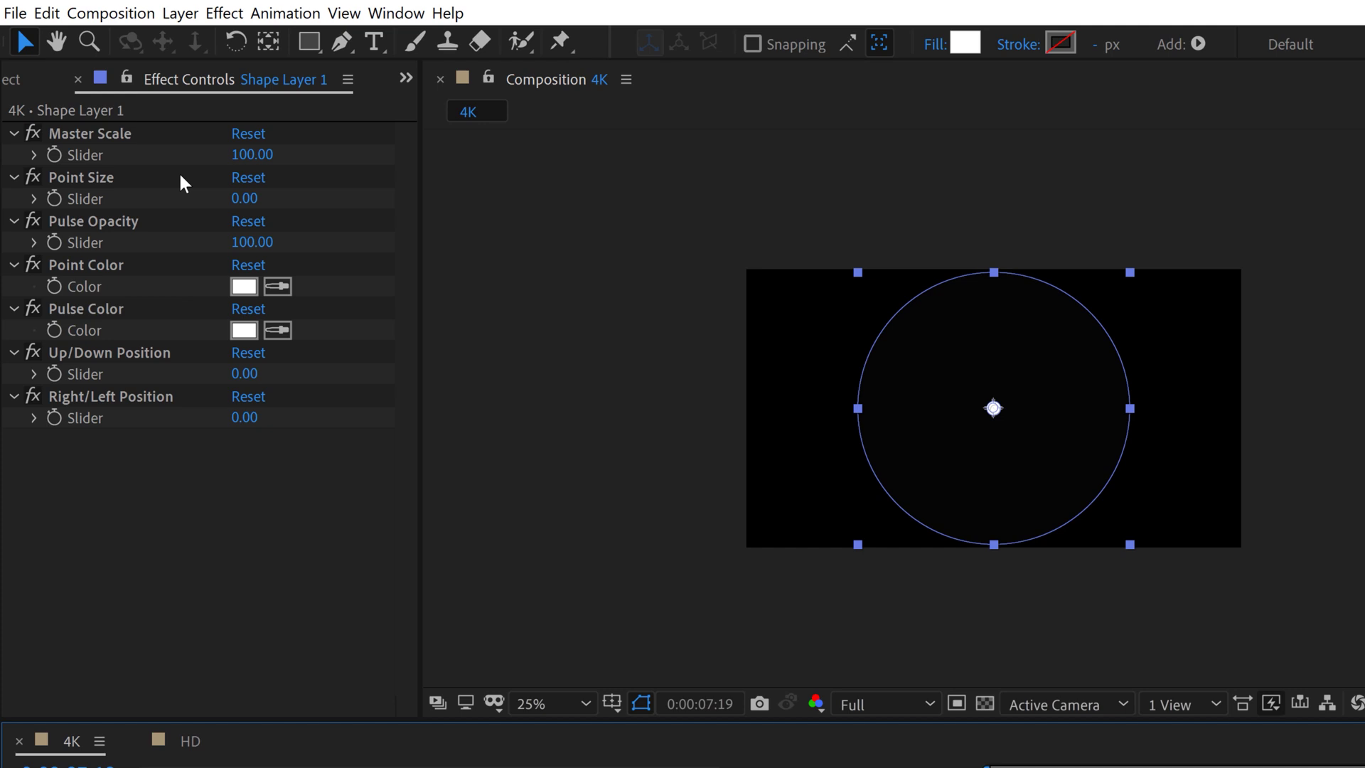
Set the marker's Master Scale to 74 and Point Size to 0, then zoom the viewer to 50%.
{"action": "left_click_drag", "start_coordinate": [245, 198], "coordinate": [591, 192]}
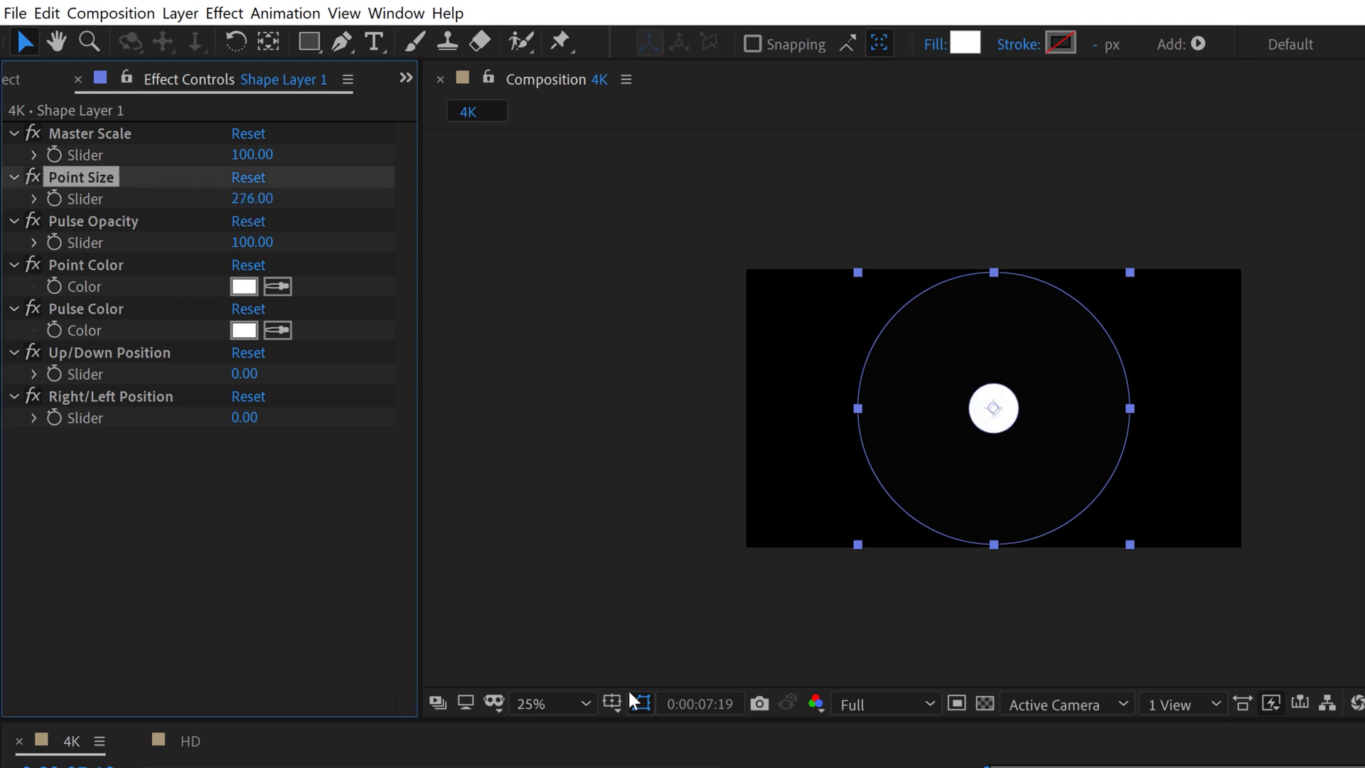
{"action": "left_click_drag", "start_coordinate": [254, 148], "coordinate": [254, 199]}
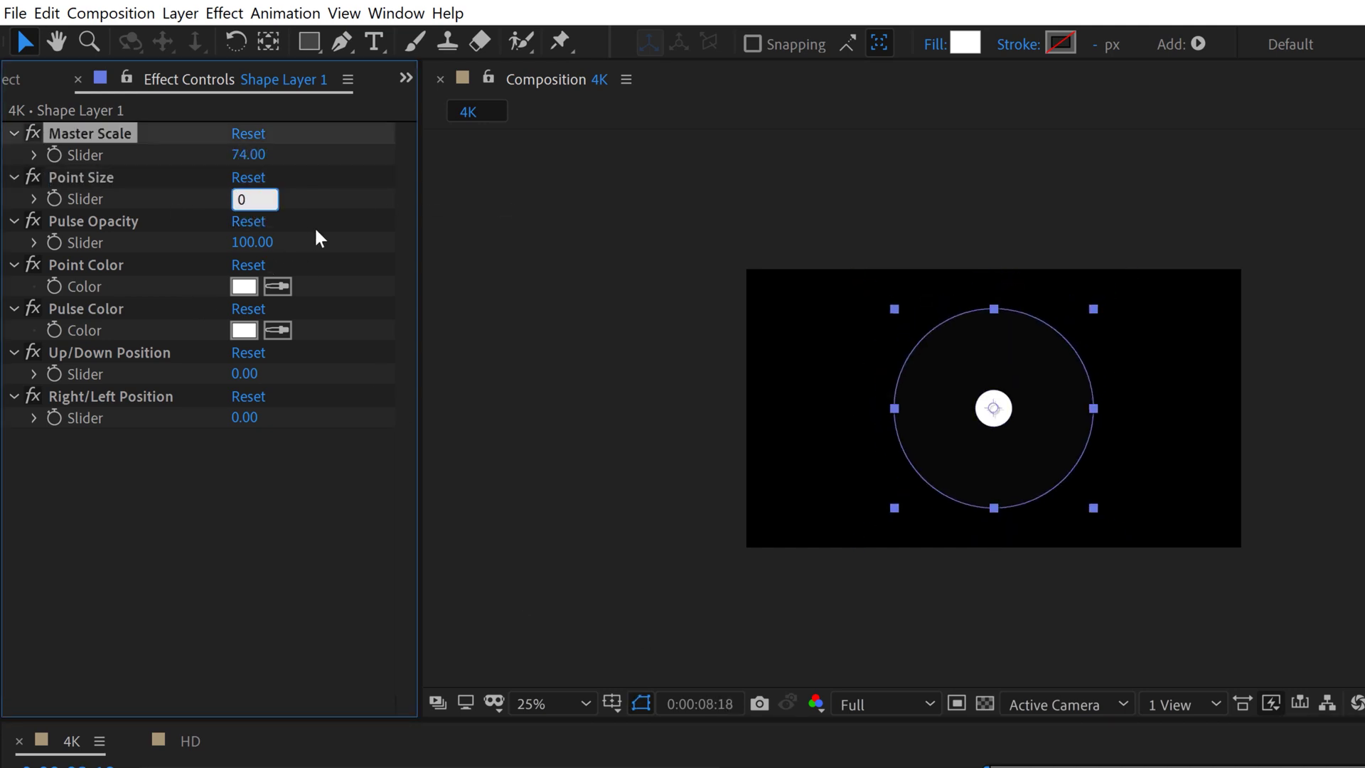
{"action": "type", "text": "0"}
{"action": "key", "text": "Return"}
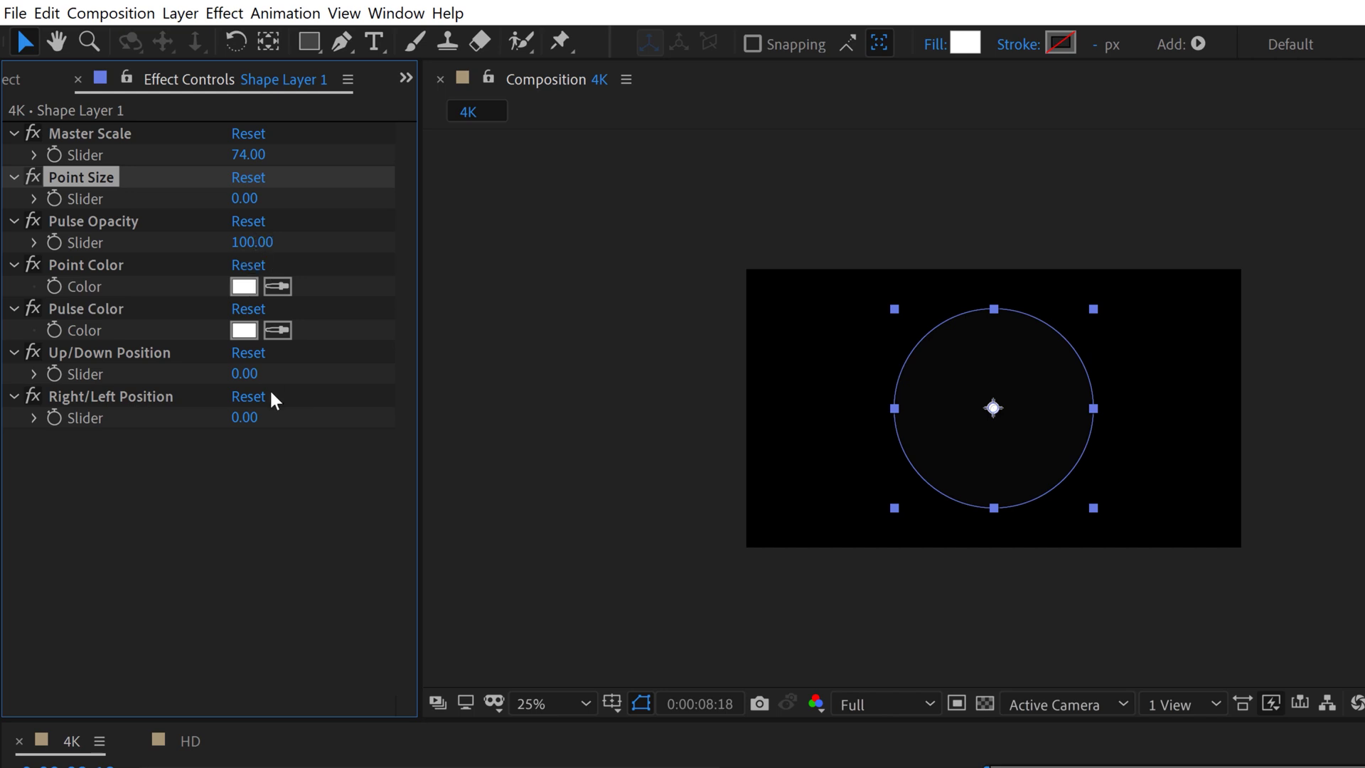
{"action": "key", "text": "period"}
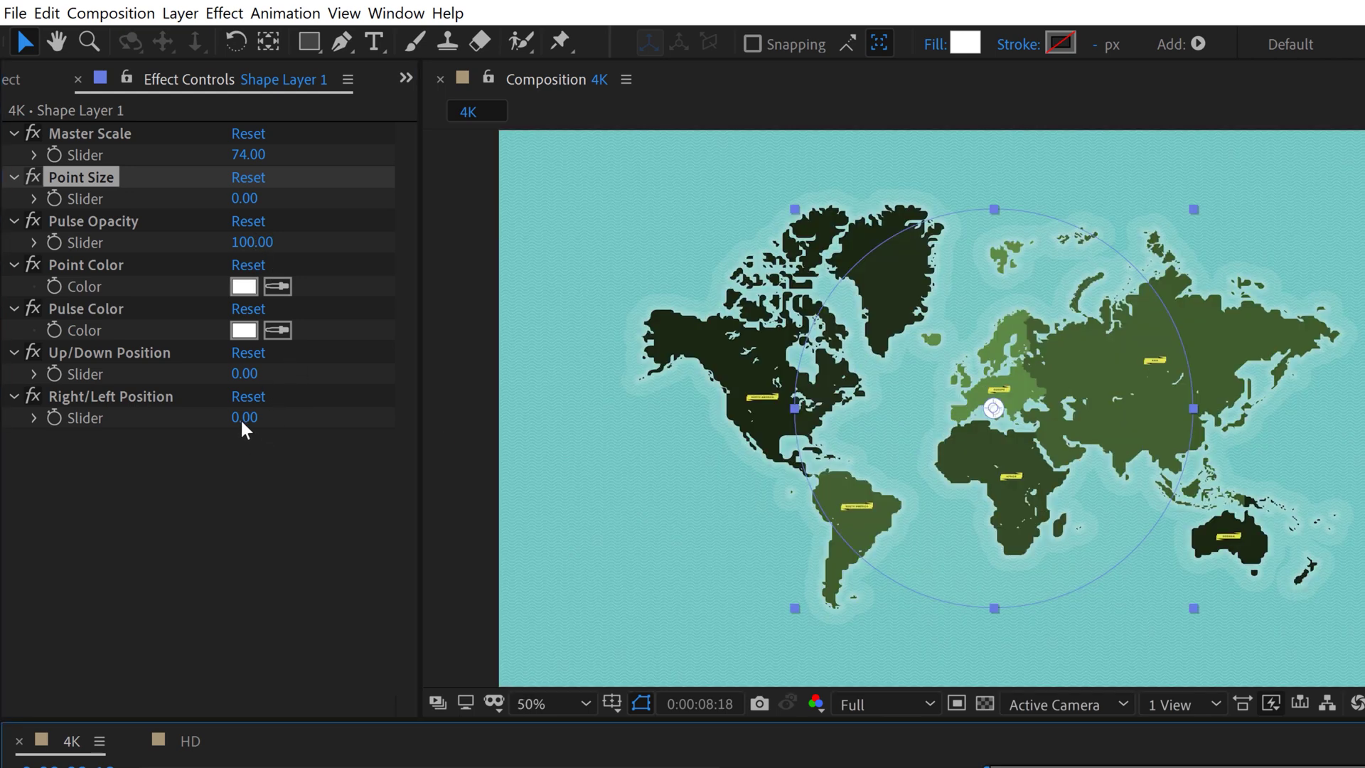
Move the marker to Up/Down -152 and Right/Left 406, and shrink Master Scale to 28.
{"action": "left_click_drag", "start_coordinate": [244, 373], "coordinate": [787, 395]}
{"action": "left_click_drag", "start_coordinate": [259, 155], "coordinate": [206, 166]}
{"action": "key", "text": "Home"}
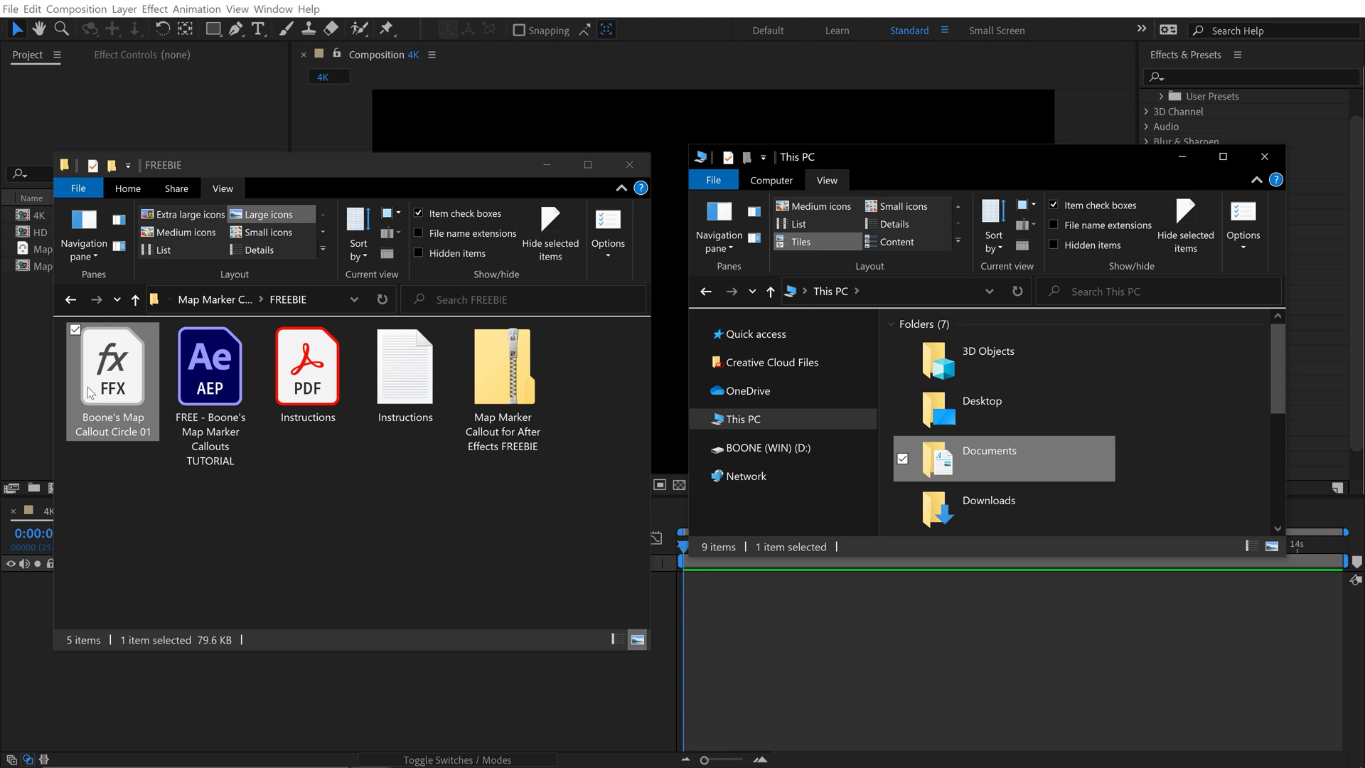
Navigate File Explorer to Documents > Adobe > After Effects 2020.
{"action": "left_click", "coordinate": [118, 374]}
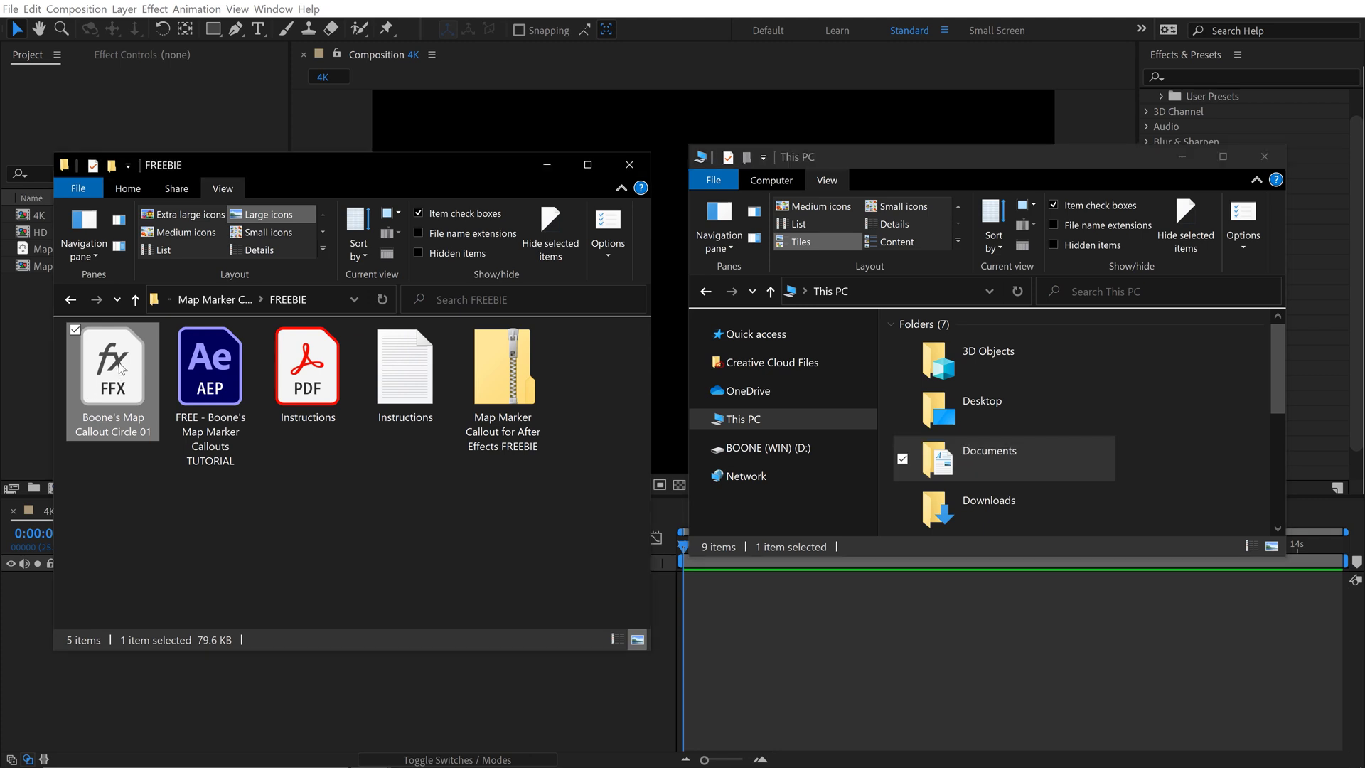
{"action": "double_click", "coordinate": [939, 461]}
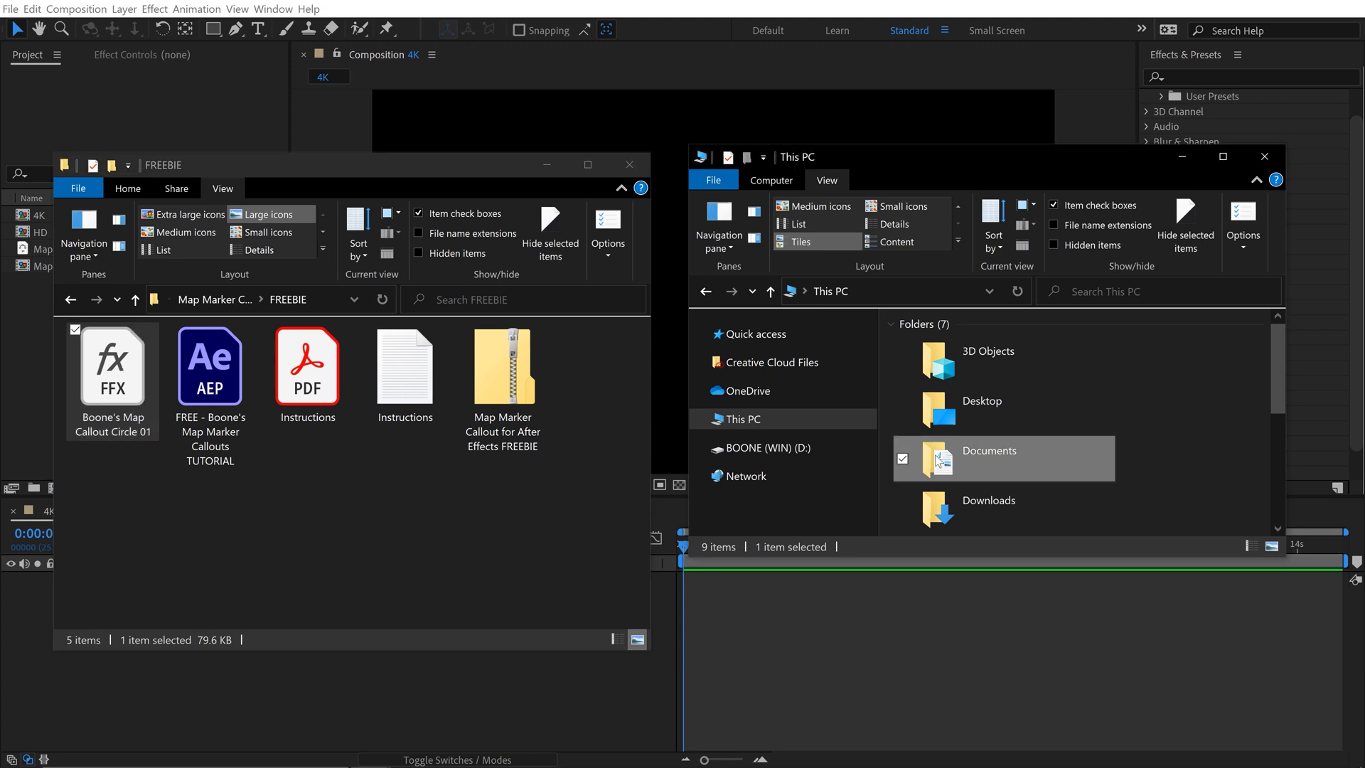
{"action": "left_click", "coordinate": [950, 371]}
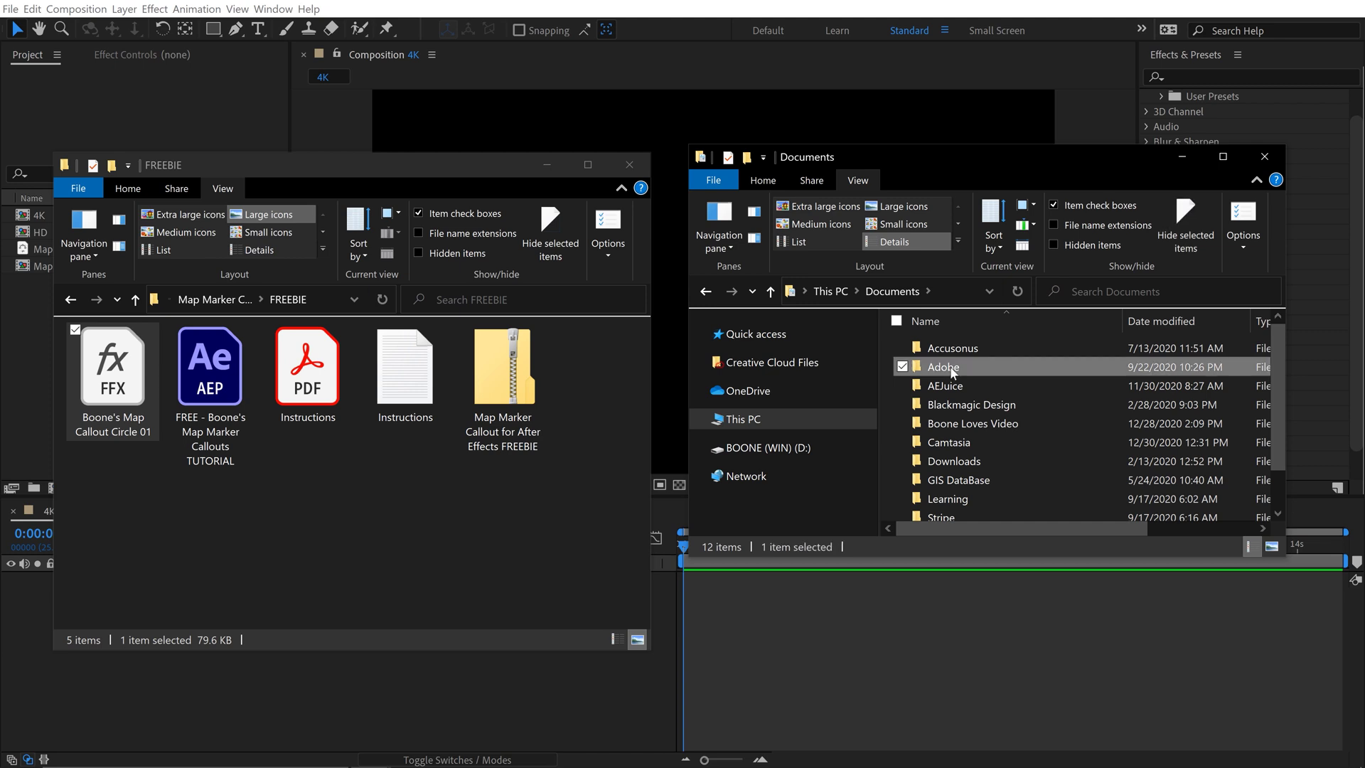
{"action": "double_click", "coordinate": [951, 371]}
{"action": "left_click", "coordinate": [953, 405]}
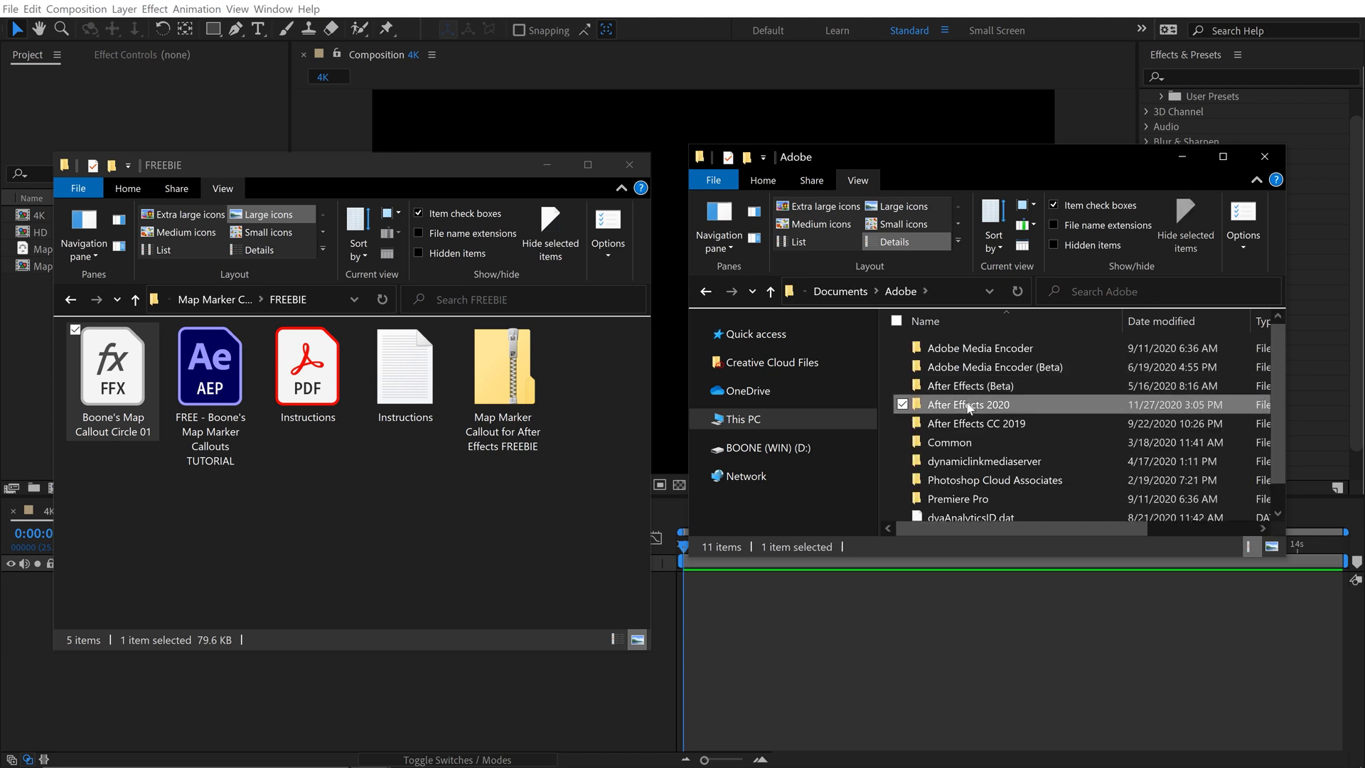
{"action": "double_click", "coordinate": [953, 405]}
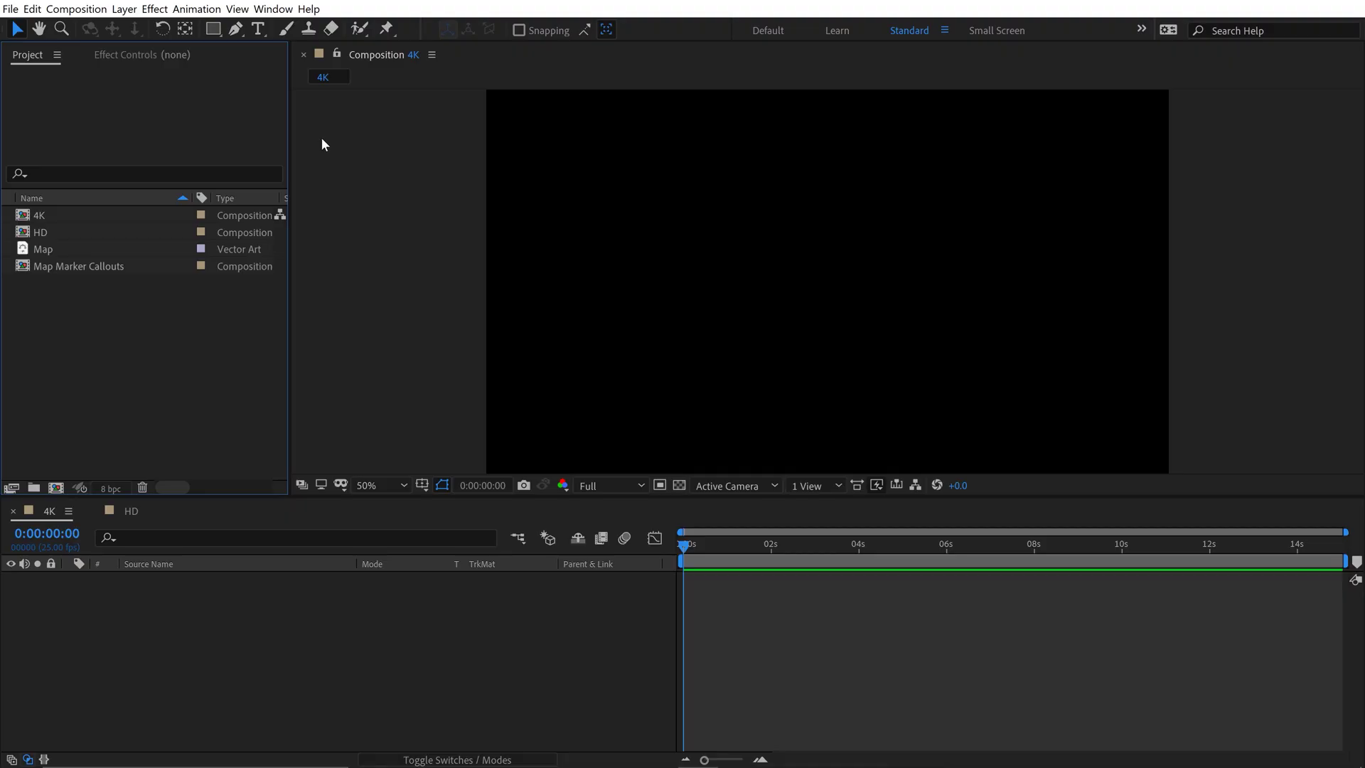
Show Effects & Presets, expand Animation Presets > User Presets, and select Boone's Map Callout Circle 01.
{"action": "left_click", "coordinate": [278, 11]}
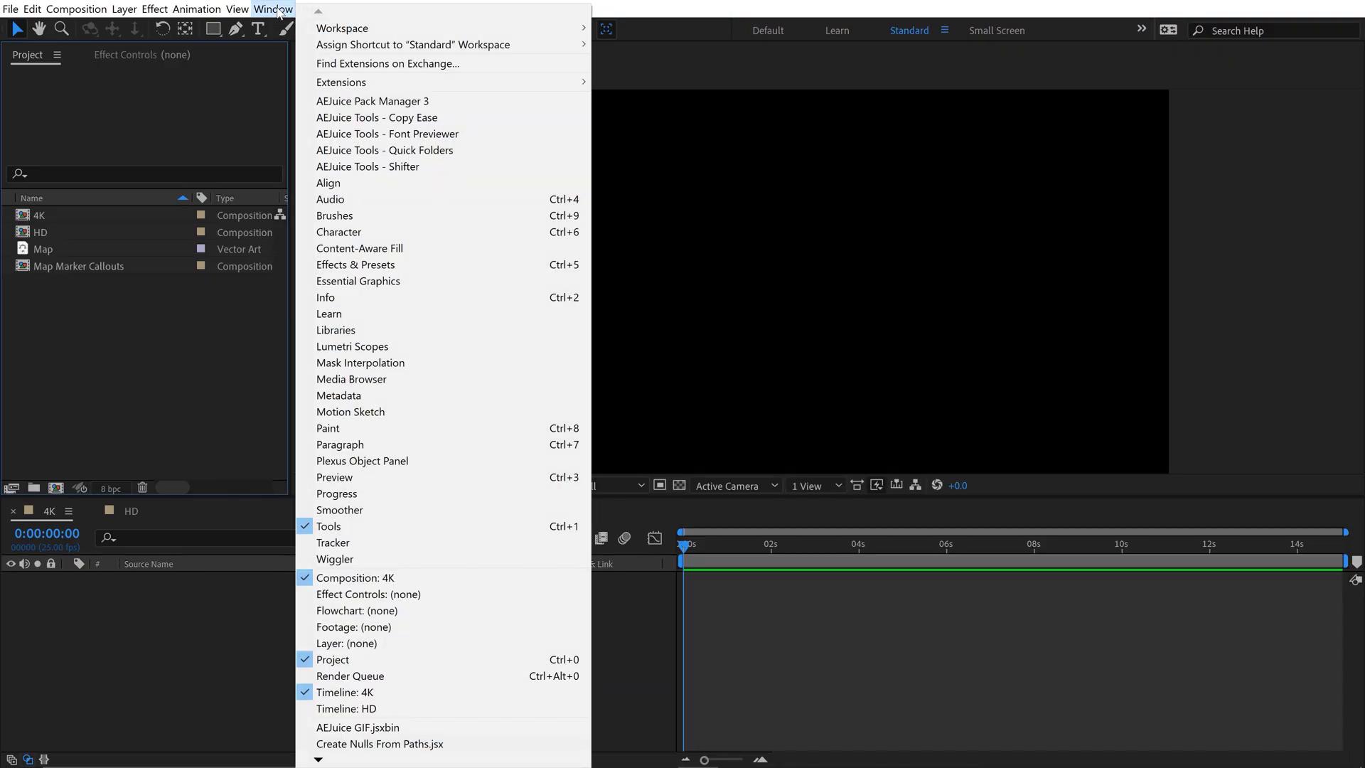
{"action": "left_click", "coordinate": [355, 265]}
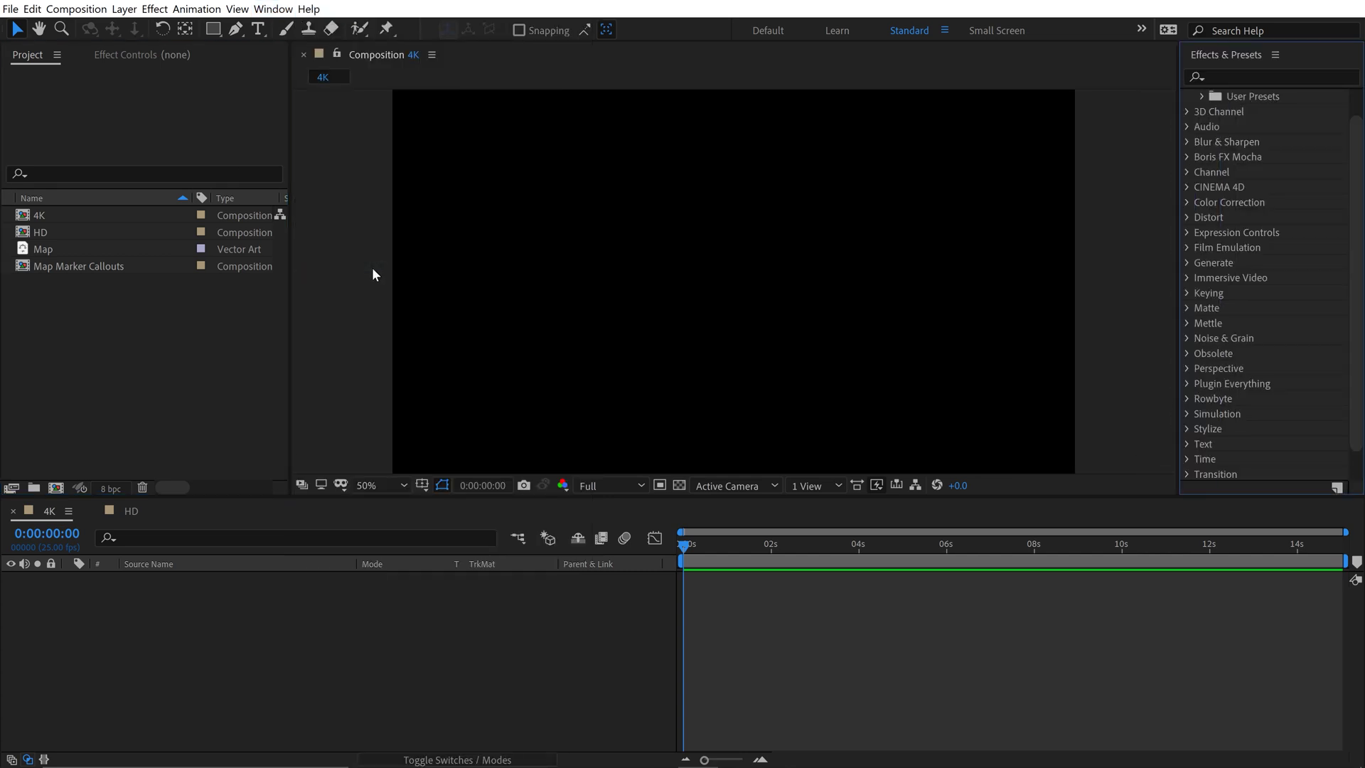
{"action": "left_click", "coordinate": [1089, 96]}
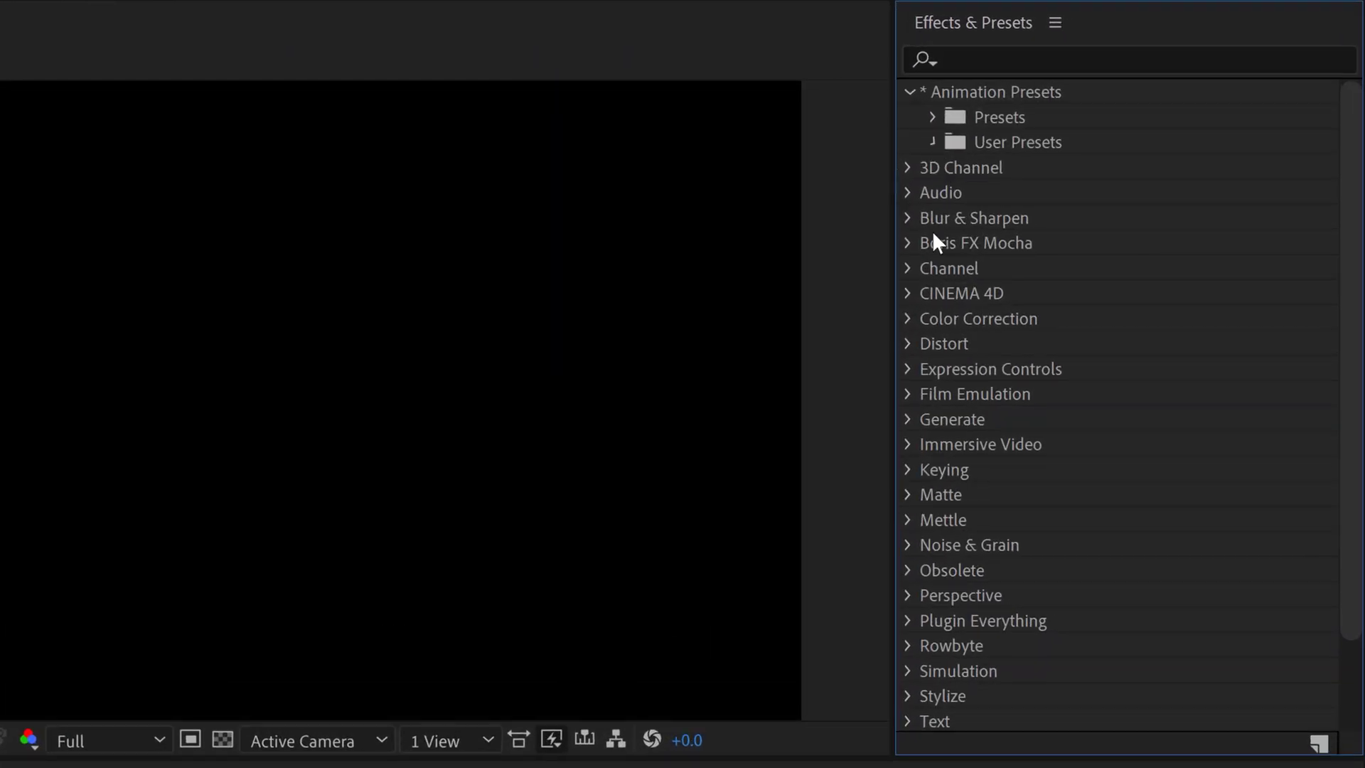
{"action": "left_click", "coordinate": [932, 141]}
{"action": "scroll", "coordinate": [908, 362], "scroll_direction": "down", "scroll_amount": 2}
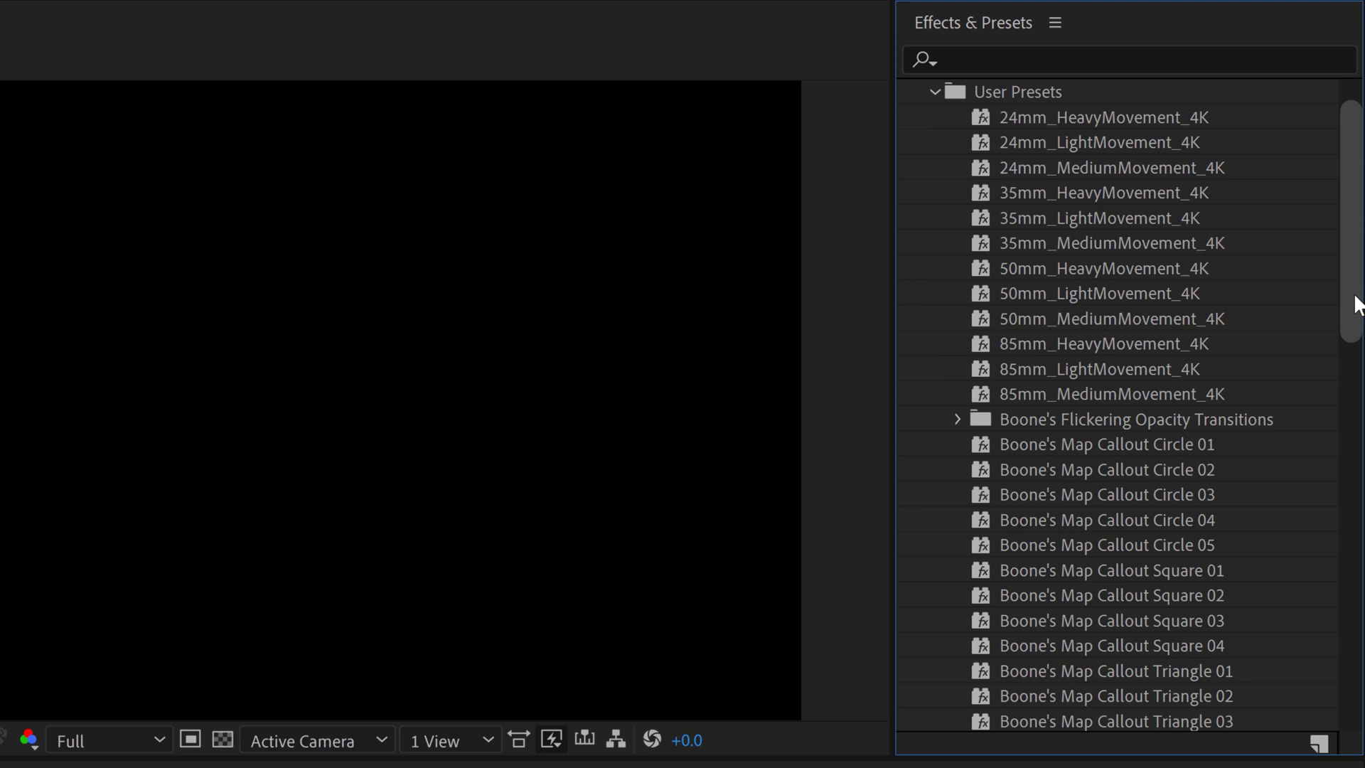
{"action": "left_click_drag", "start_coordinate": [1358, 299], "coordinate": [1353, 368]}
{"action": "left_click", "coordinate": [1149, 303]}
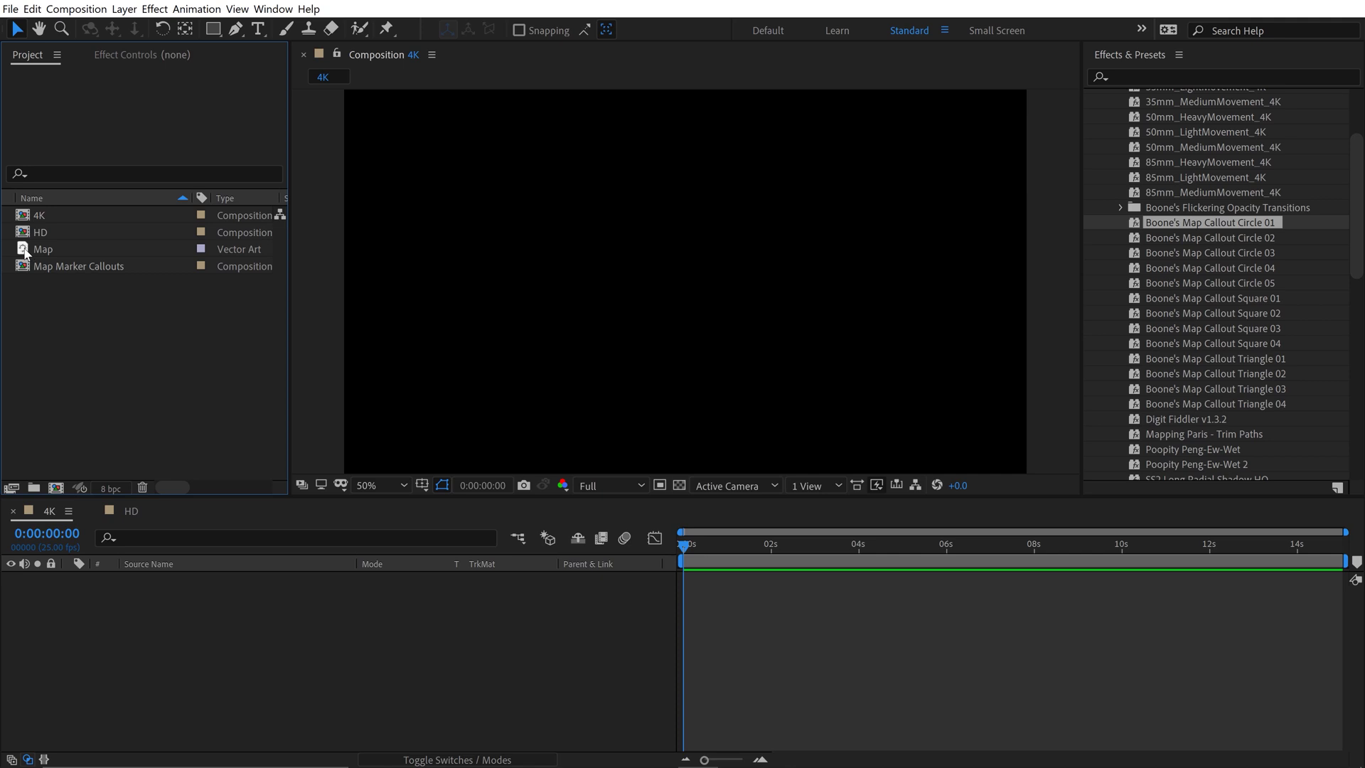
{"action": "left_click_drag", "start_coordinate": [25, 253], "coordinate": [23, 254]}
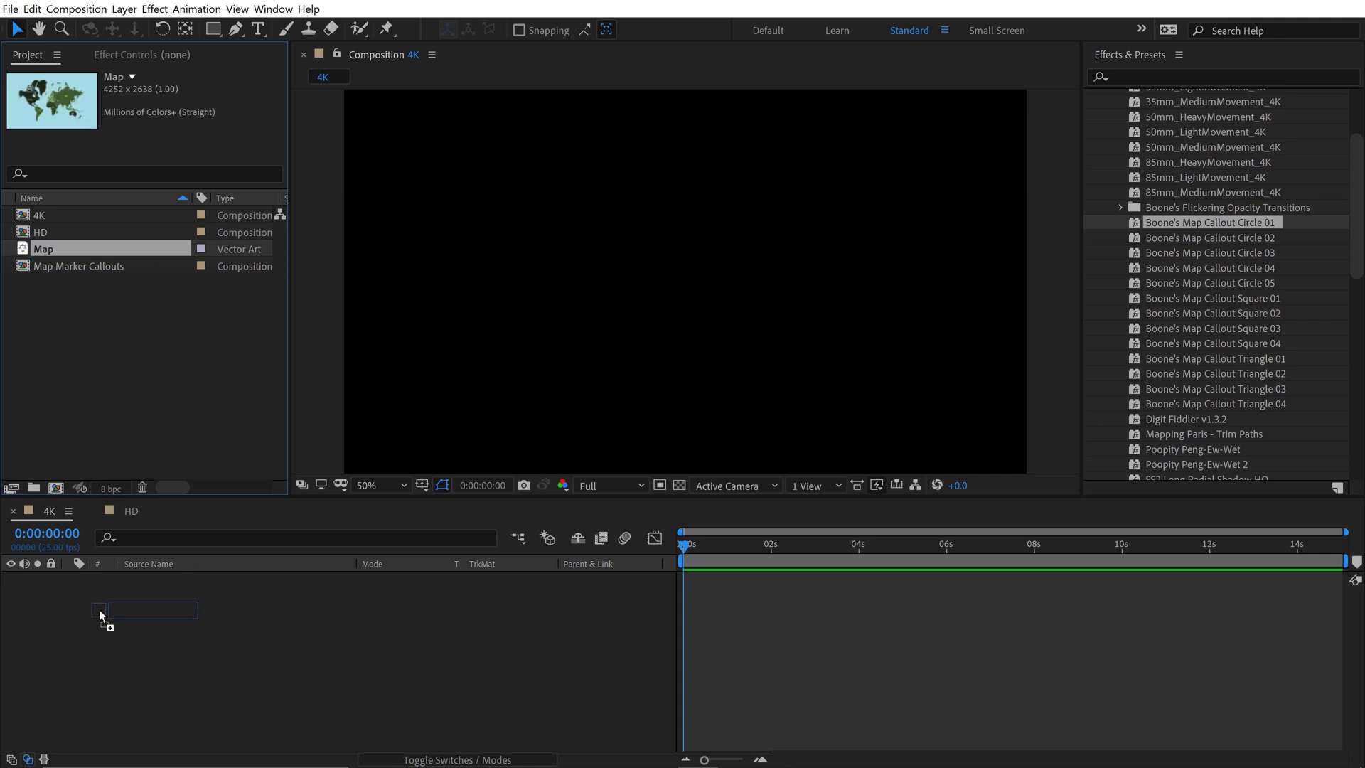
Add the Map artwork to the 4K timeline, zoom to 25%, and apply Transform > Fit to Comp Width.
{"action": "left_click_drag", "start_coordinate": [98, 611], "coordinate": [93, 616]}
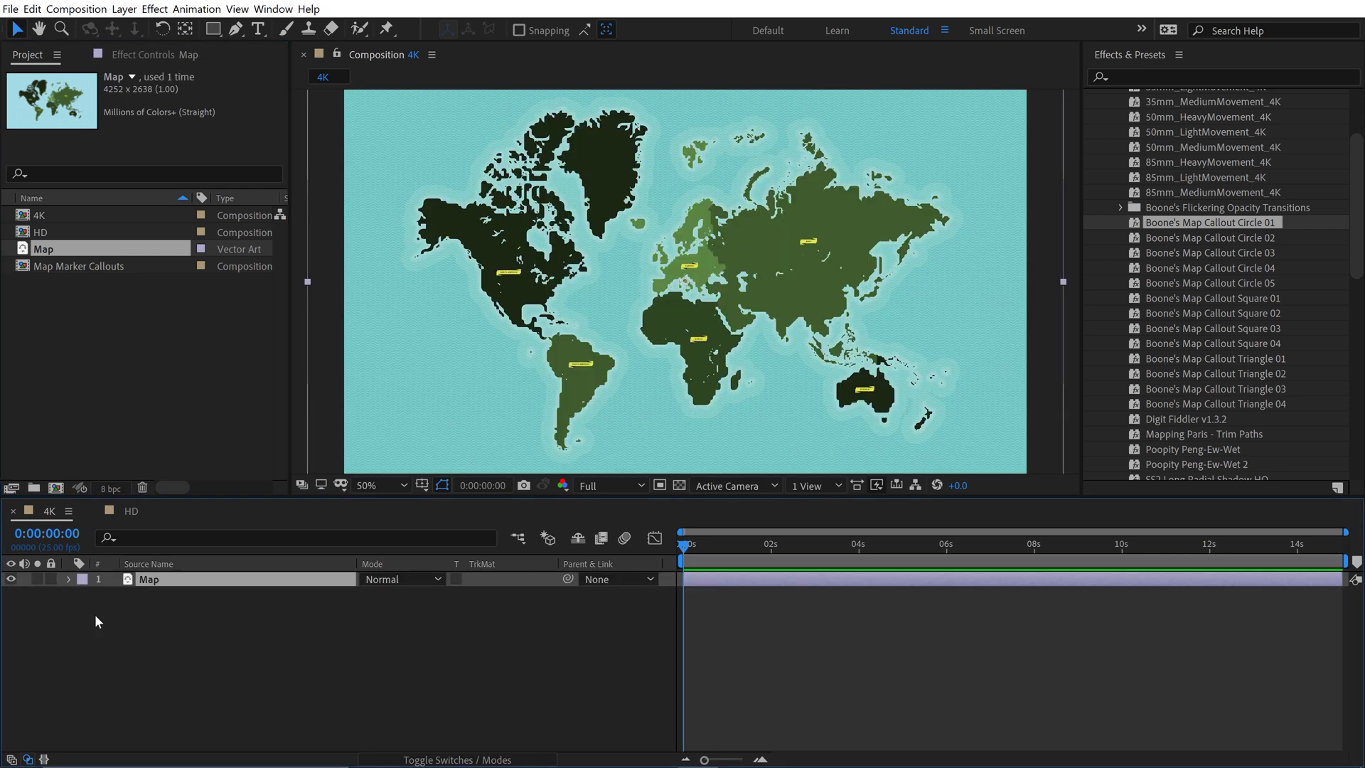
{"action": "key", "text": "comma"}
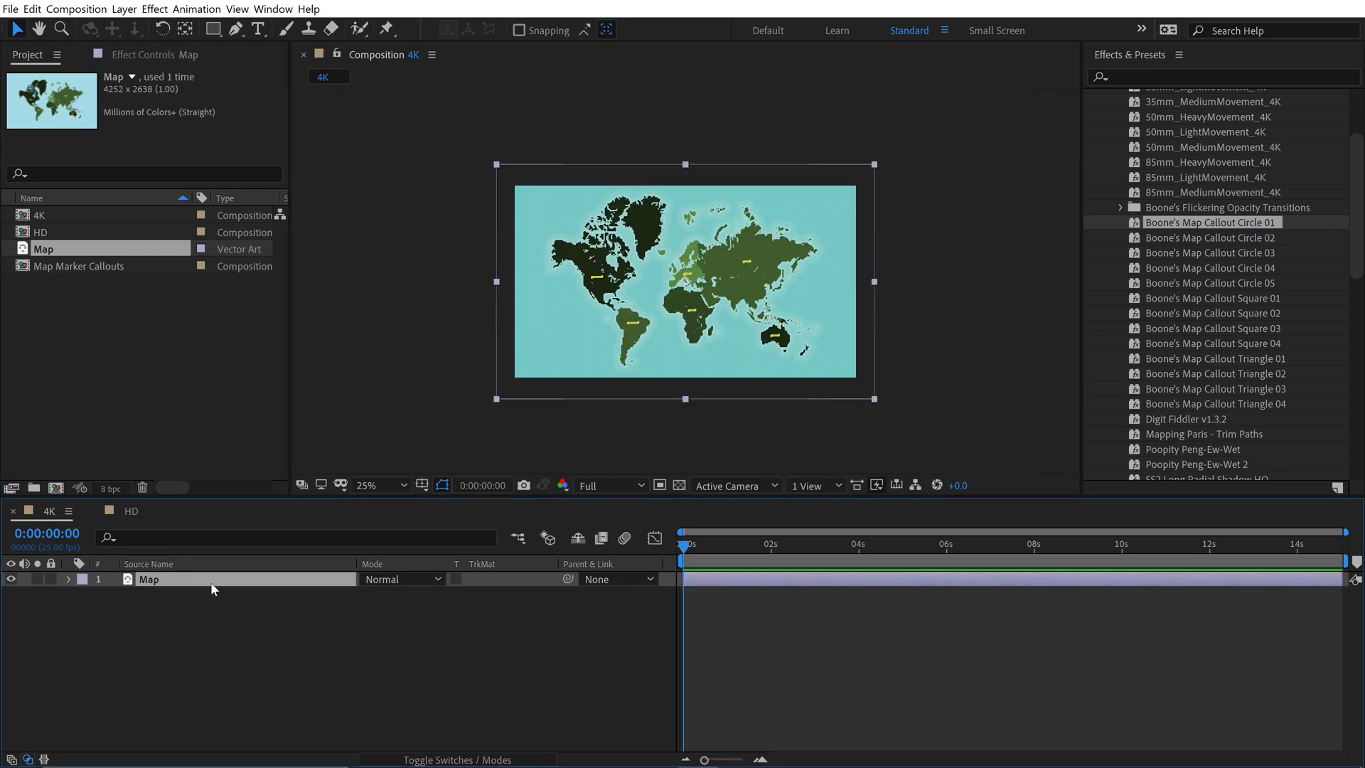
{"action": "right_click", "coordinate": [168, 584]}
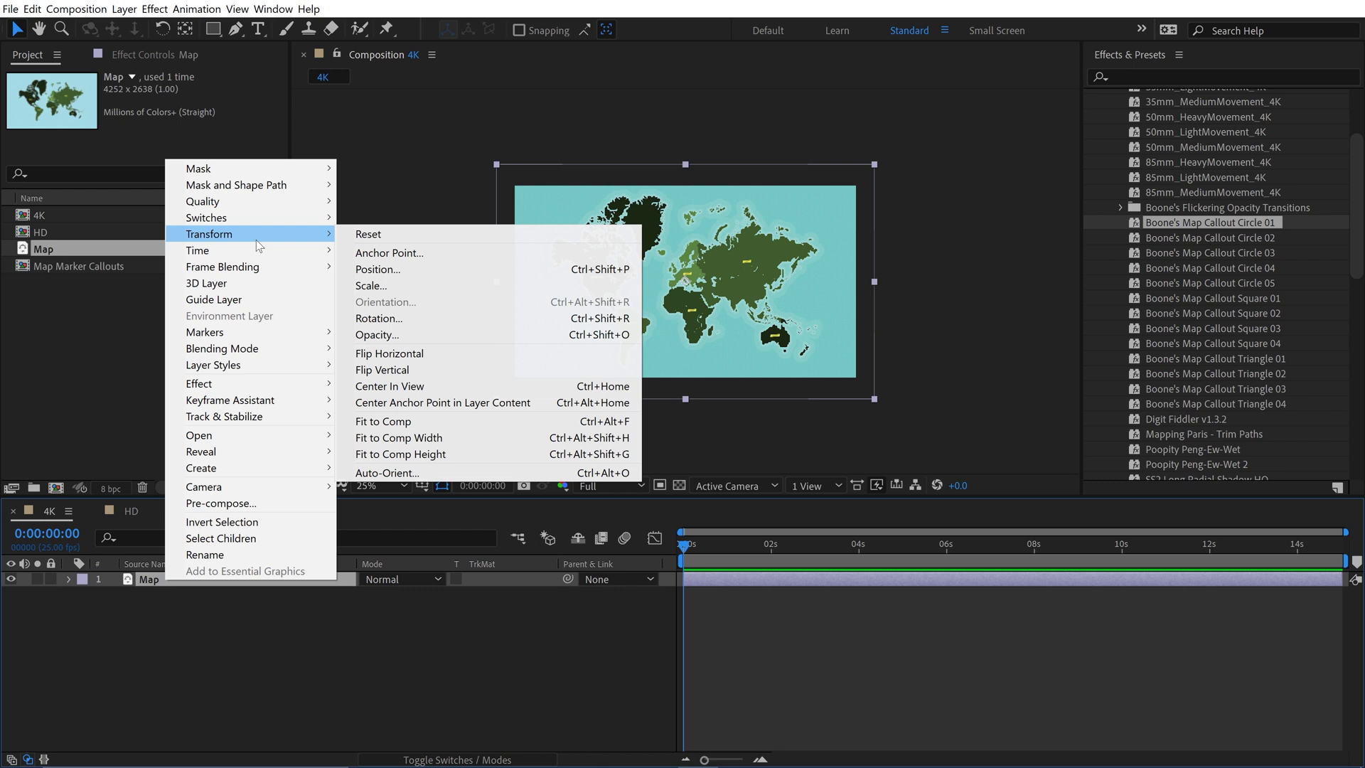
{"action": "left_click", "coordinate": [412, 435]}
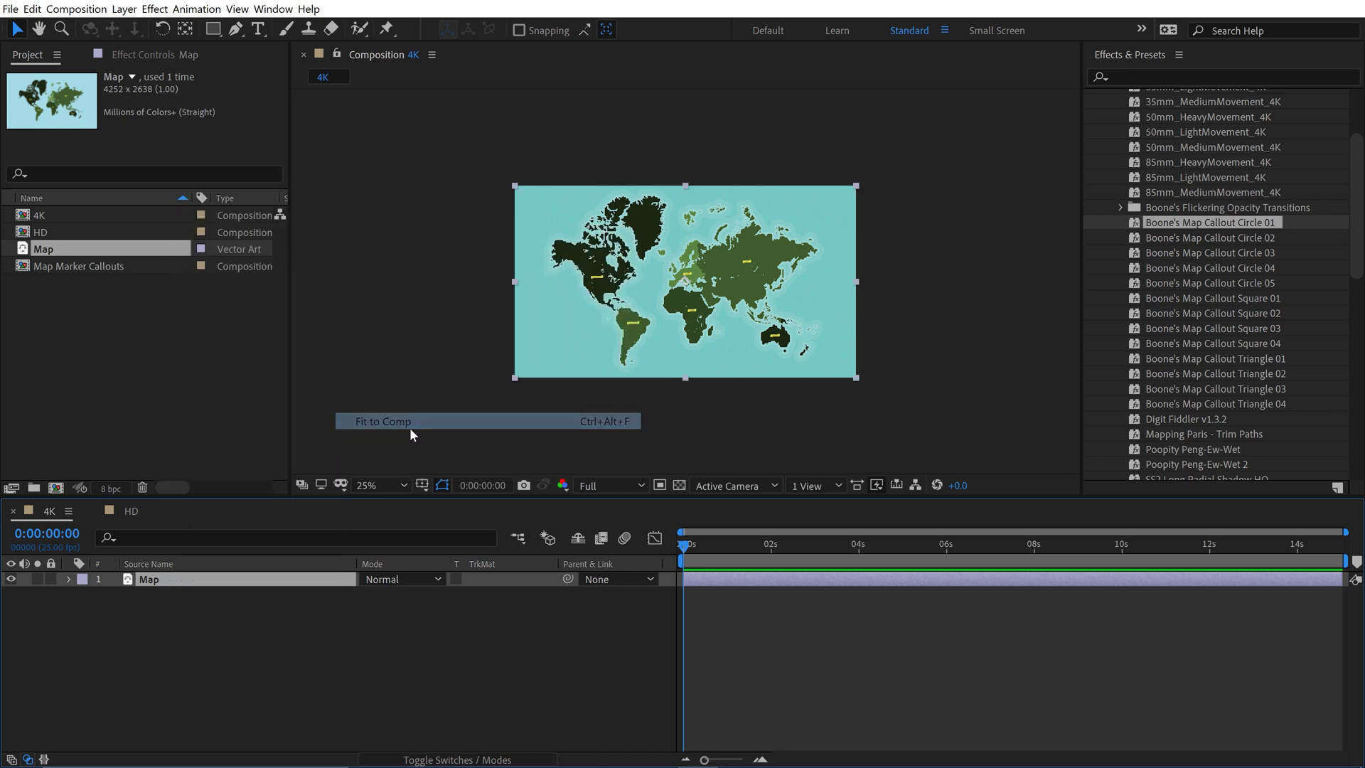
{"action": "left_click", "coordinate": [201, 676]}
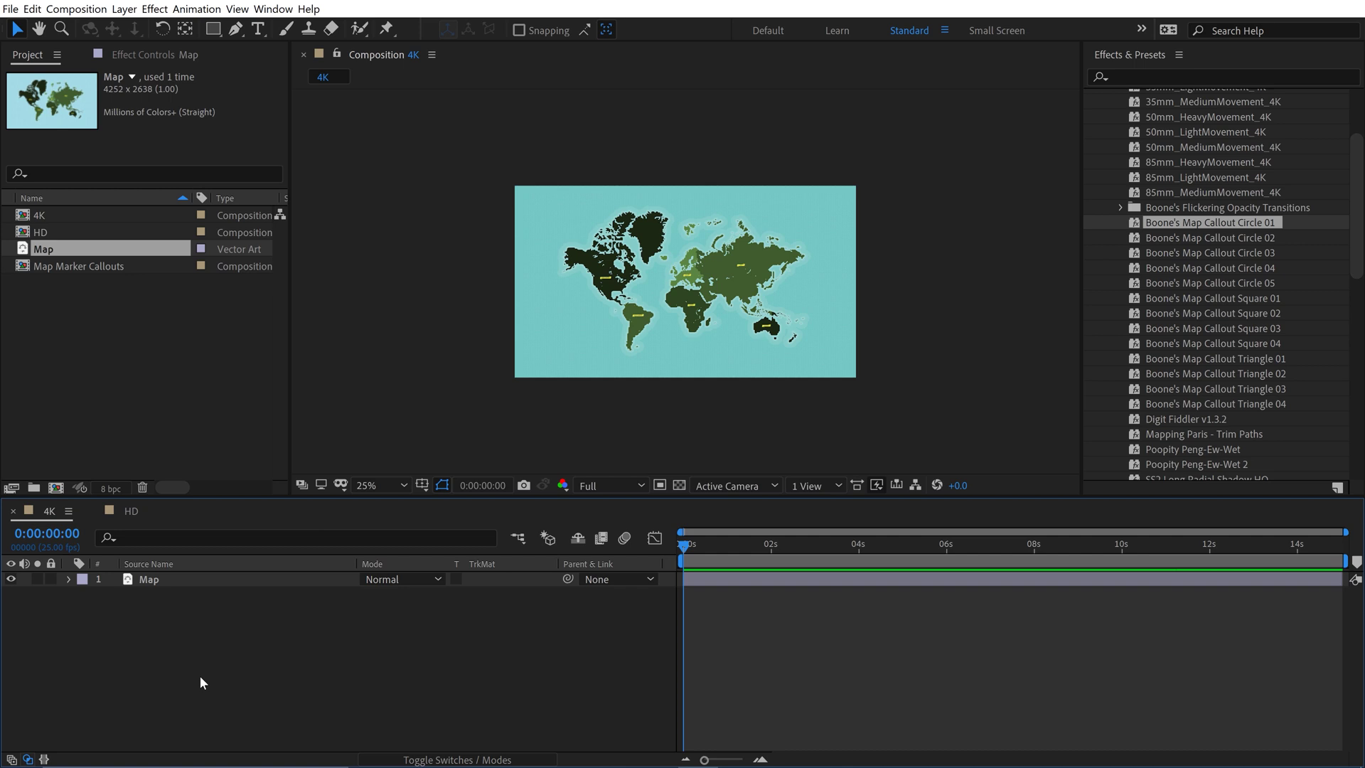
Apply Boone's Map Callout Circle 01, hide the Map layer, and preview the pulsing callout.
{"action": "double_click", "coordinate": [1185, 222]}
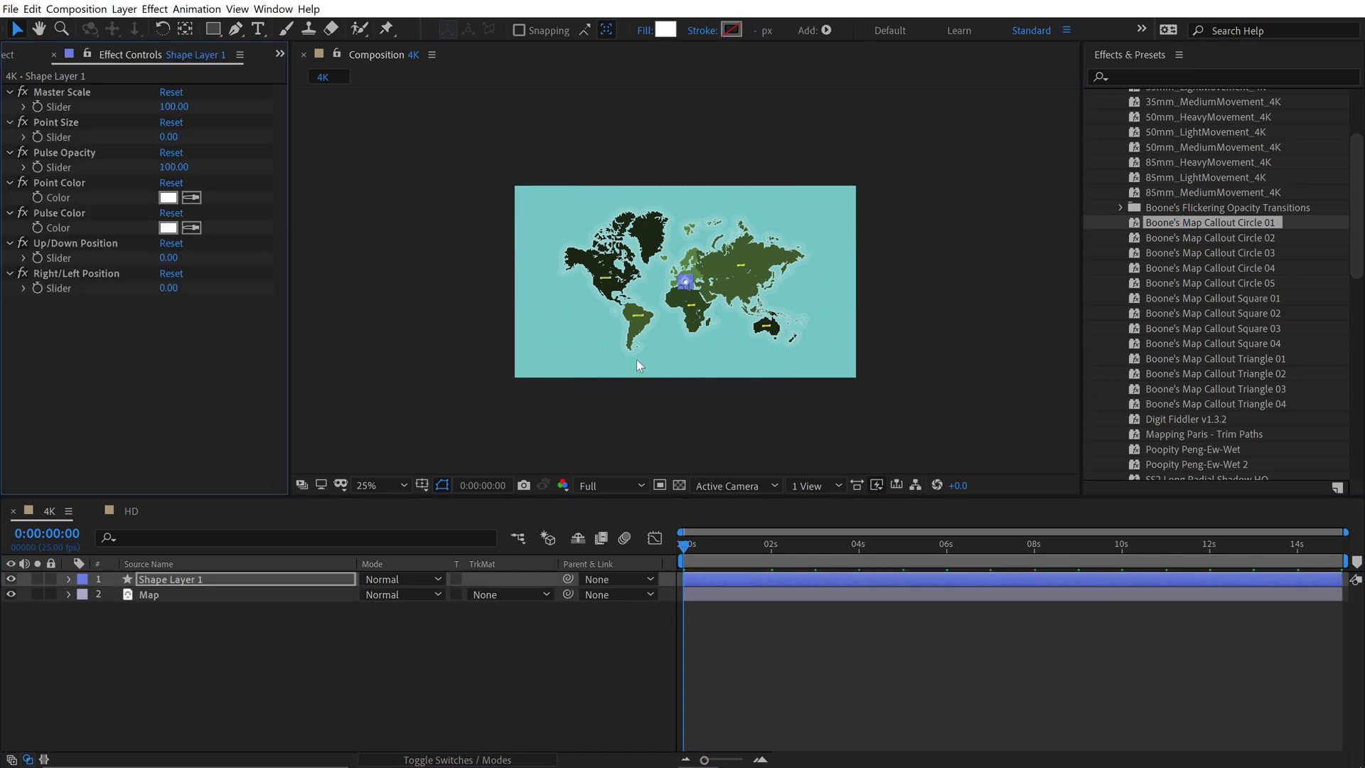
{"action": "left_click", "coordinate": [11, 594]}
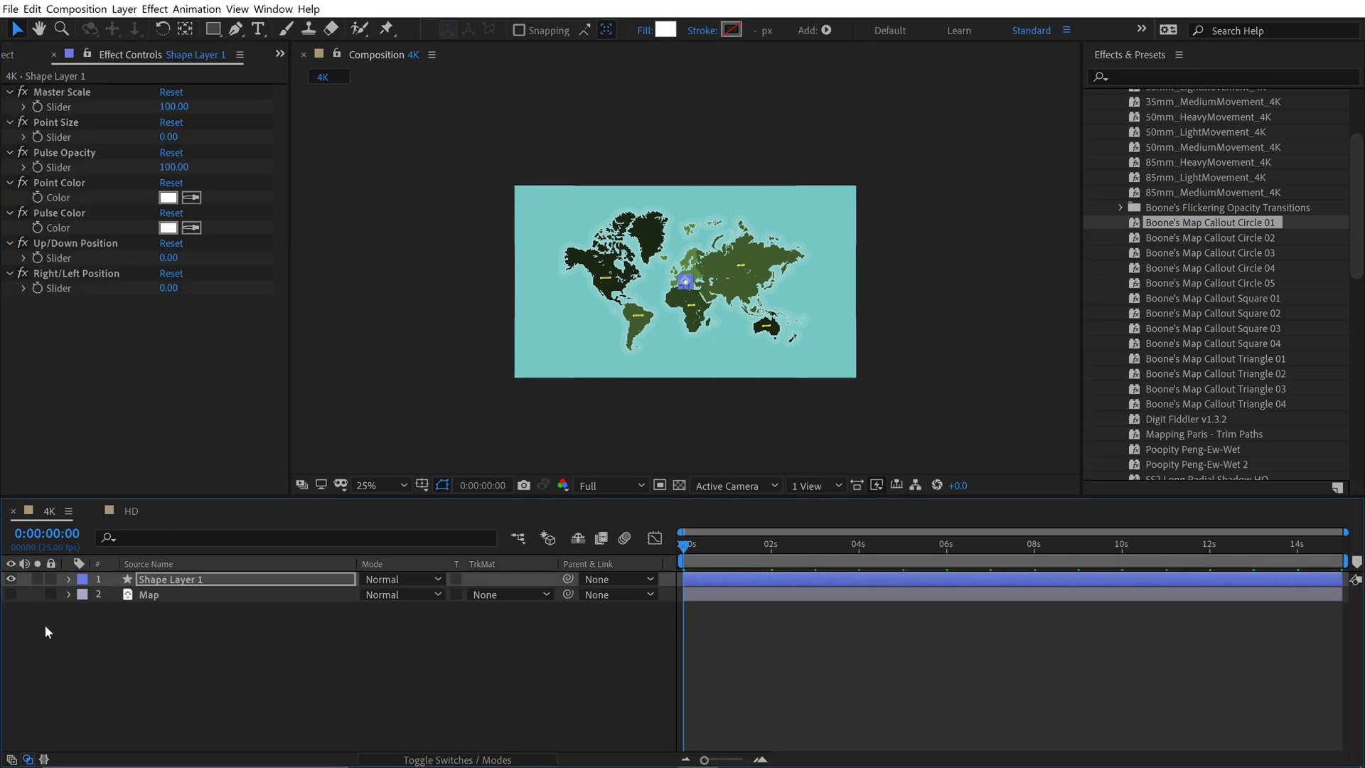
{"action": "left_click", "coordinate": [272, 633]}
{"action": "key", "text": "space"}
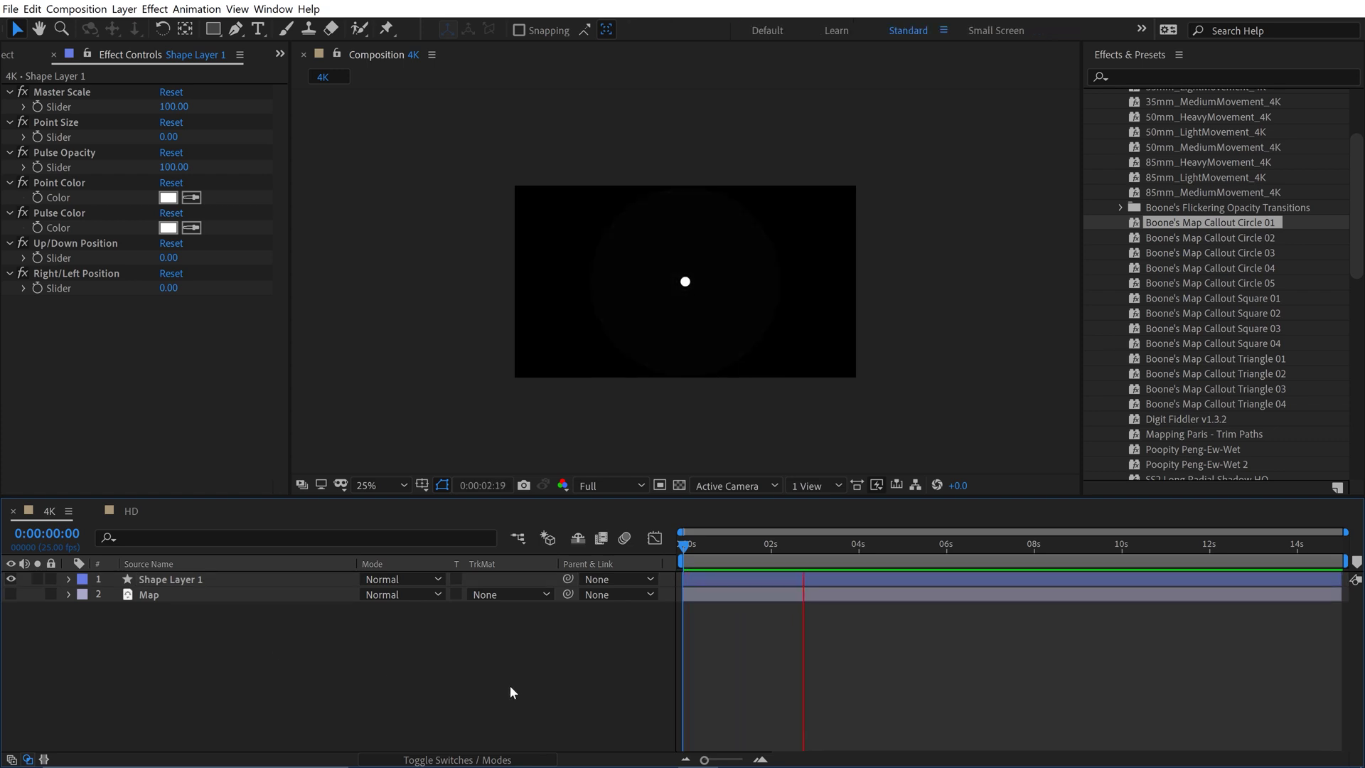
Reveal the callout layer's keyframes with U, select the Opacity and Scale keys, then collapse them.
{"action": "left_click", "coordinate": [181, 582]}
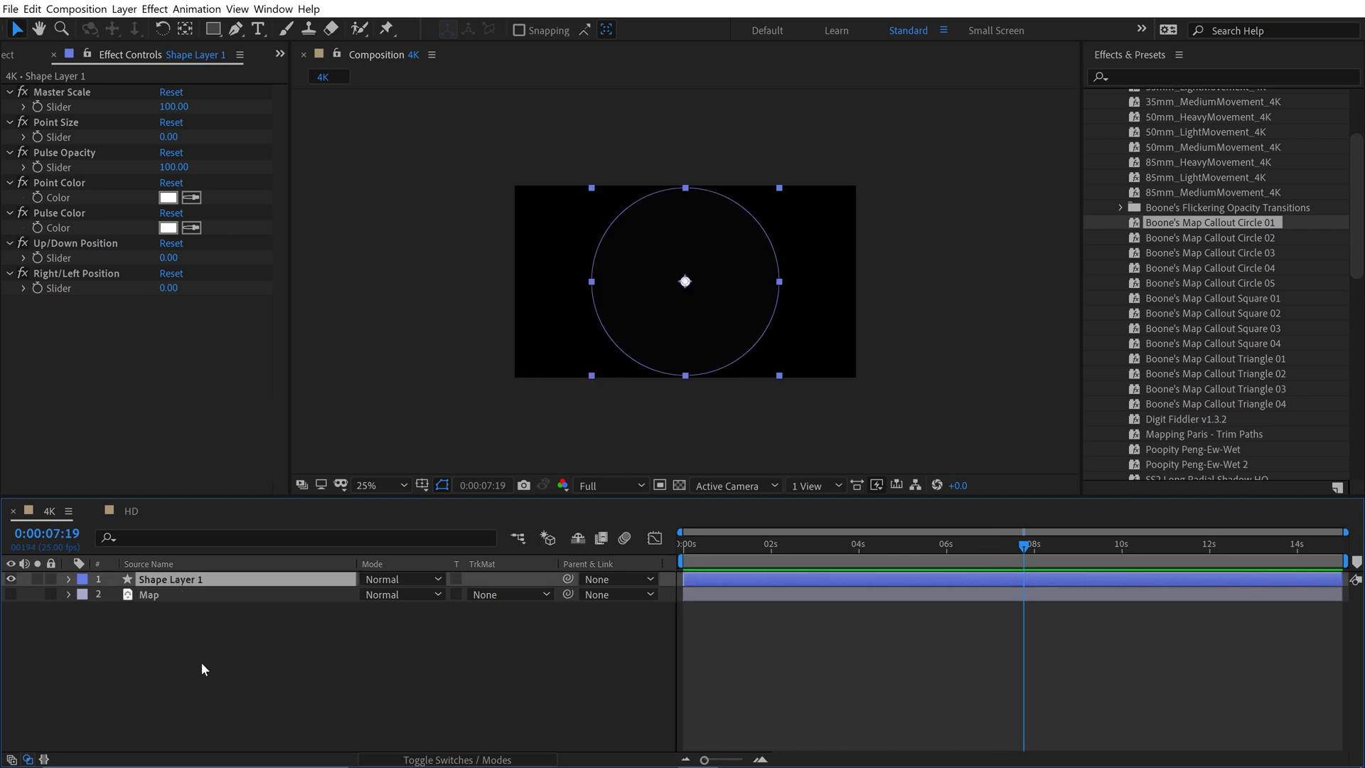
{"action": "key", "text": "u"}
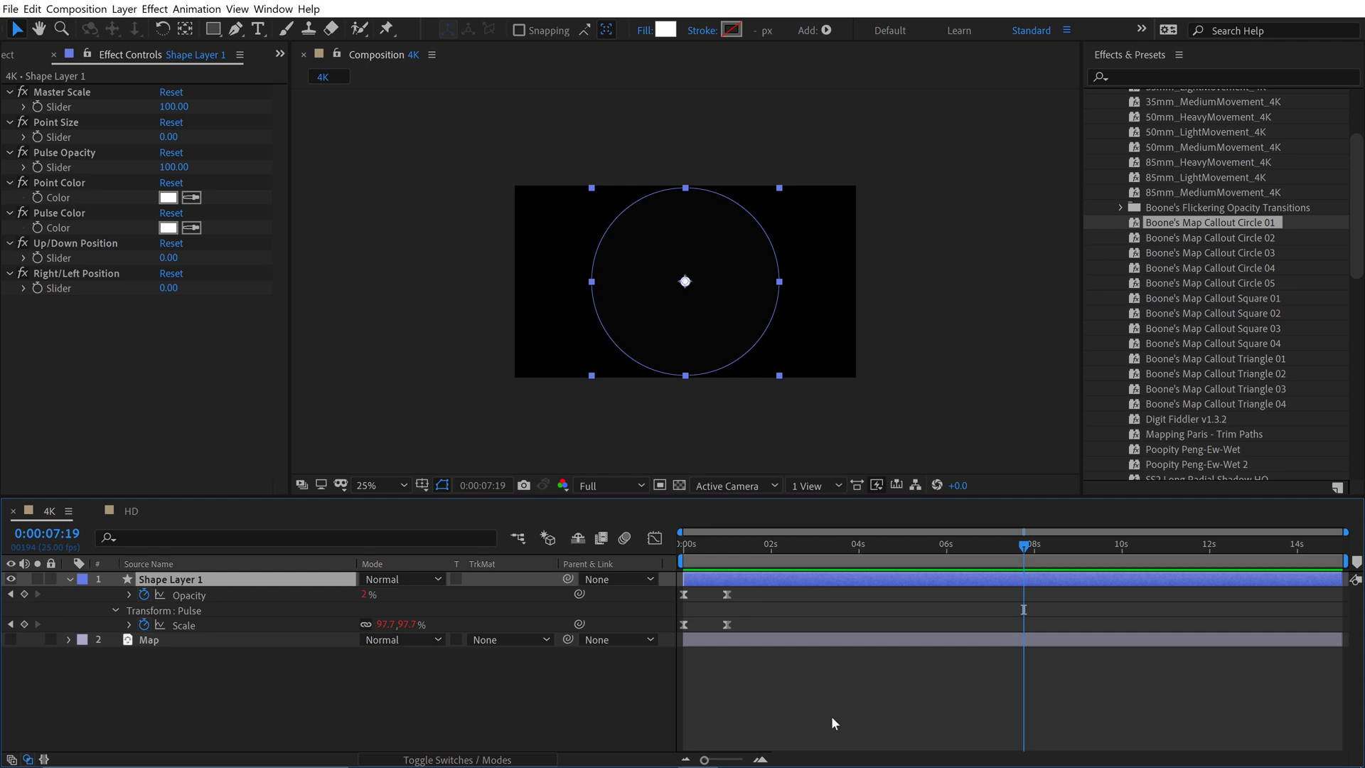
{"action": "left_click_drag", "start_coordinate": [743, 589], "coordinate": [718, 634]}
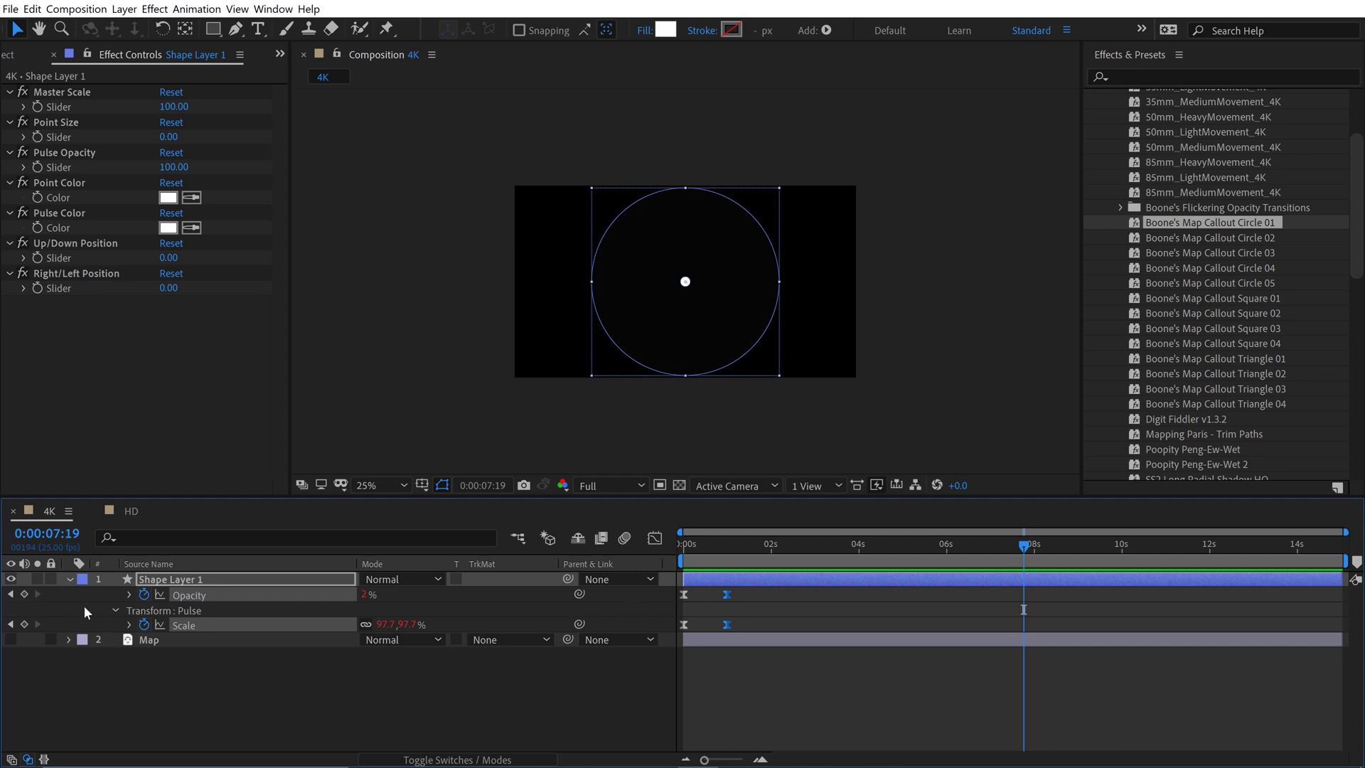
{"action": "key", "text": "u"}
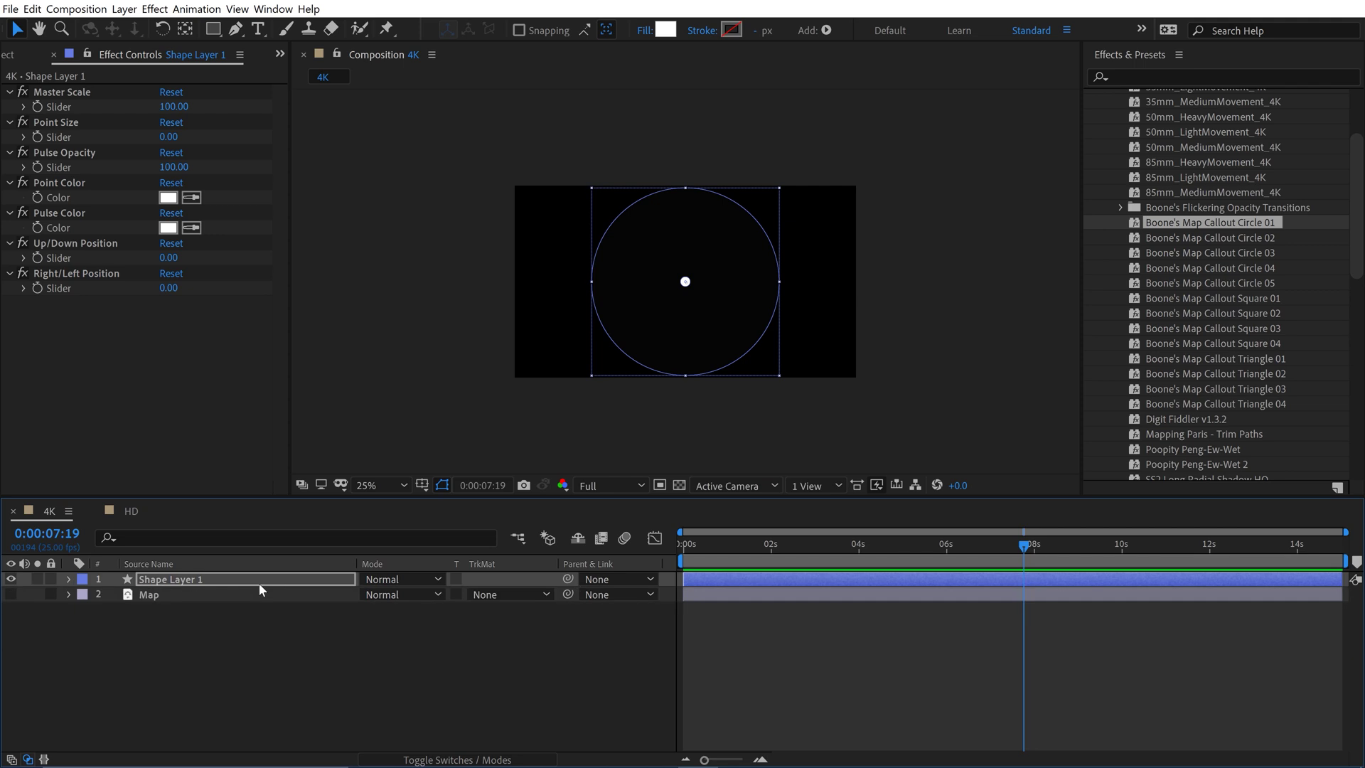
{"action": "left_click", "coordinate": [367, 667]}
Set the marker's Master Scale to 74 and Point Size to 0, and zoom the viewer to 50%.
{"action": "left_click", "coordinate": [168, 576]}
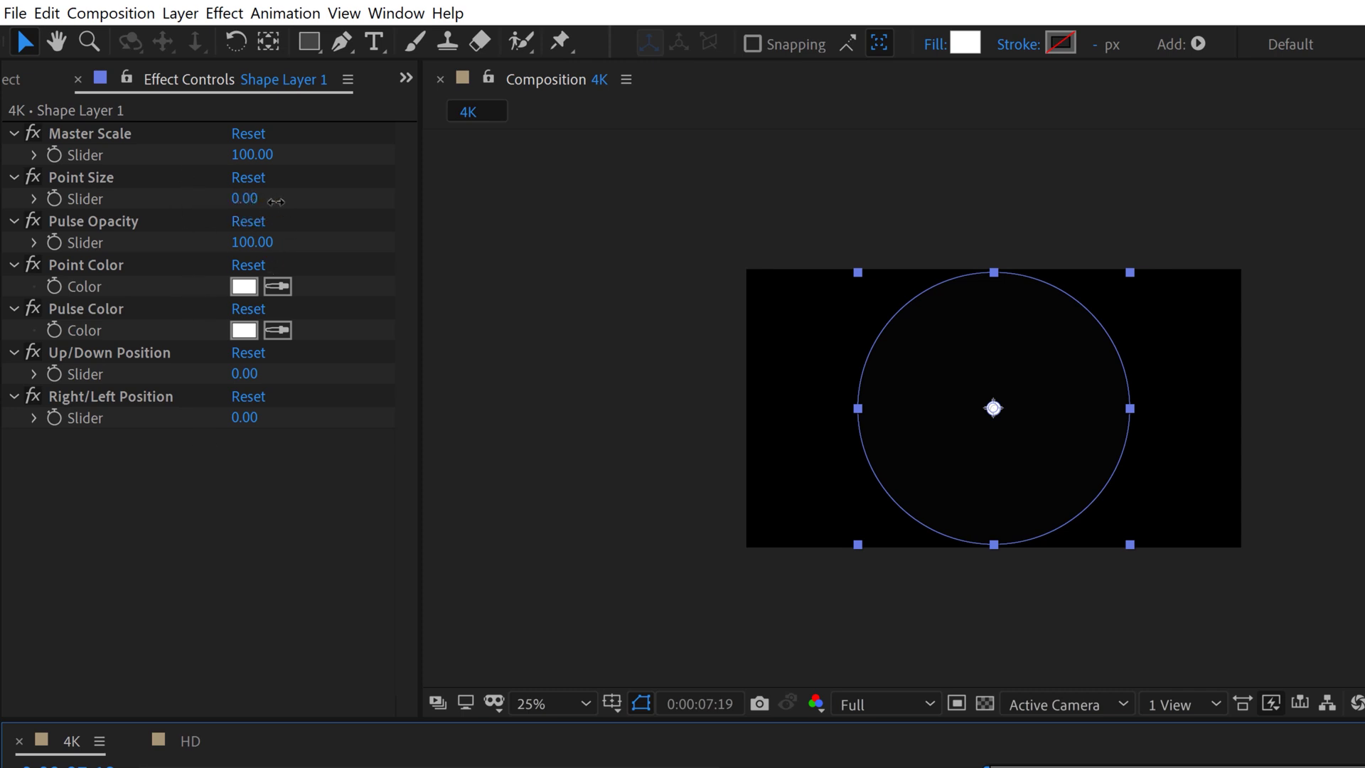
{"action": "left_click_drag", "start_coordinate": [276, 202], "coordinate": [589, 192]}
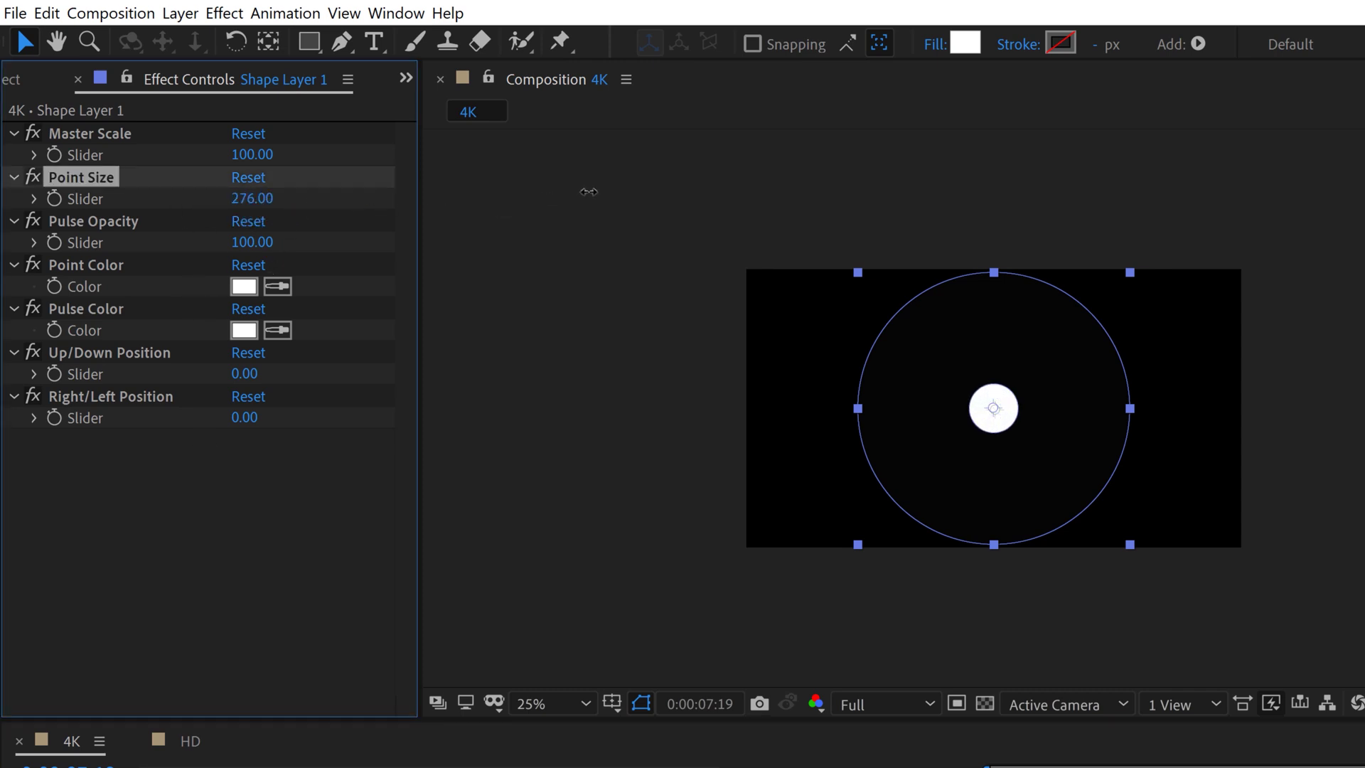
{"action": "left_click", "coordinate": [633, 697]}
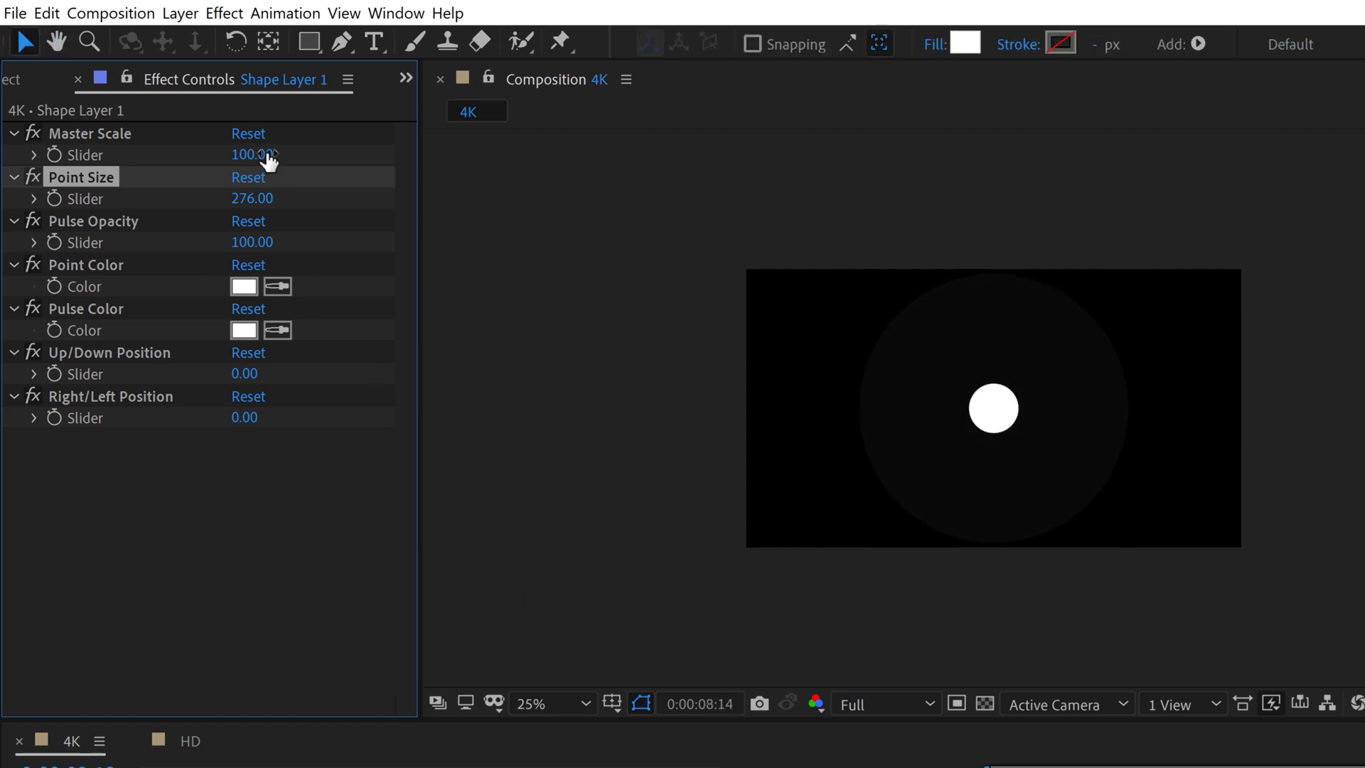
{"action": "left_click_drag", "start_coordinate": [268, 158], "coordinate": [260, 226]}
{"action": "left_click", "coordinate": [253, 199]}
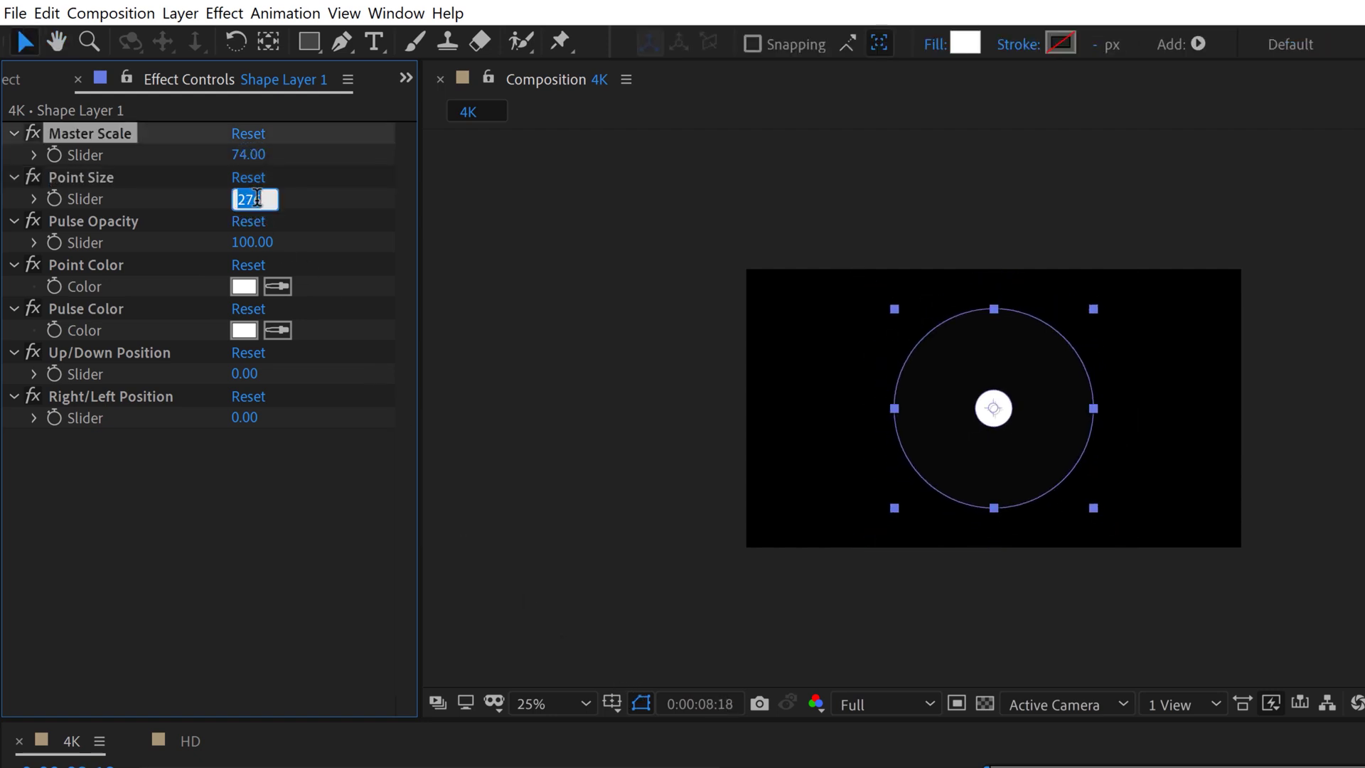
{"action": "type", "text": "0"}
{"action": "key", "text": "Return"}
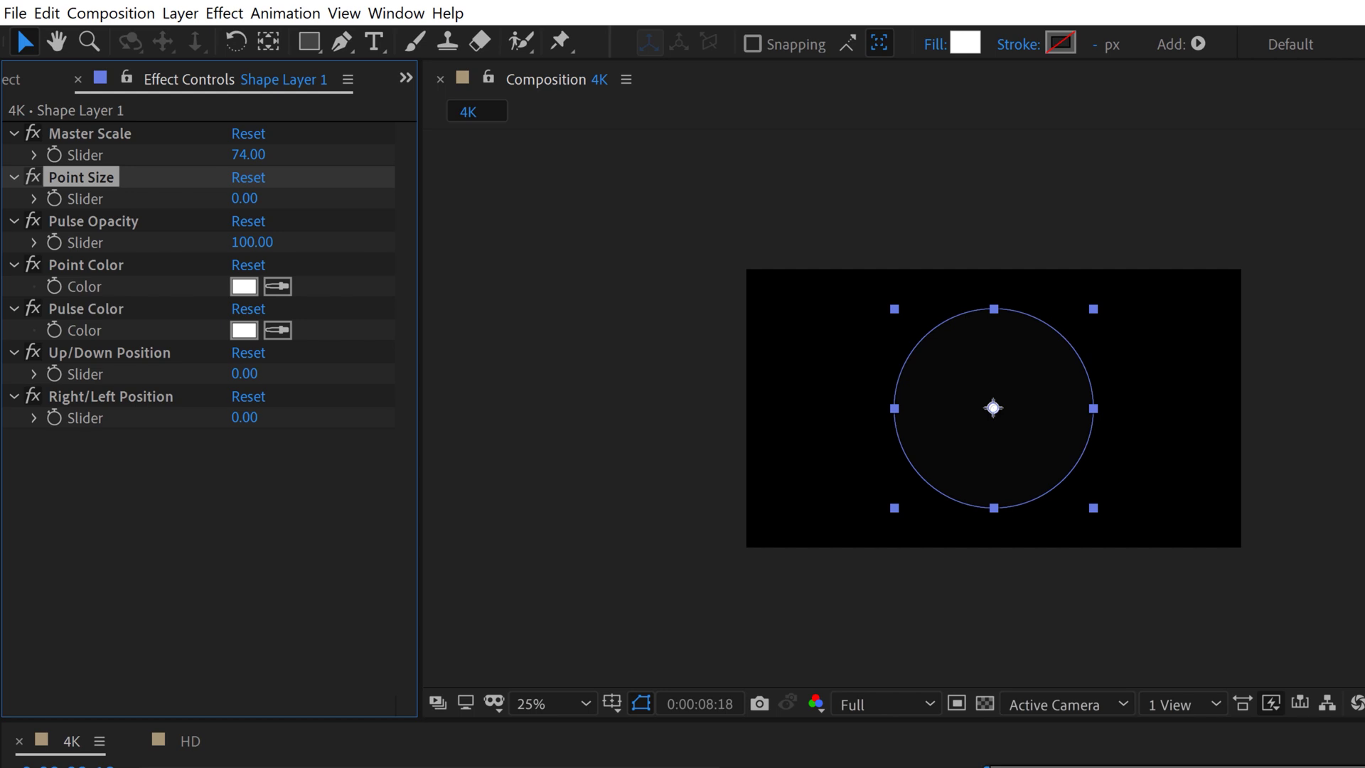
{"action": "key", "text": "period"}
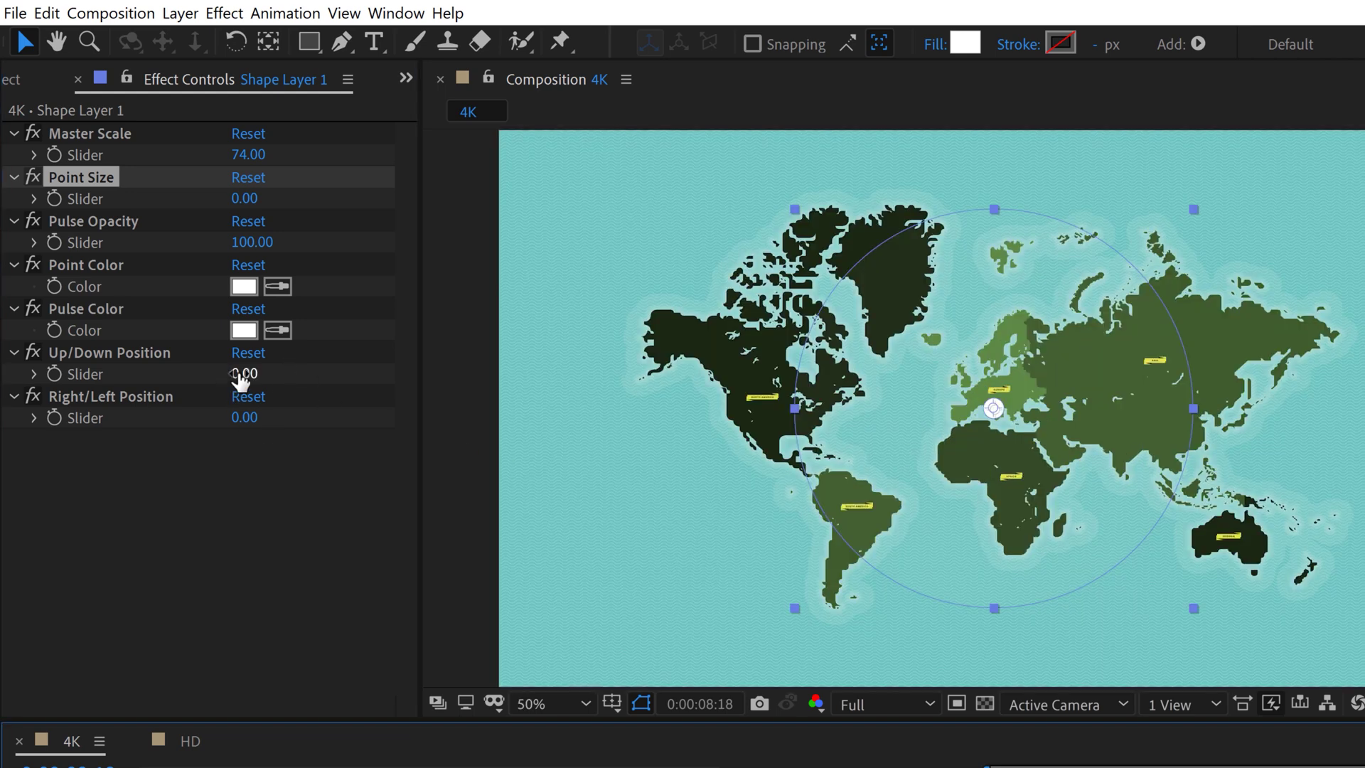
Move the marker to Up/Down -152, Right/Left 406, with Master Scale 28 and Point Size -44.
{"action": "left_click_drag", "start_coordinate": [242, 380], "coordinate": [3, 375]}
{"action": "left_click_drag", "start_coordinate": [253, 417], "coordinate": [772, 416]}
{"action": "left_click_drag", "start_coordinate": [245, 155], "coordinate": [209, 166]}
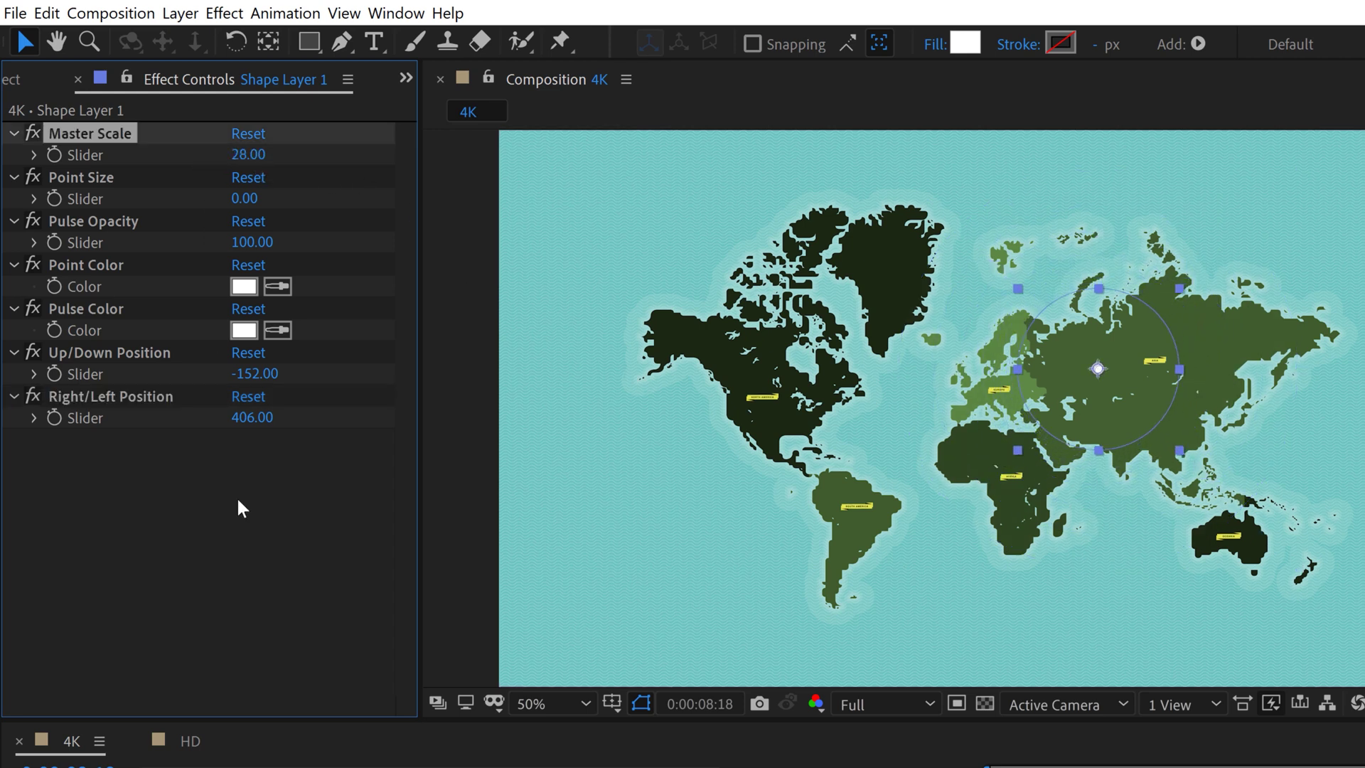
{"action": "key", "text": "F2"}
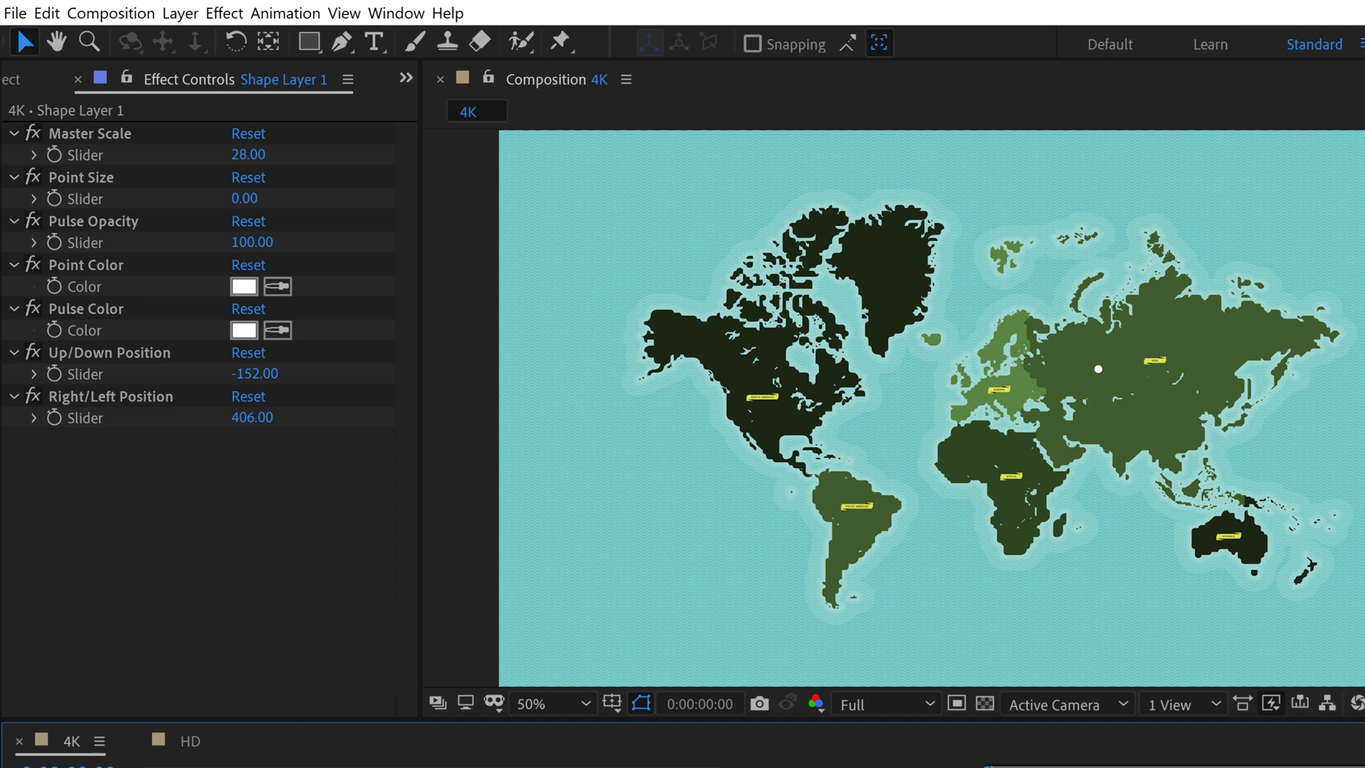
{"action": "key", "text": "space"}
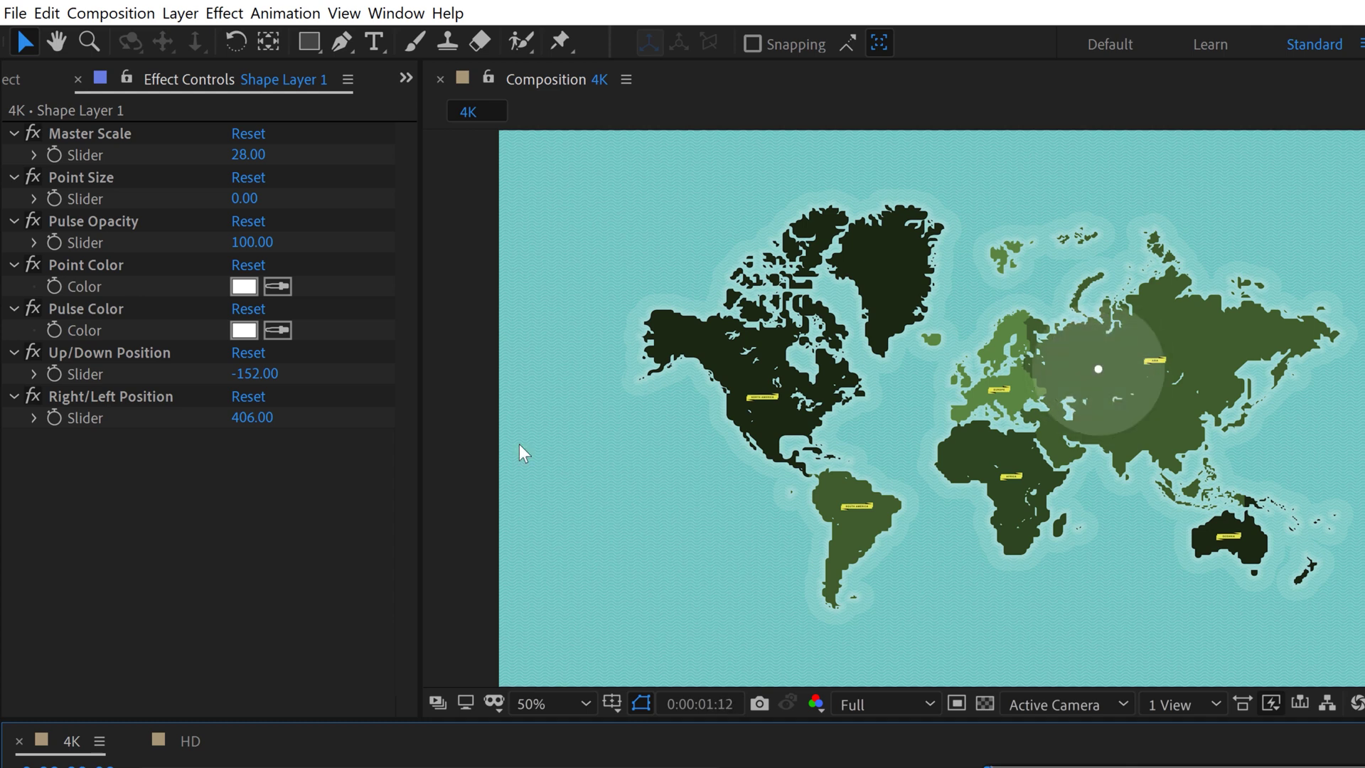
{"action": "left_click", "coordinate": [248, 155]}
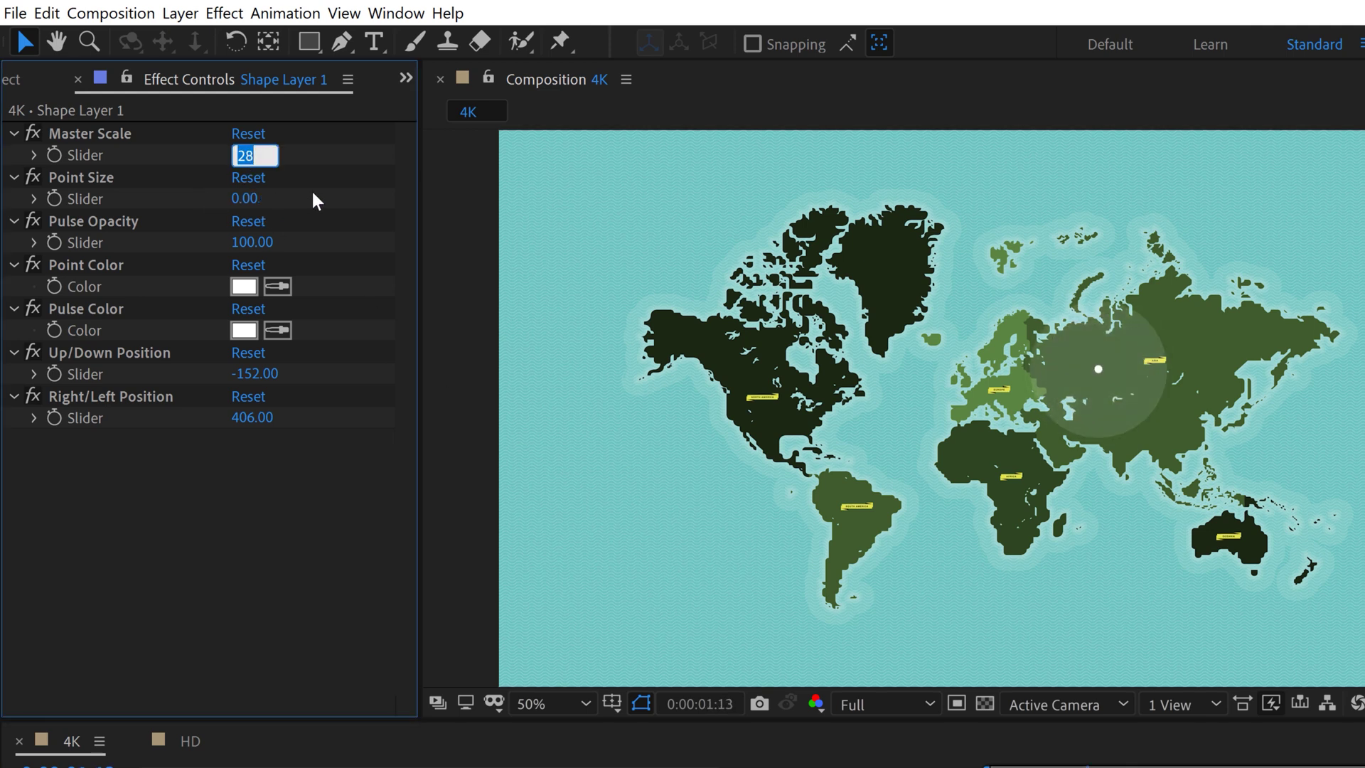
{"action": "left_click_drag", "start_coordinate": [248, 198], "coordinate": [239, 199]}
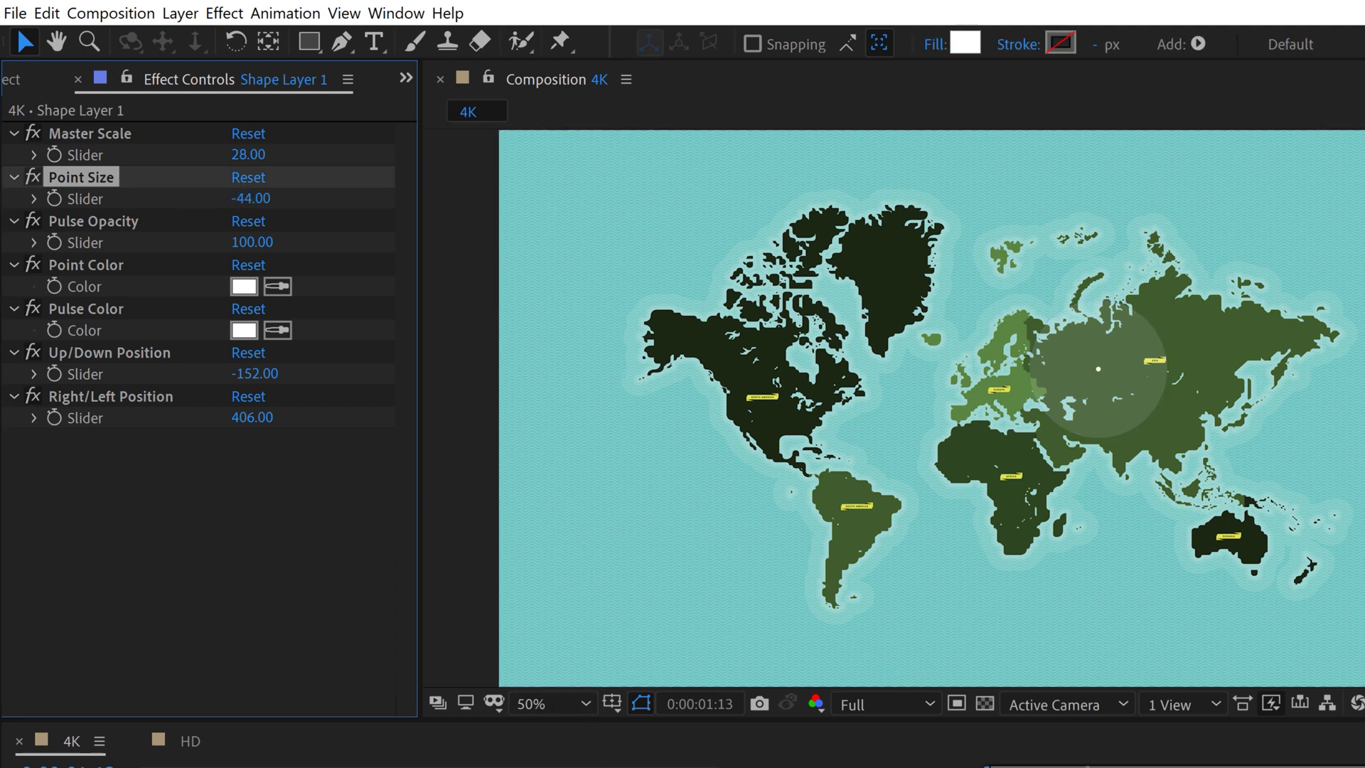
{"action": "key", "text": "ctrl+shift+a"}
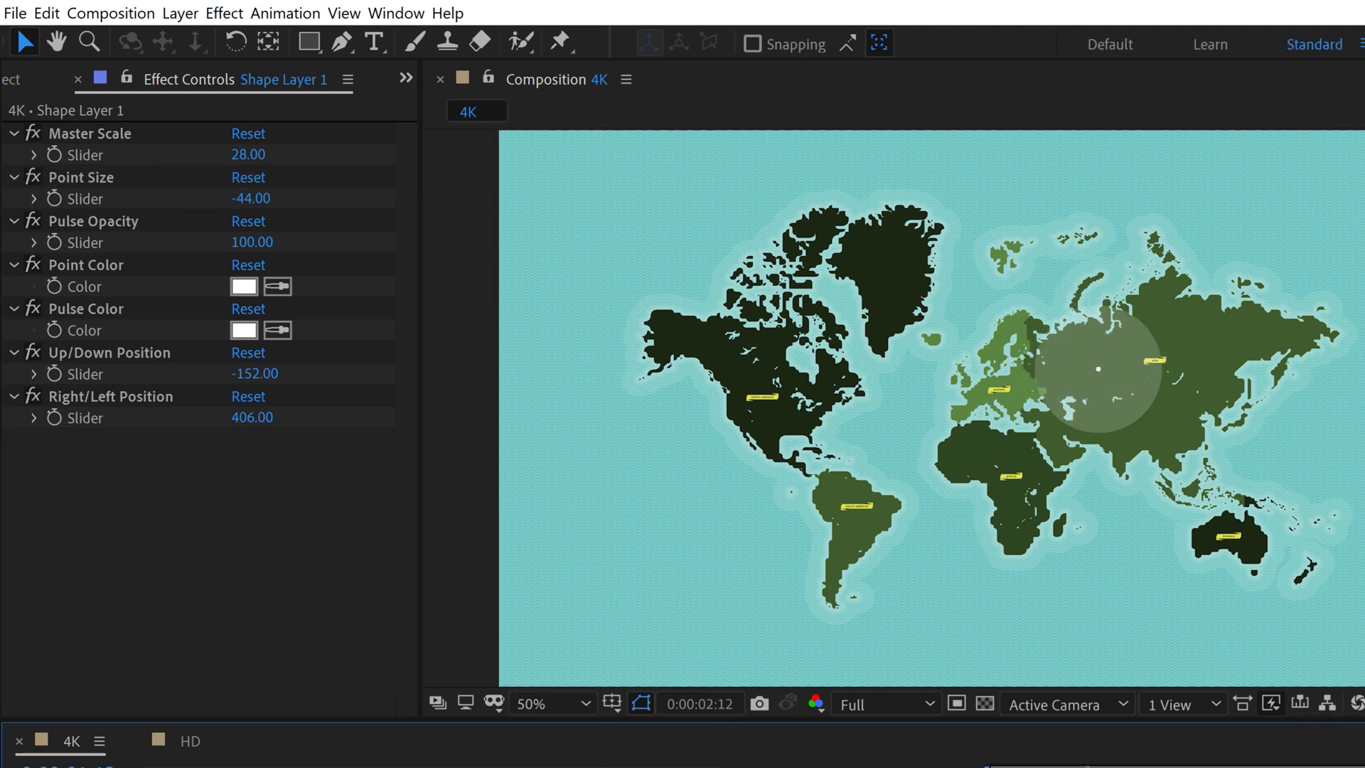
In the HD comp, add the Map artwork from the Project panel and apply Transform > Fit to Comp.
{"action": "left_click", "coordinate": [186, 740]}
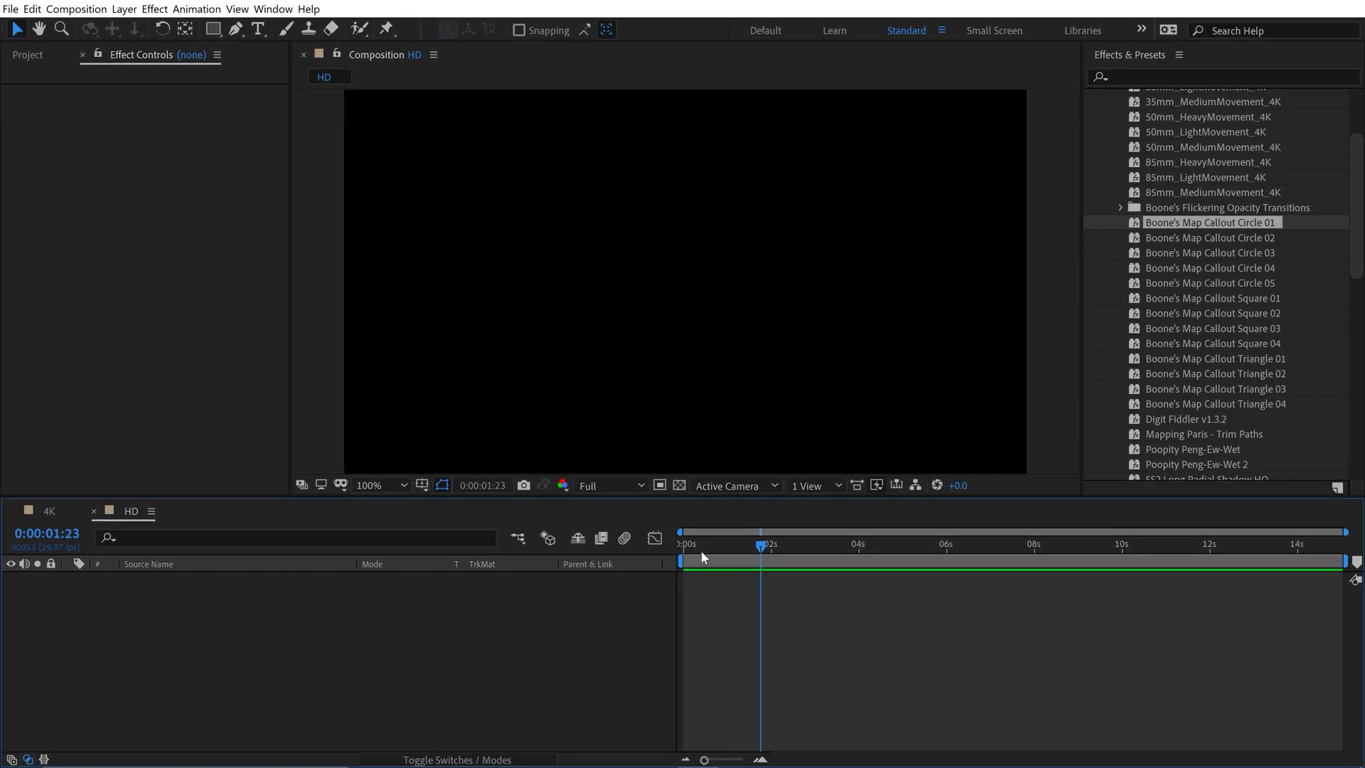
{"action": "key", "text": "Home"}
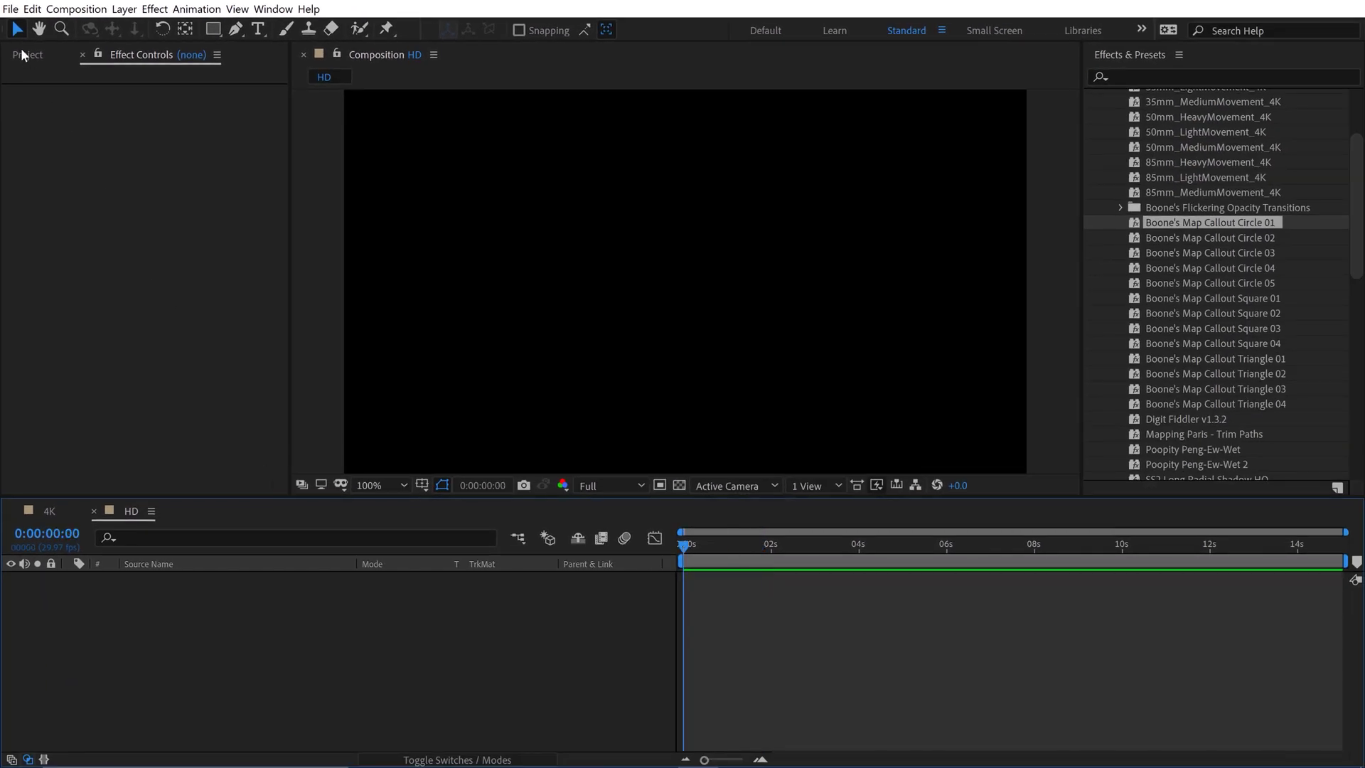
{"action": "left_click", "coordinate": [27, 55]}
{"action": "left_click", "coordinate": [79, 267]}
{"action": "left_click_drag", "start_coordinate": [75, 249], "coordinate": [151, 602]}
{"action": "right_click", "coordinate": [153, 581]}
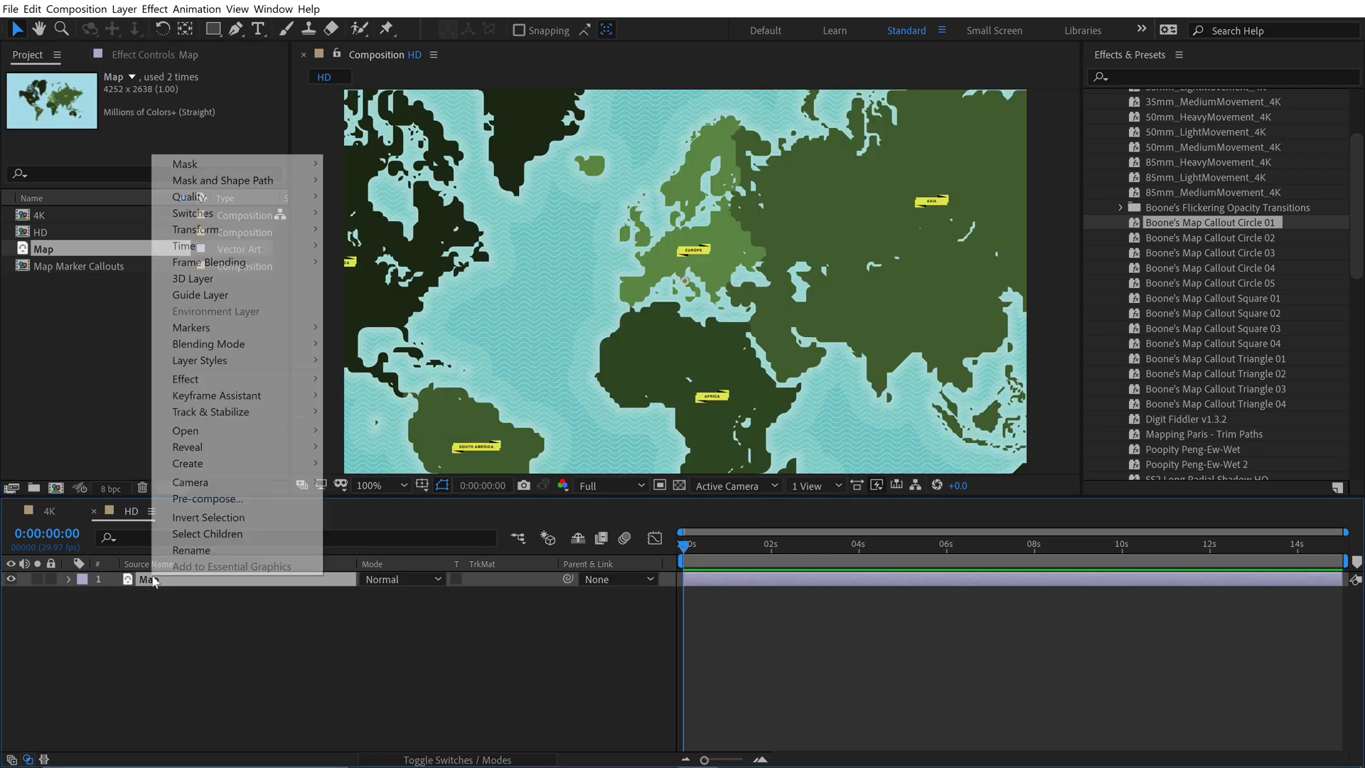
{"action": "mouse_move", "coordinate": [285, 229]}
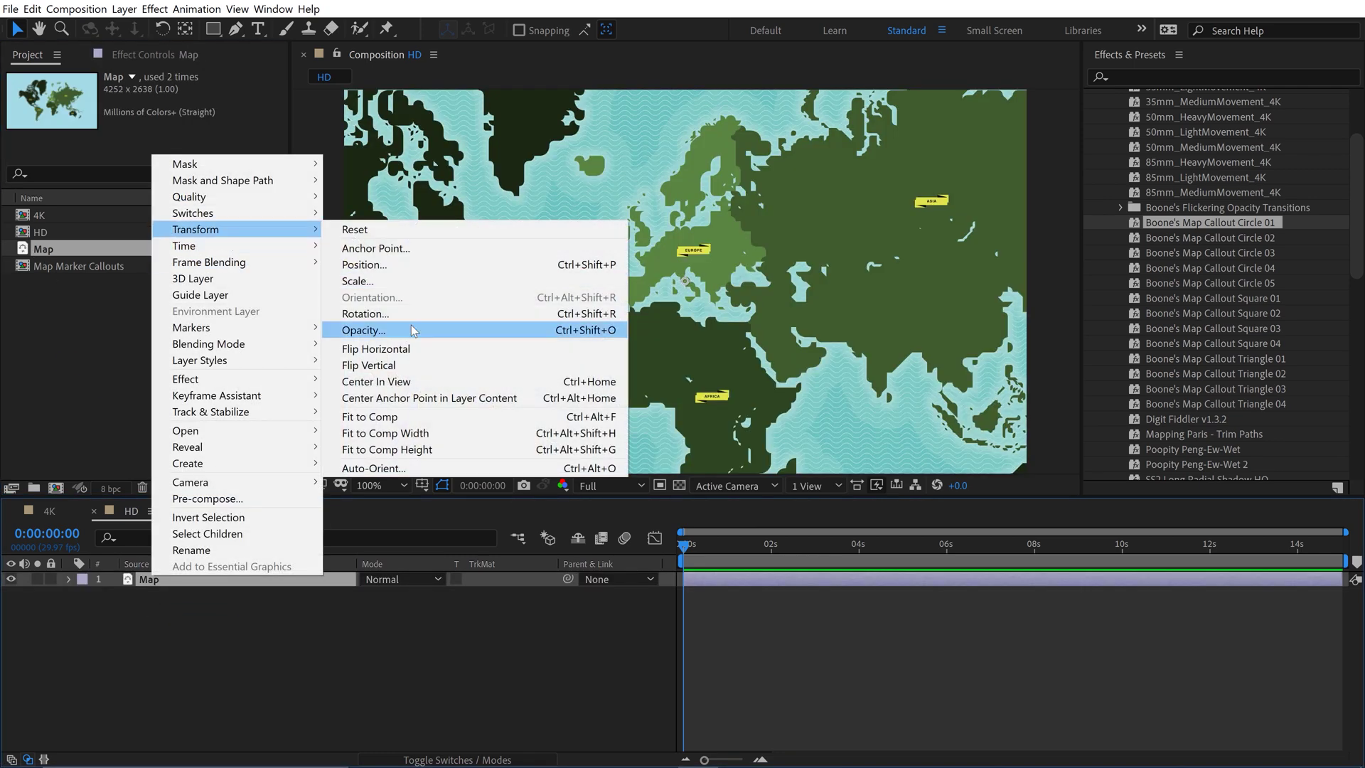
{"action": "left_click", "coordinate": [390, 416]}
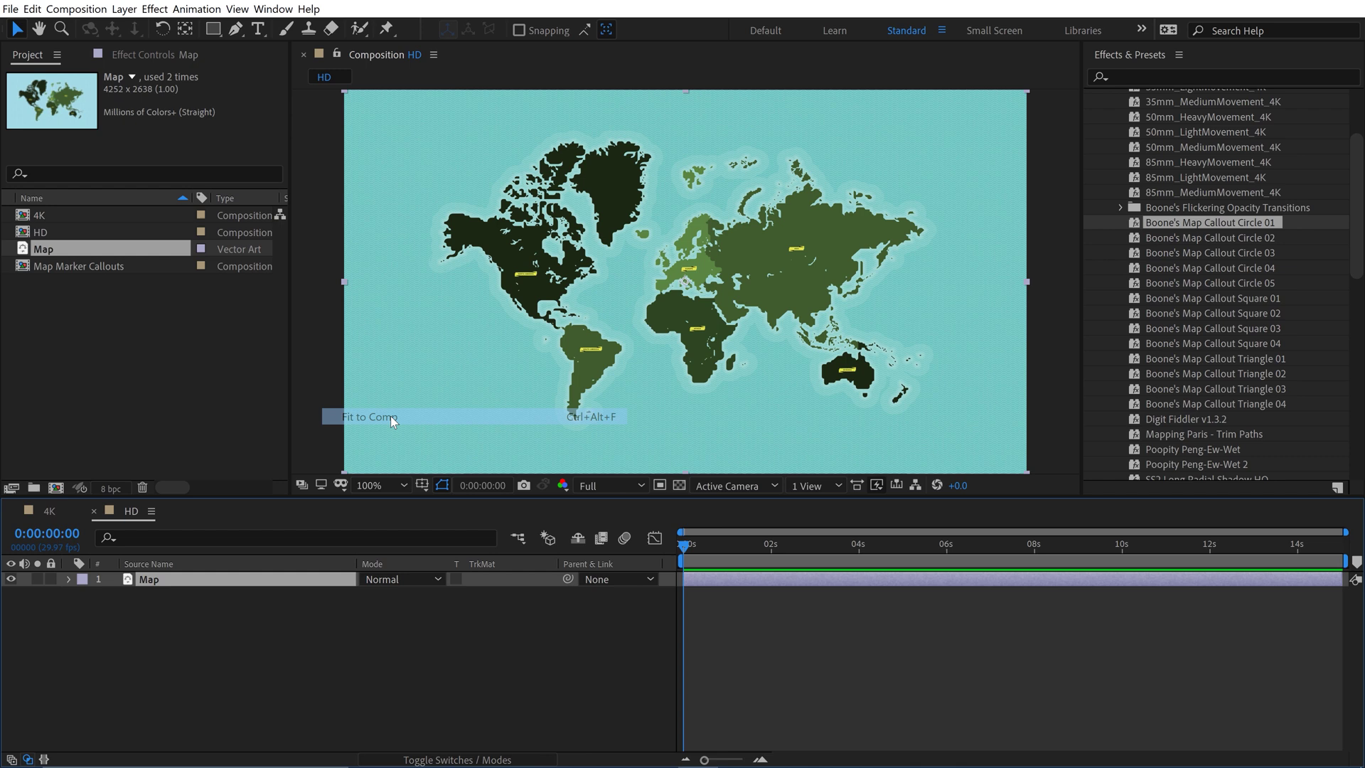
Apply Boone's Map Callout Circle 01 to the HD comp, hide Map, and preview the pulse at 50% zoom.
{"action": "left_click", "coordinate": [366, 680]}
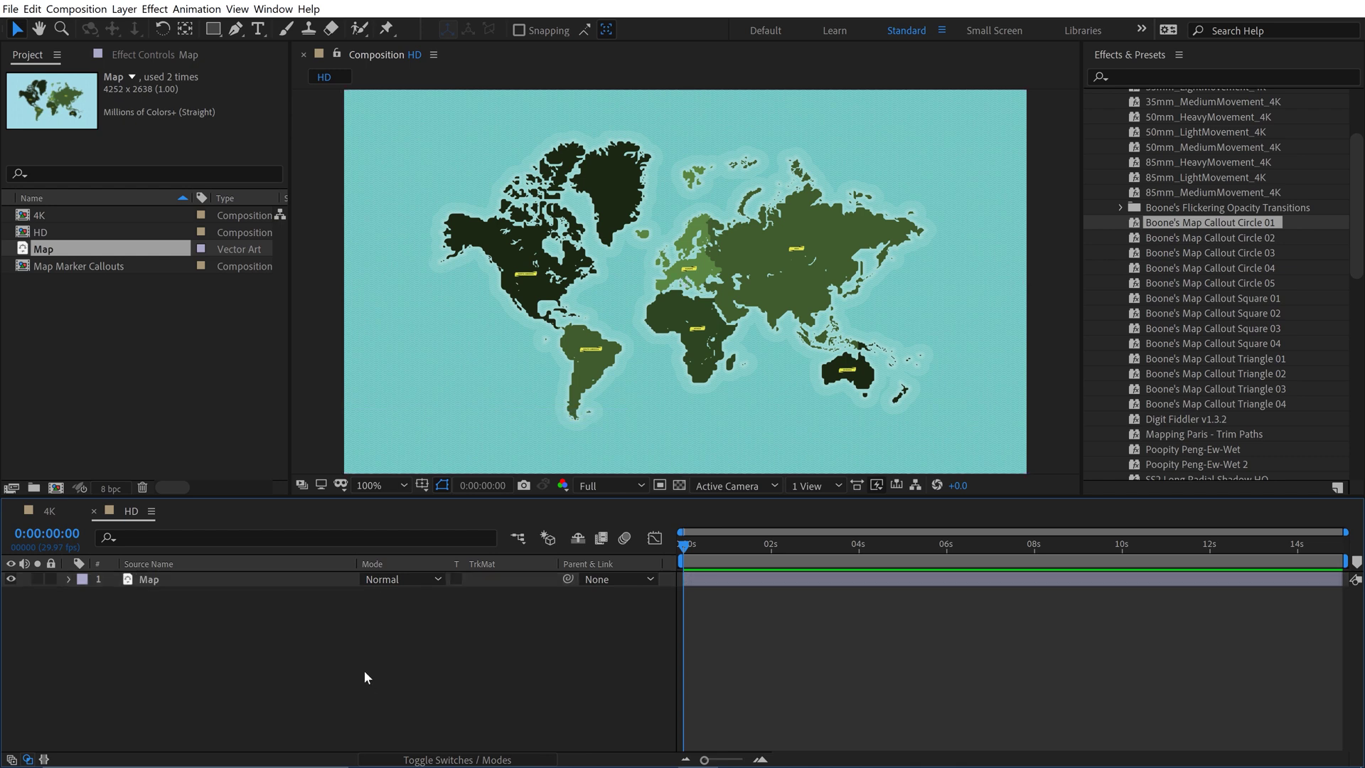
{"action": "double_click", "coordinate": [1200, 227]}
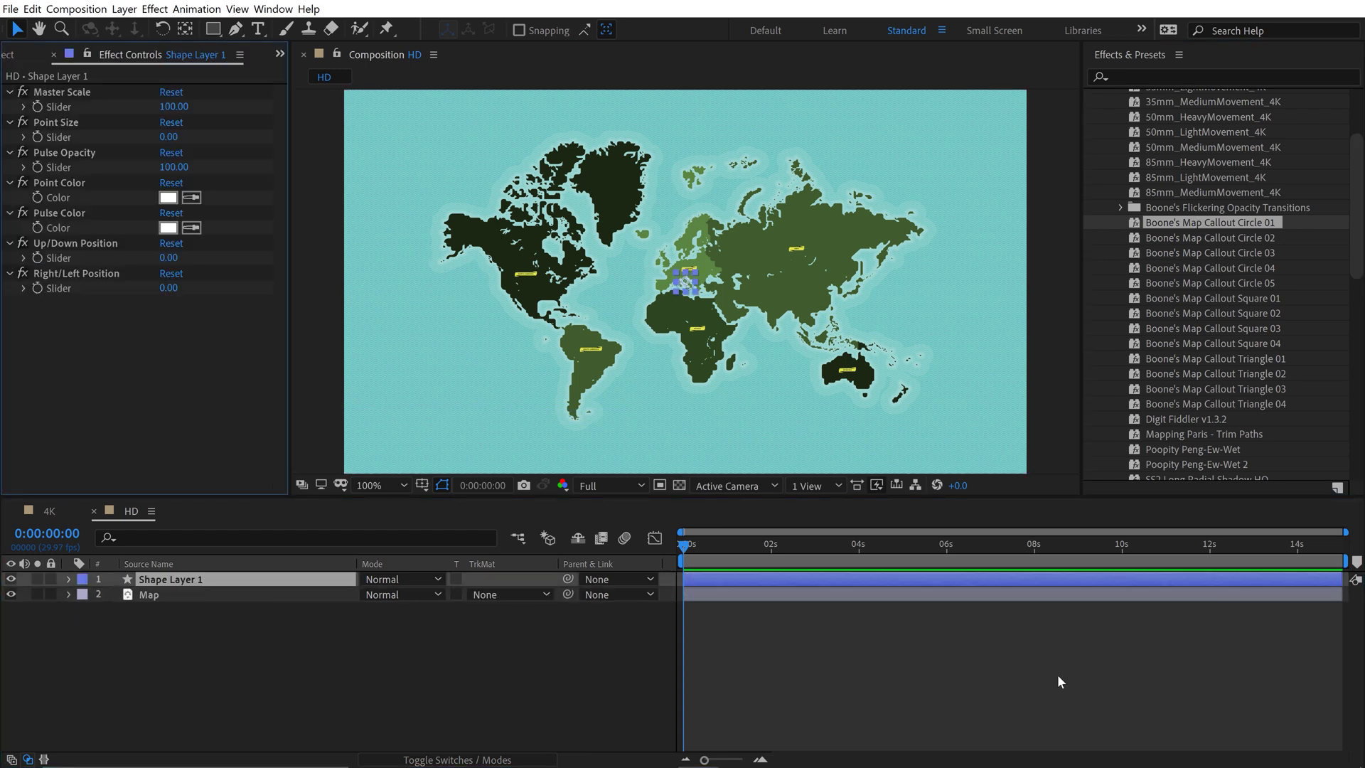
{"action": "left_click", "coordinate": [11, 595]}
{"action": "key", "text": "space"}
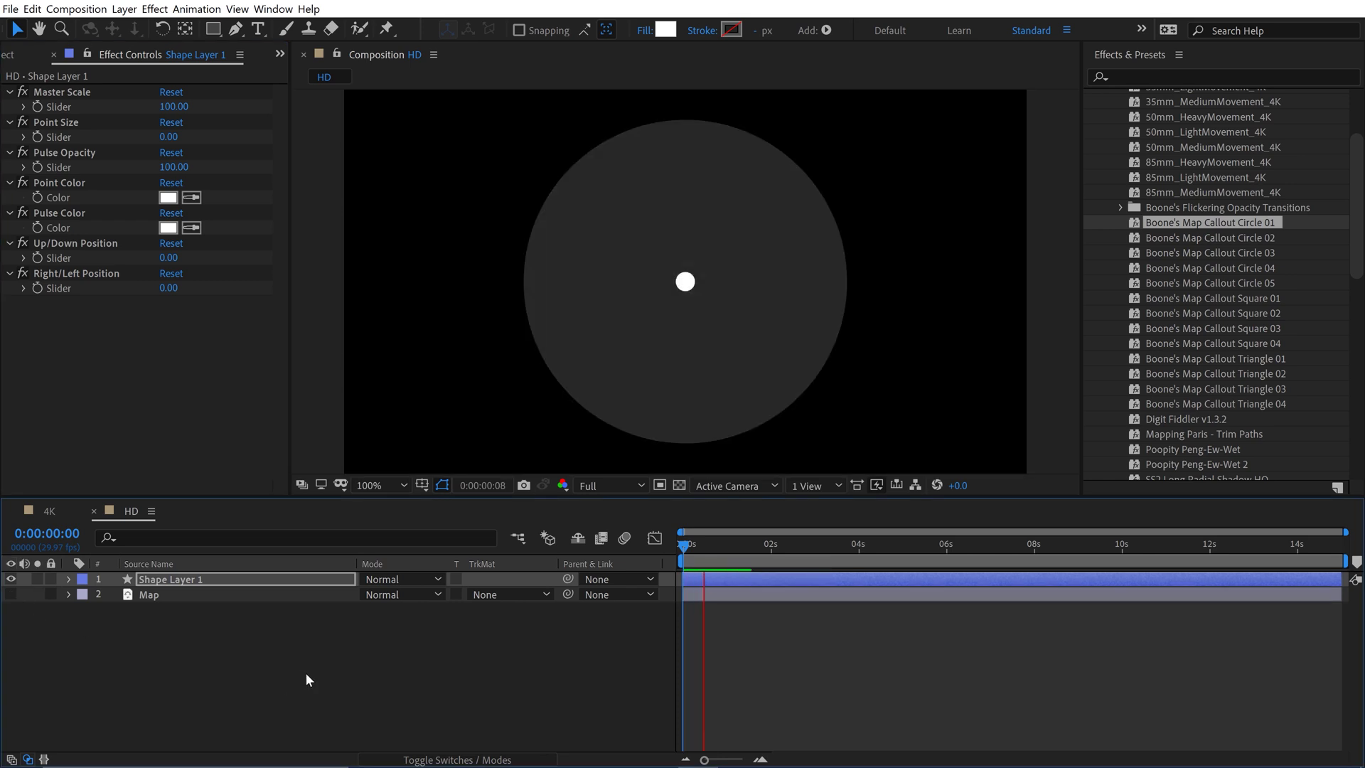
{"action": "key", "text": "comma"}
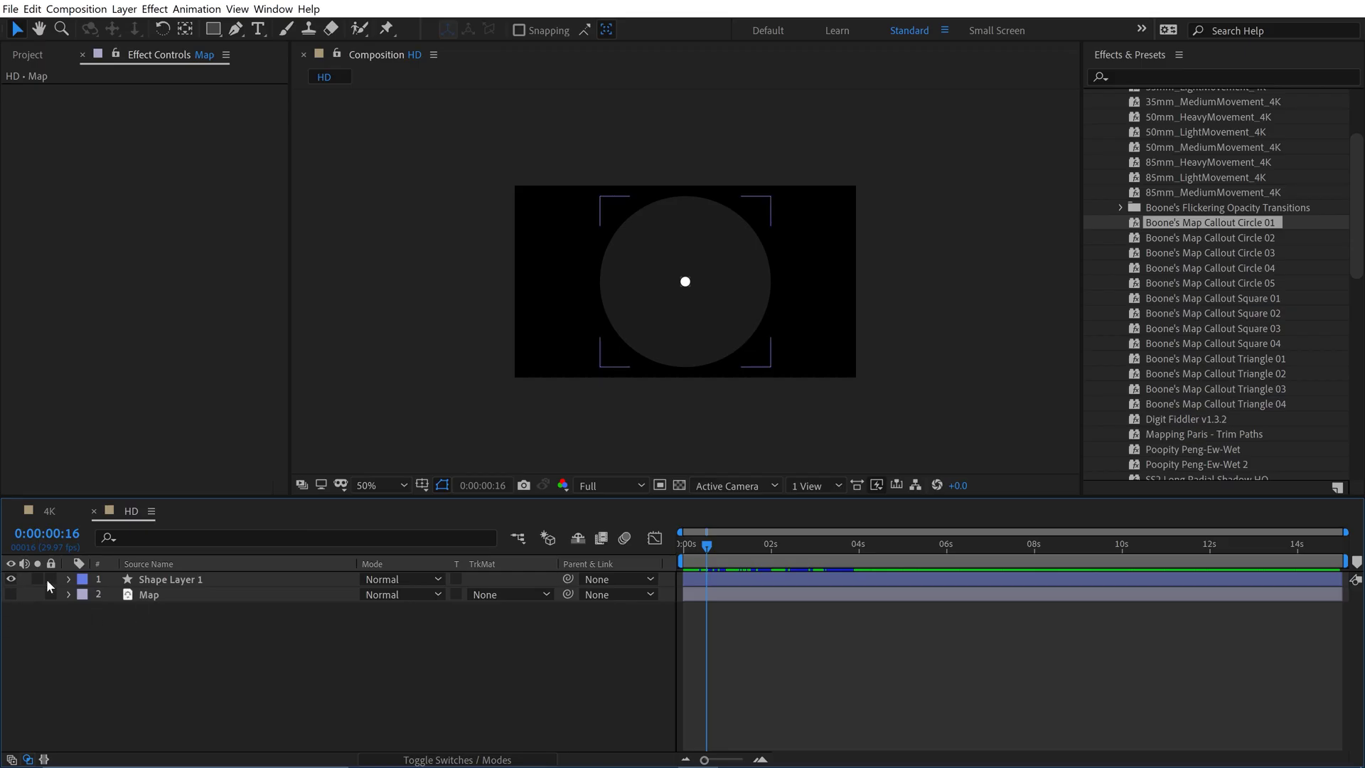
Replace the circle callout with Boone's Map Callout Square 01, preview it, then delete it.
{"action": "left_click", "coordinate": [153, 580]}
{"action": "key", "text": "Delete"}
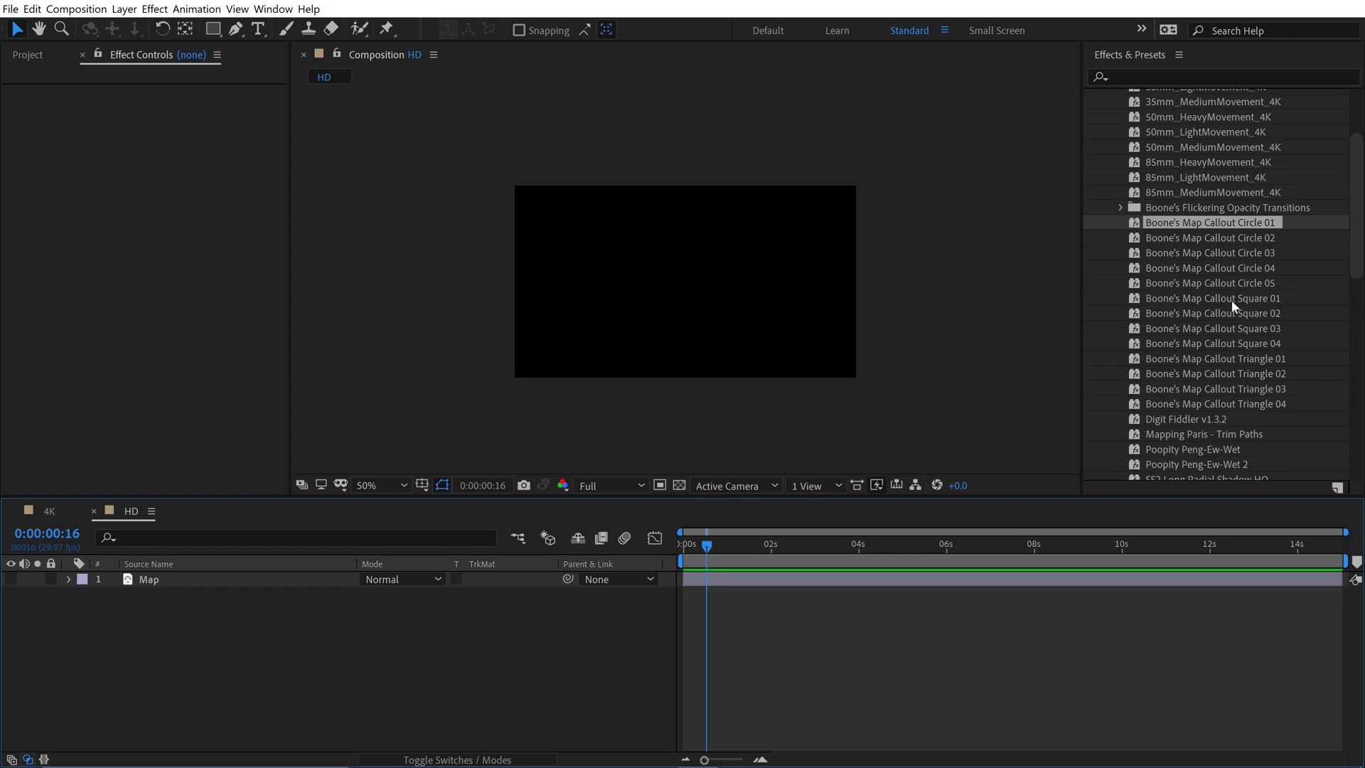
{"action": "double_click", "coordinate": [1231, 300]}
{"action": "key", "text": "space"}
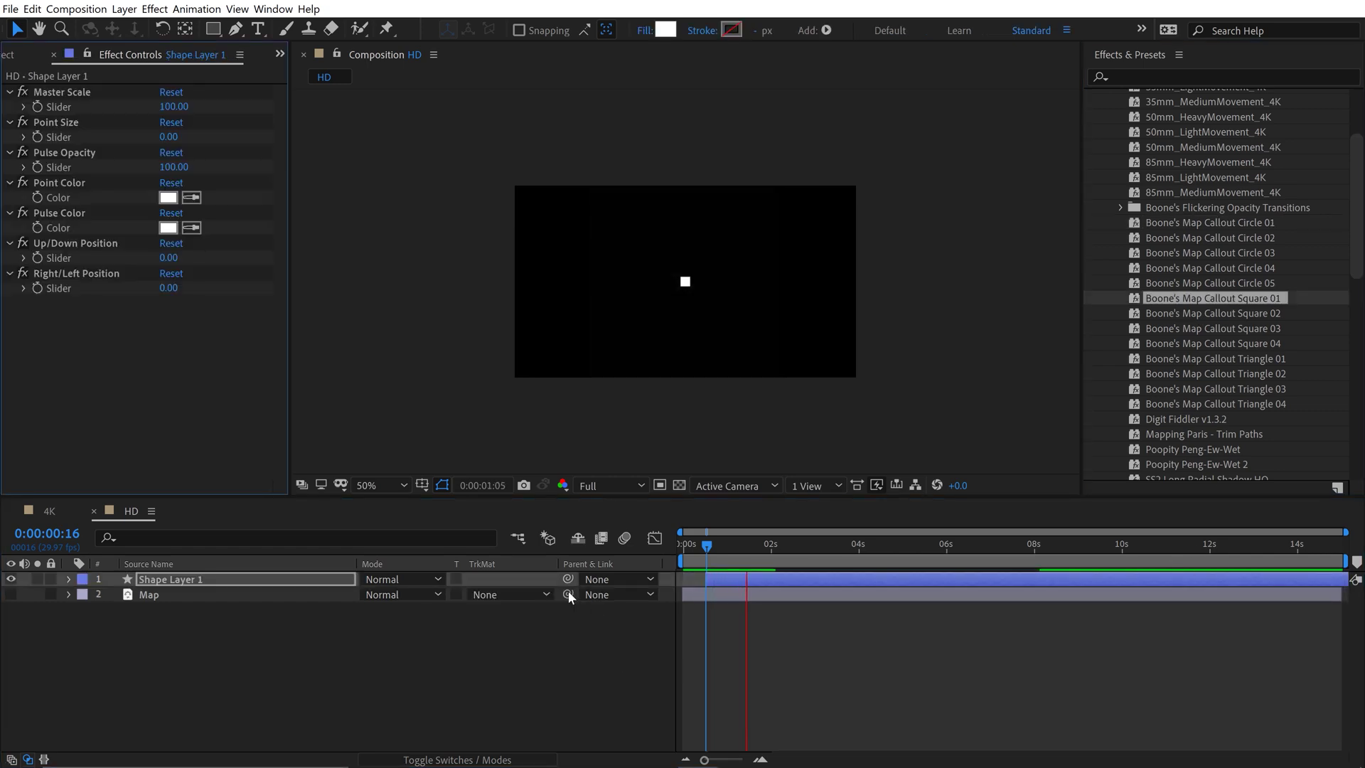
{"action": "left_click", "coordinate": [172, 580]}
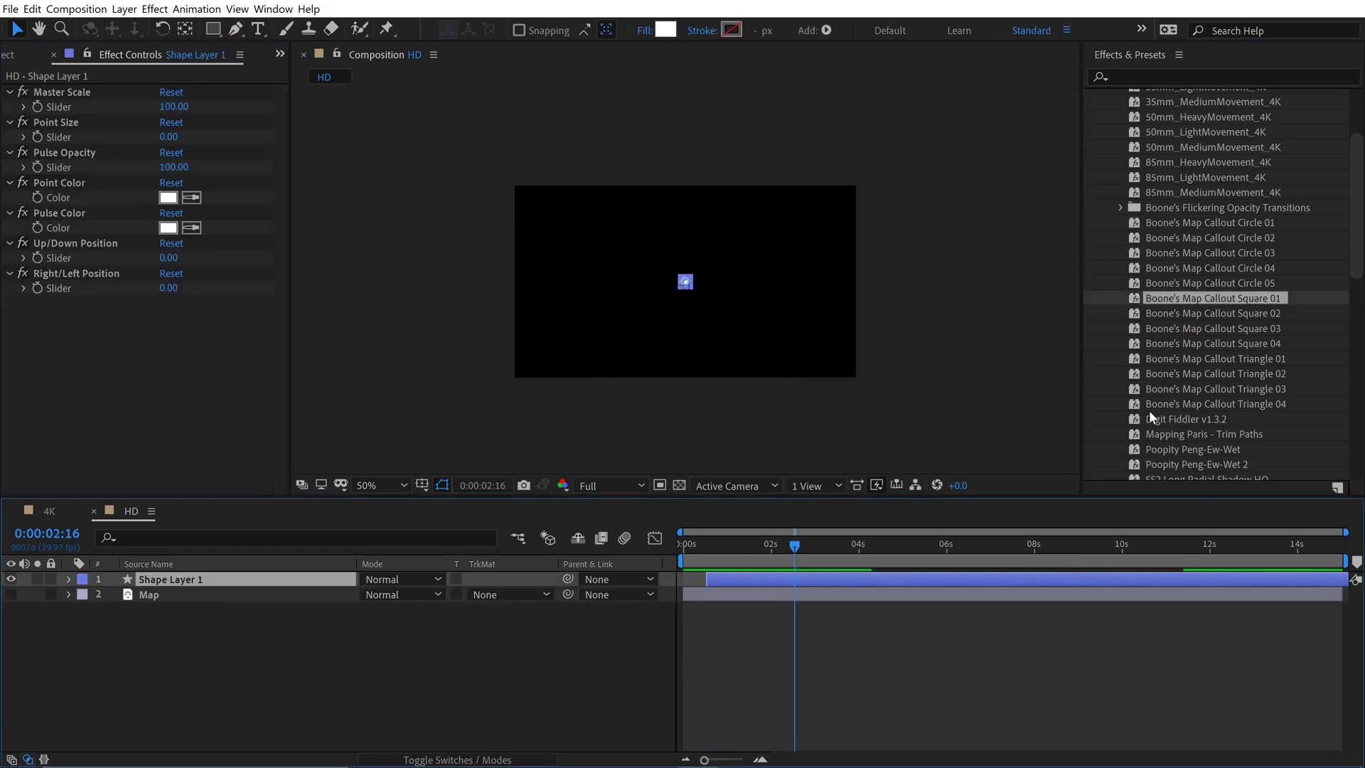
{"action": "key", "text": "Delete"}
Try Map Callout Square 02, then settle on Map Callout Triangle 02 and preview it.
{"action": "left_click", "coordinate": [1227, 314]}
{"action": "double_click", "coordinate": [1228, 314]}
{"action": "key", "text": "space"}
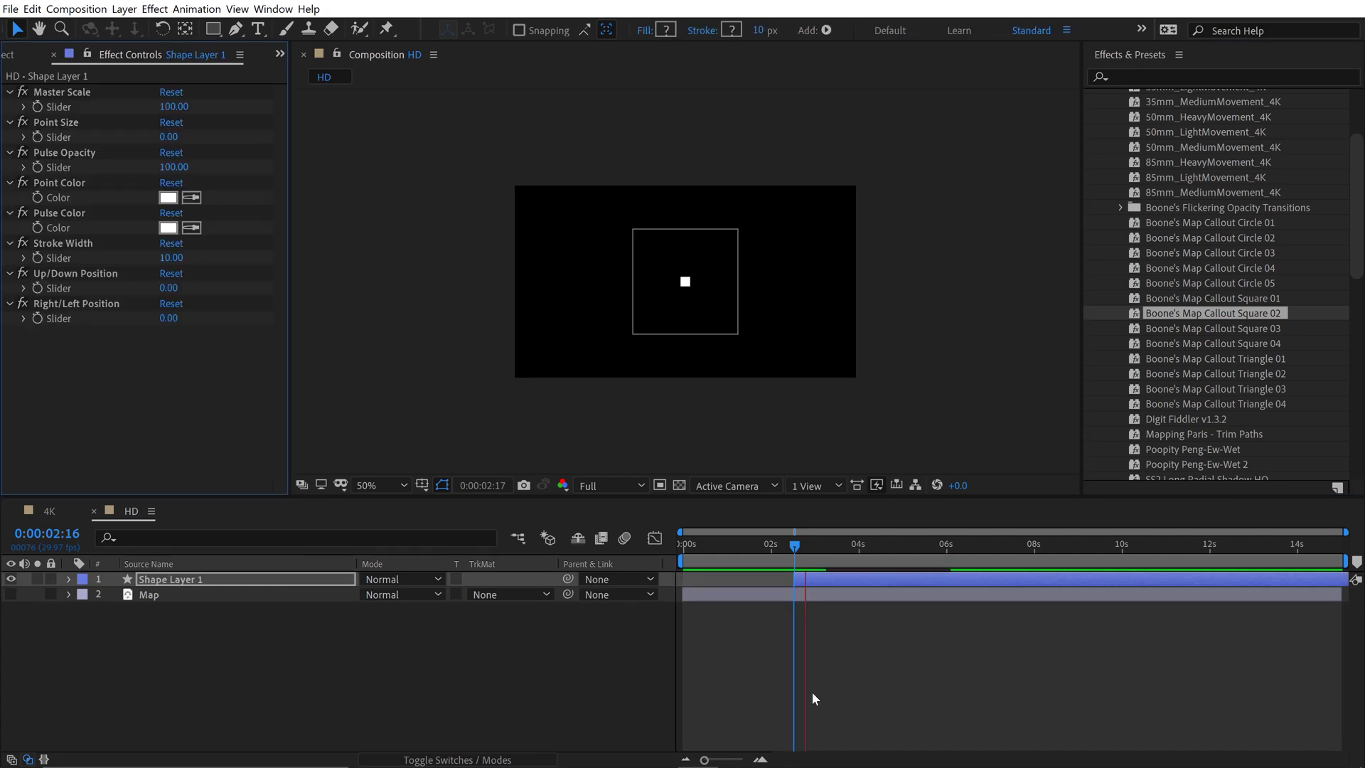
{"action": "left_click", "coordinate": [182, 579]}
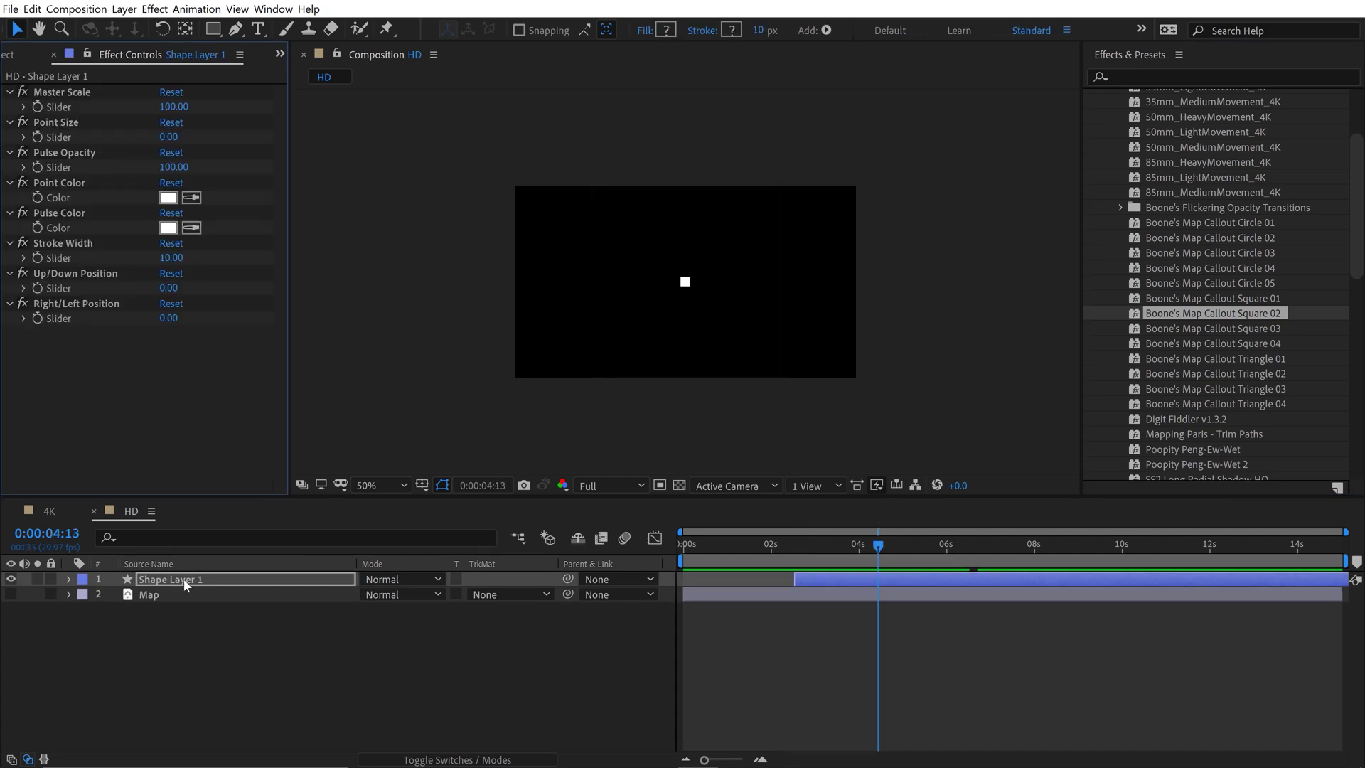
{"action": "key", "text": "Delete"}
{"action": "double_click", "coordinate": [1265, 375]}
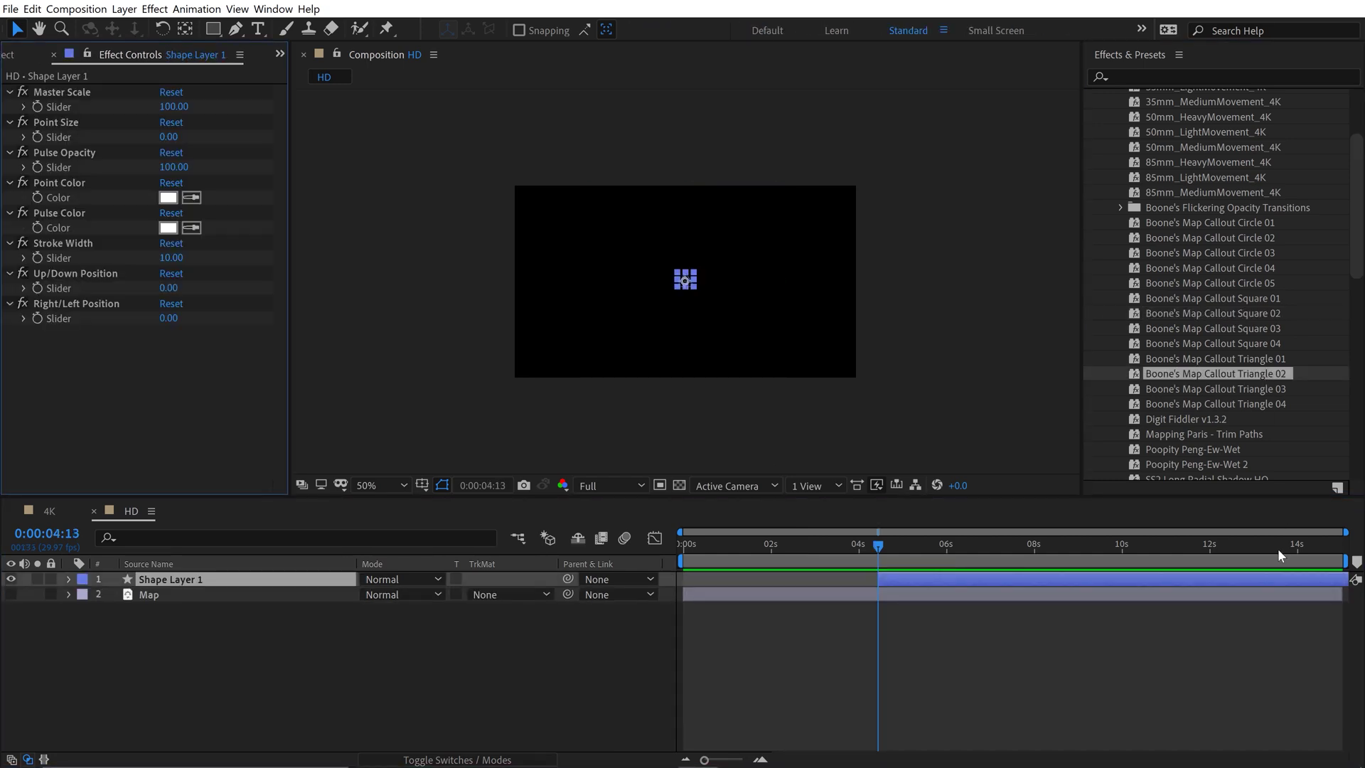
{"action": "key", "text": "space"}
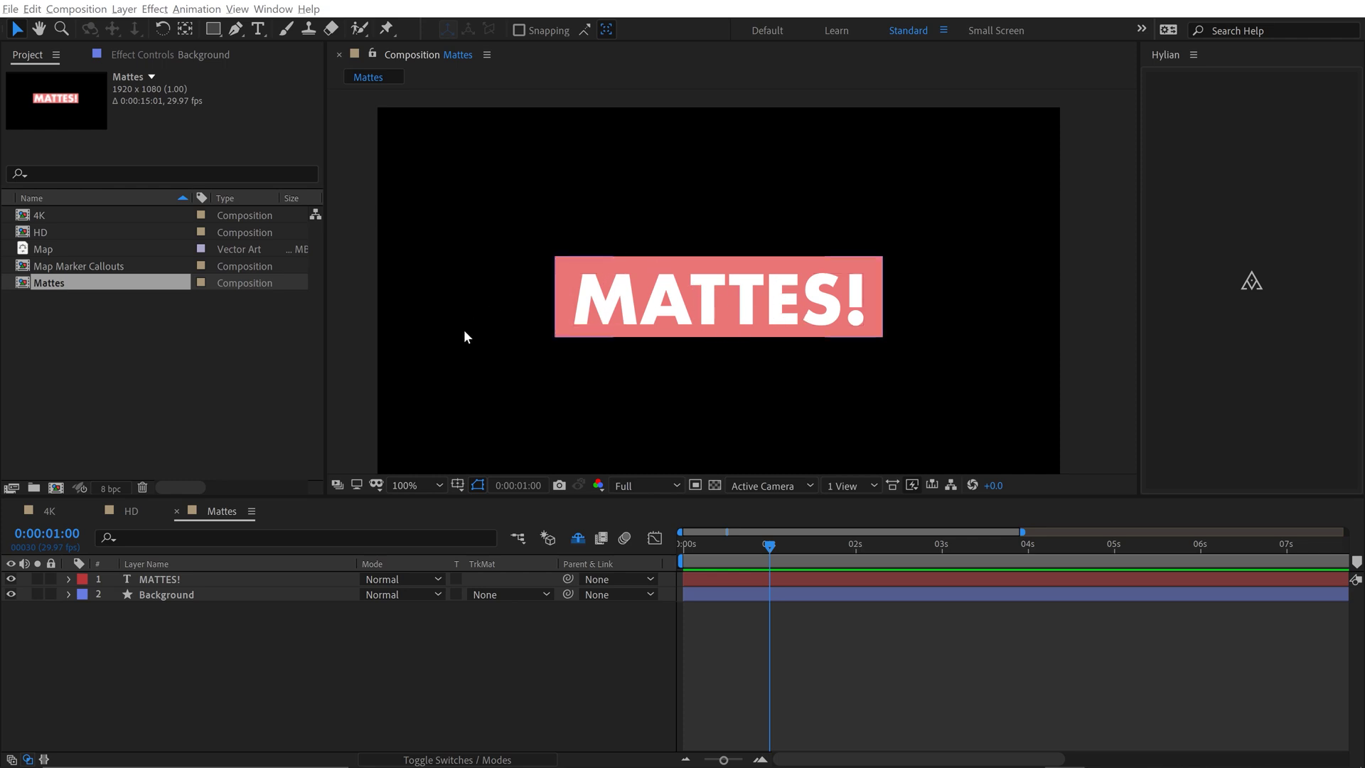
Keyframe the Background's Scale so its horizontal scale starts at 0 at the comp start.
{"action": "left_click", "coordinate": [165, 595]}
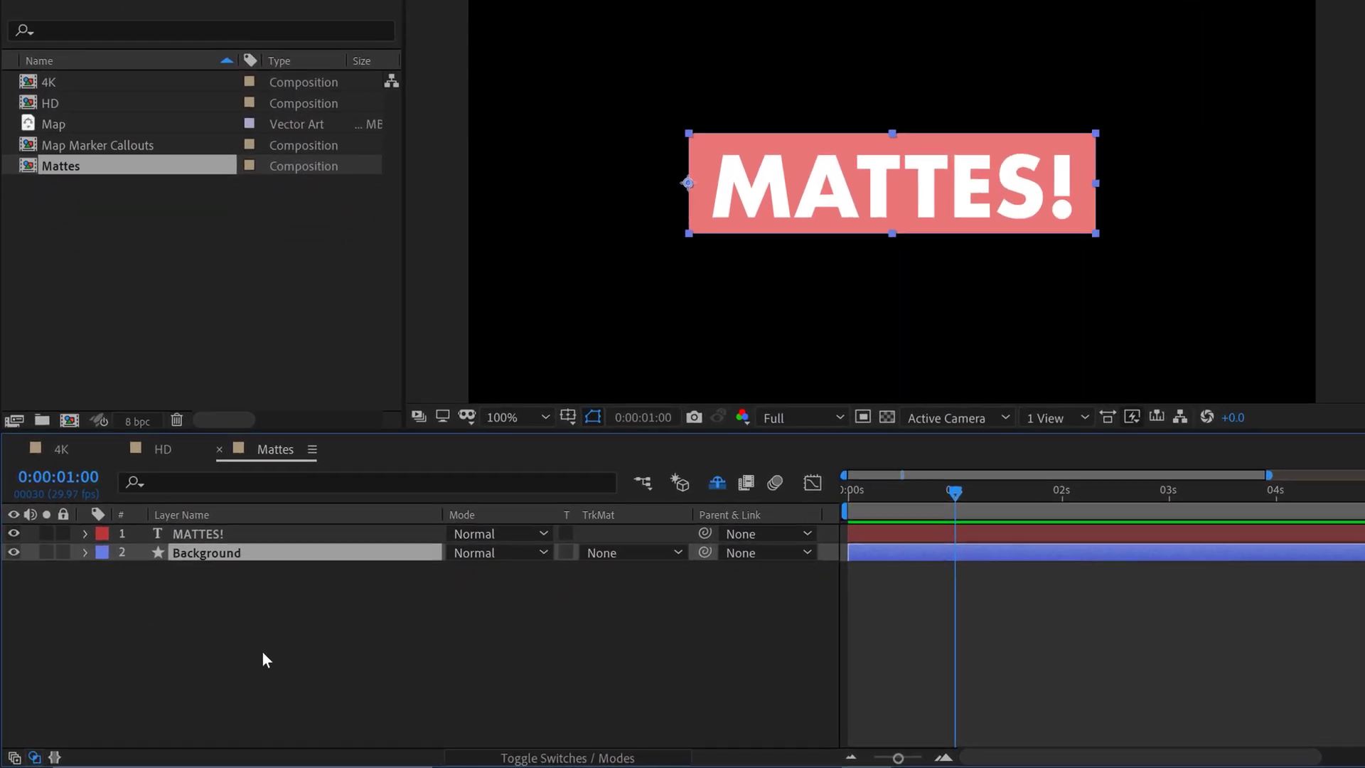
{"action": "key", "text": "s"}
{"action": "left_click", "coordinate": [142, 570]}
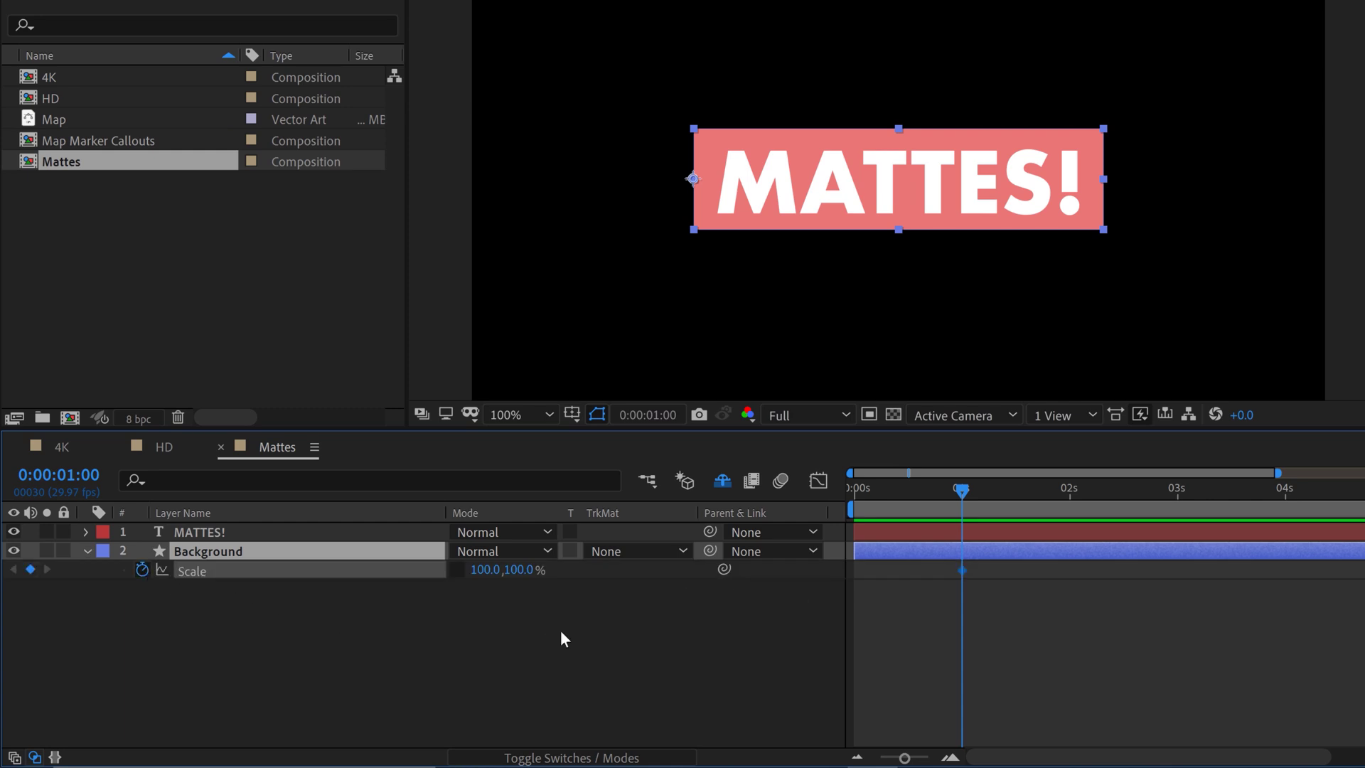
{"action": "key", "text": "Home"}
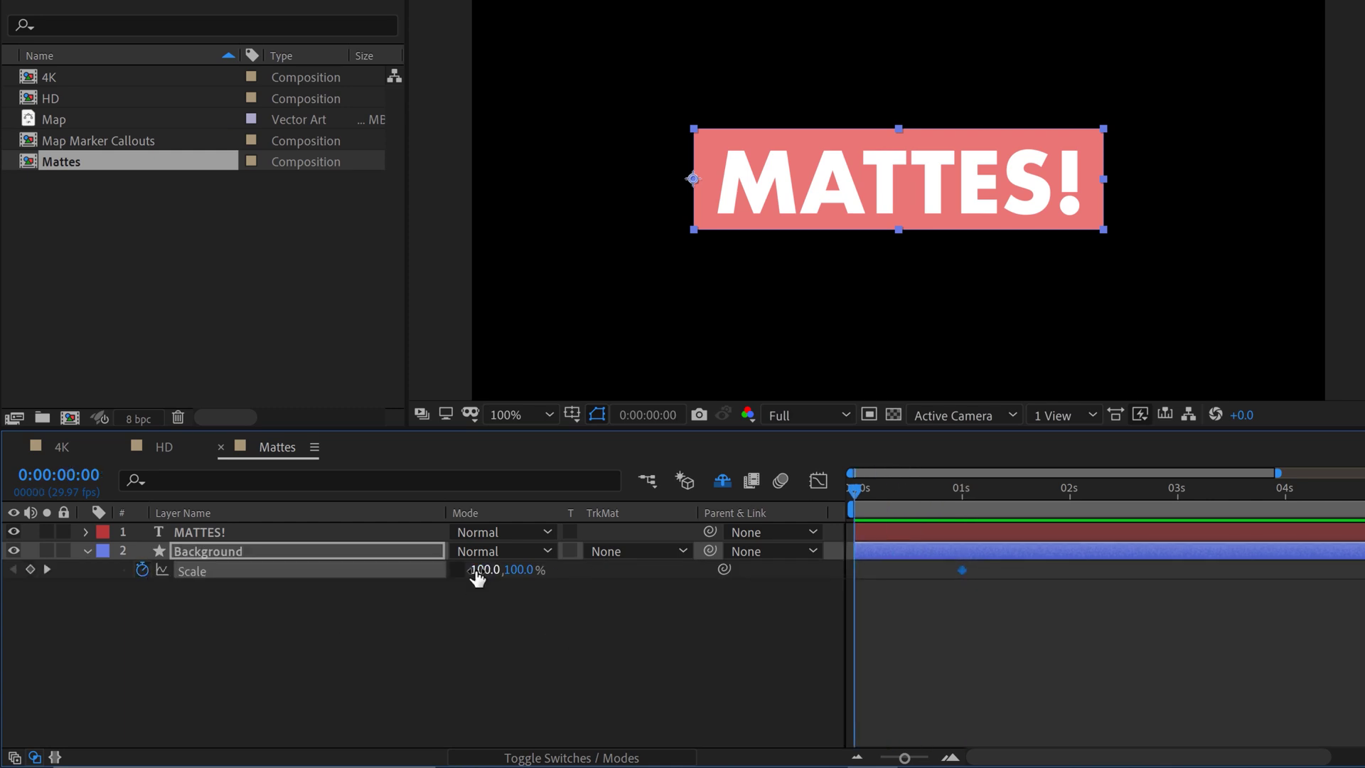
{"action": "left_click", "coordinate": [485, 570]}
{"action": "key", "text": "Return"}
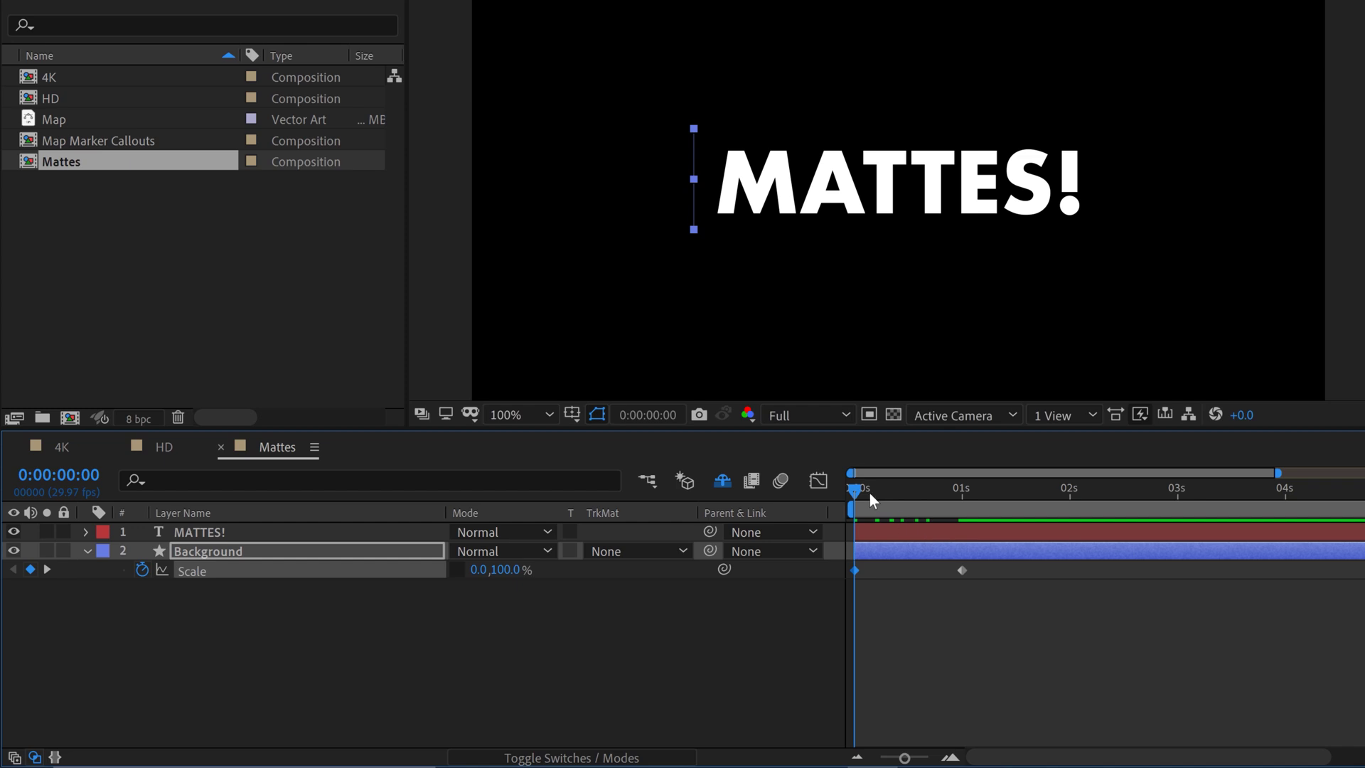
{"action": "left_click_drag", "start_coordinate": [872, 496], "coordinate": [907, 490]}
Apply Easy Ease to both Scale keyframes, check the speed graph, and preview from the start.
{"action": "left_click_drag", "start_coordinate": [974, 560], "coordinate": [862, 573]}
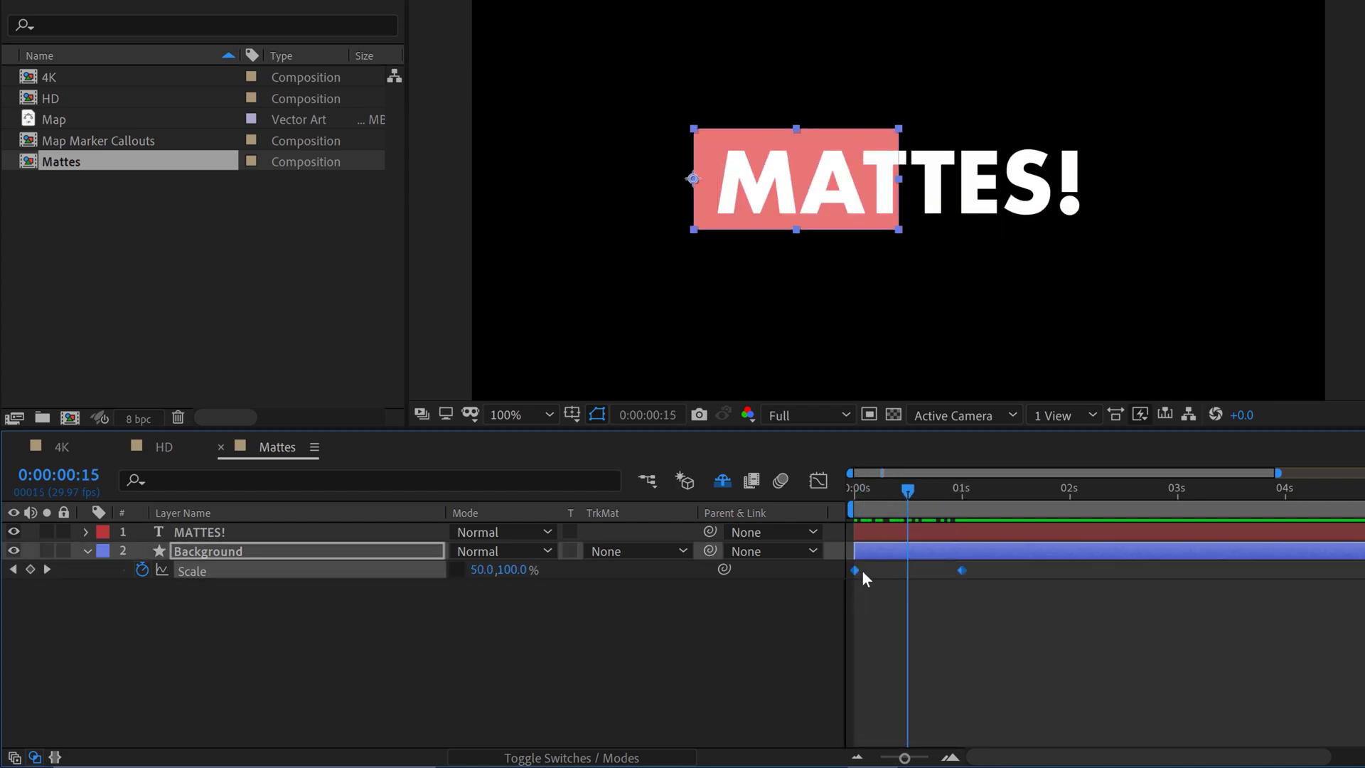
{"action": "right_click", "coordinate": [859, 571]}
{"action": "mouse_move", "coordinate": [924, 557]}
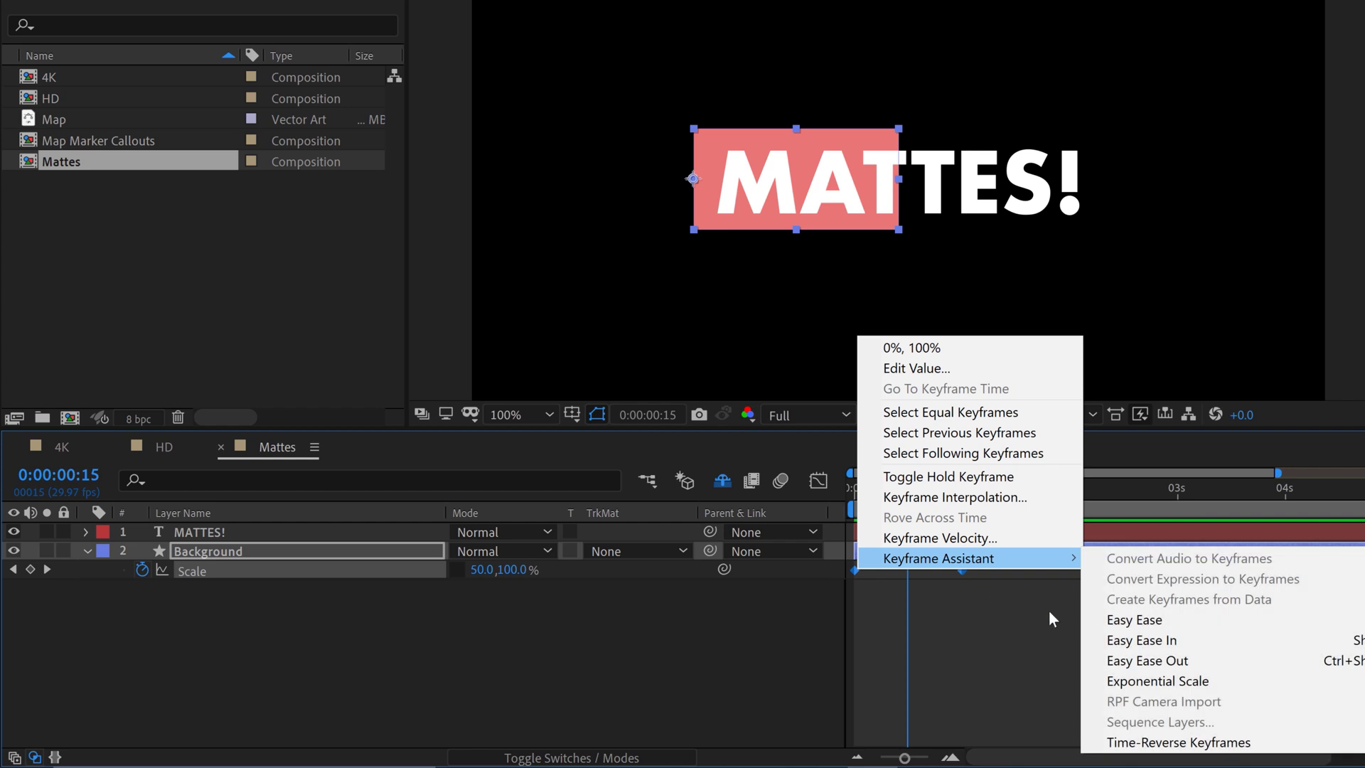
{"action": "left_click", "coordinate": [1113, 627]}
{"action": "left_click", "coordinate": [818, 481]}
{"action": "left_click_drag", "start_coordinate": [988, 662], "coordinate": [907, 700]}
{"action": "left_click", "coordinate": [818, 480]}
{"action": "key", "text": "Home"}
{"action": "key", "text": "space"}
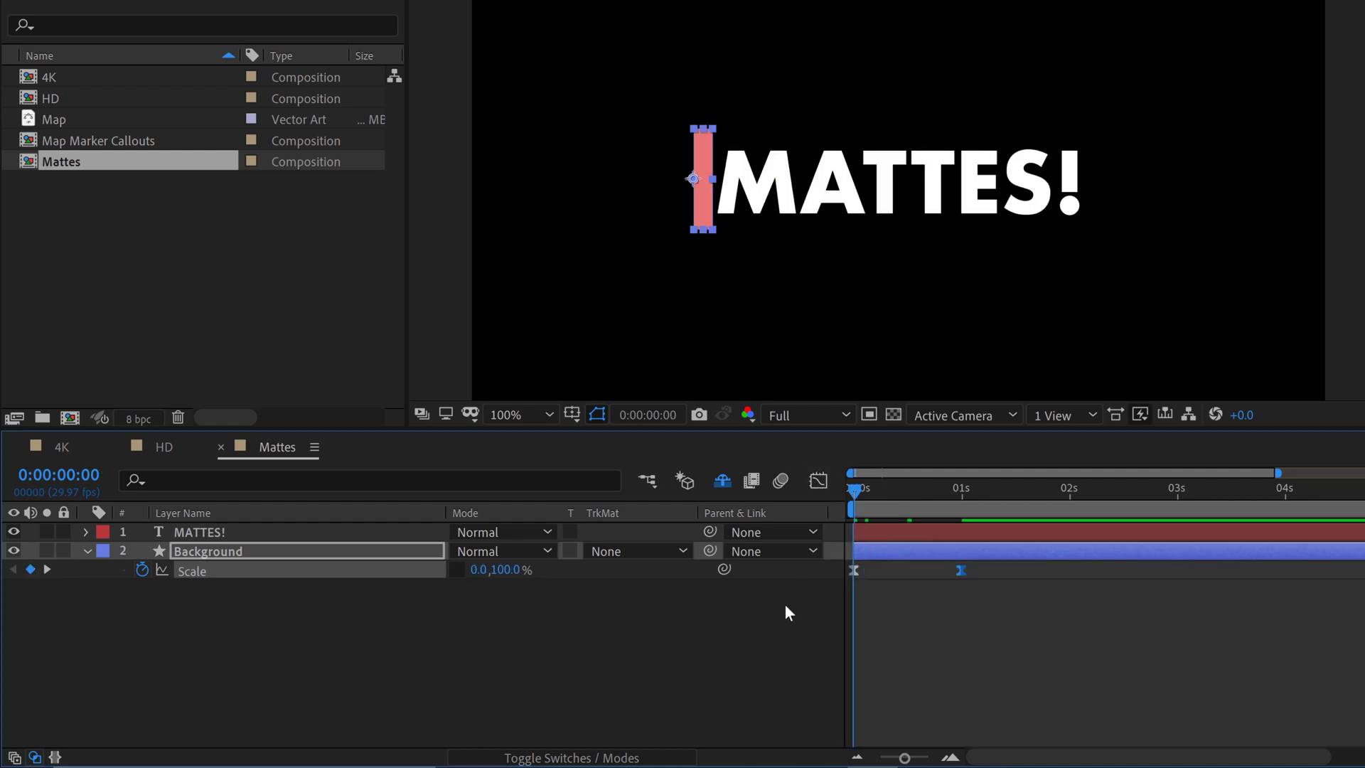
Duplicate the Background layer and move Background 2 above the MATTES! text layer.
{"action": "key", "text": "space"}
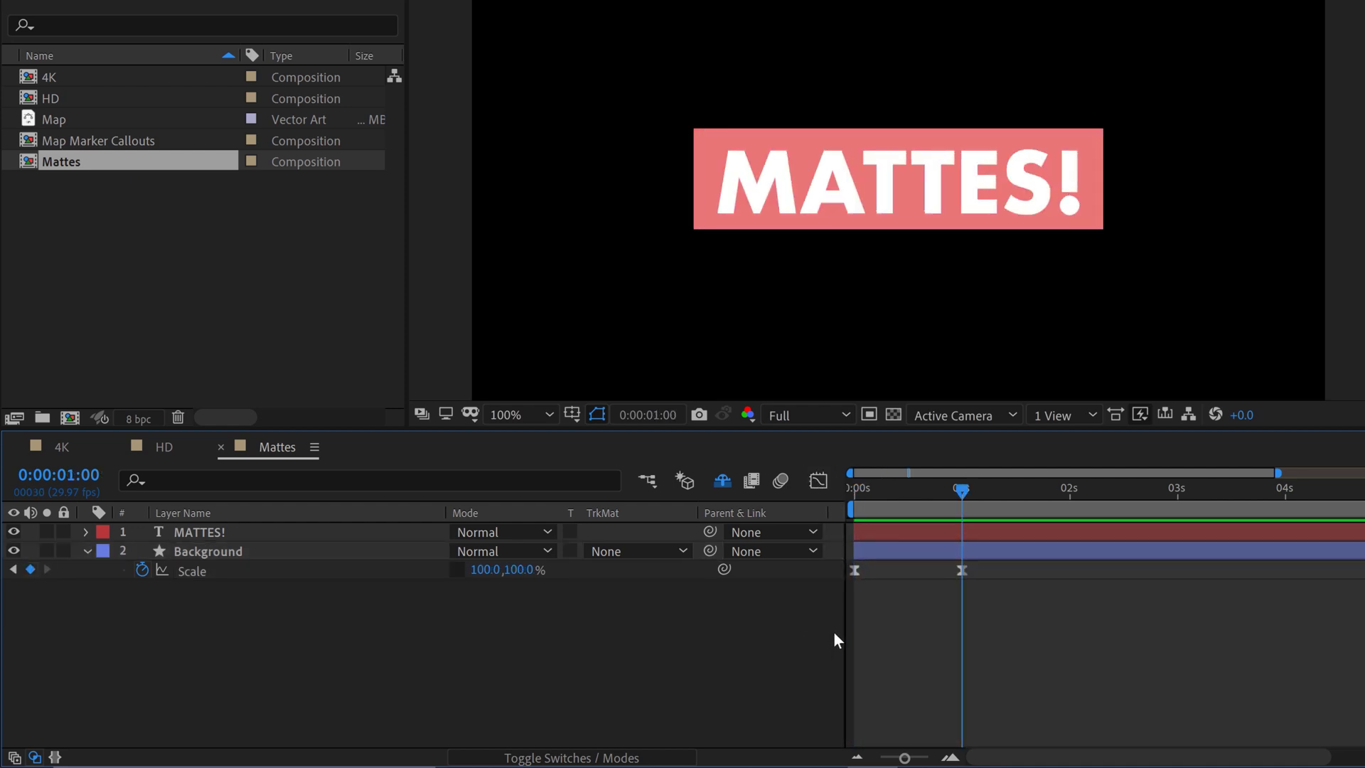
{"action": "left_click", "coordinate": [236, 552]}
{"action": "key", "text": "ctrl+d"}
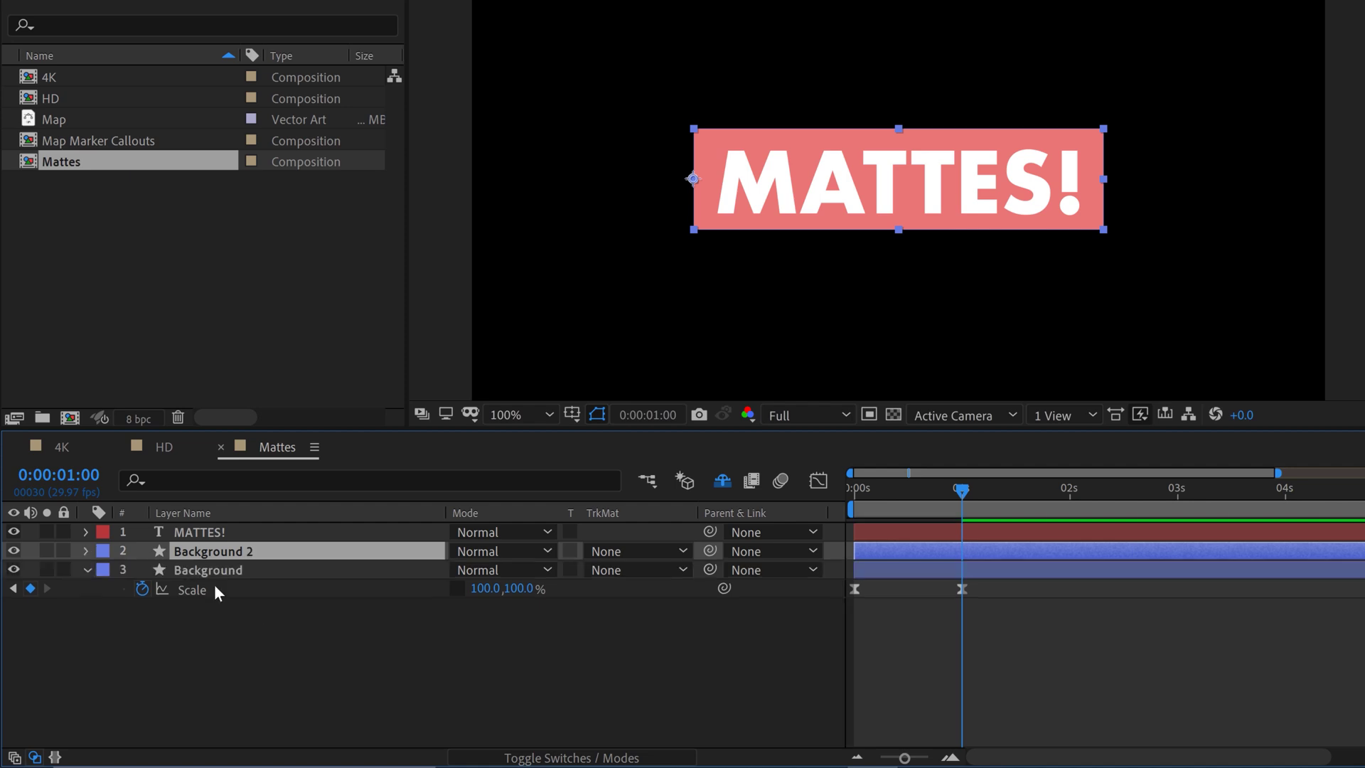
{"action": "left_click_drag", "start_coordinate": [205, 555], "coordinate": [207, 529]}
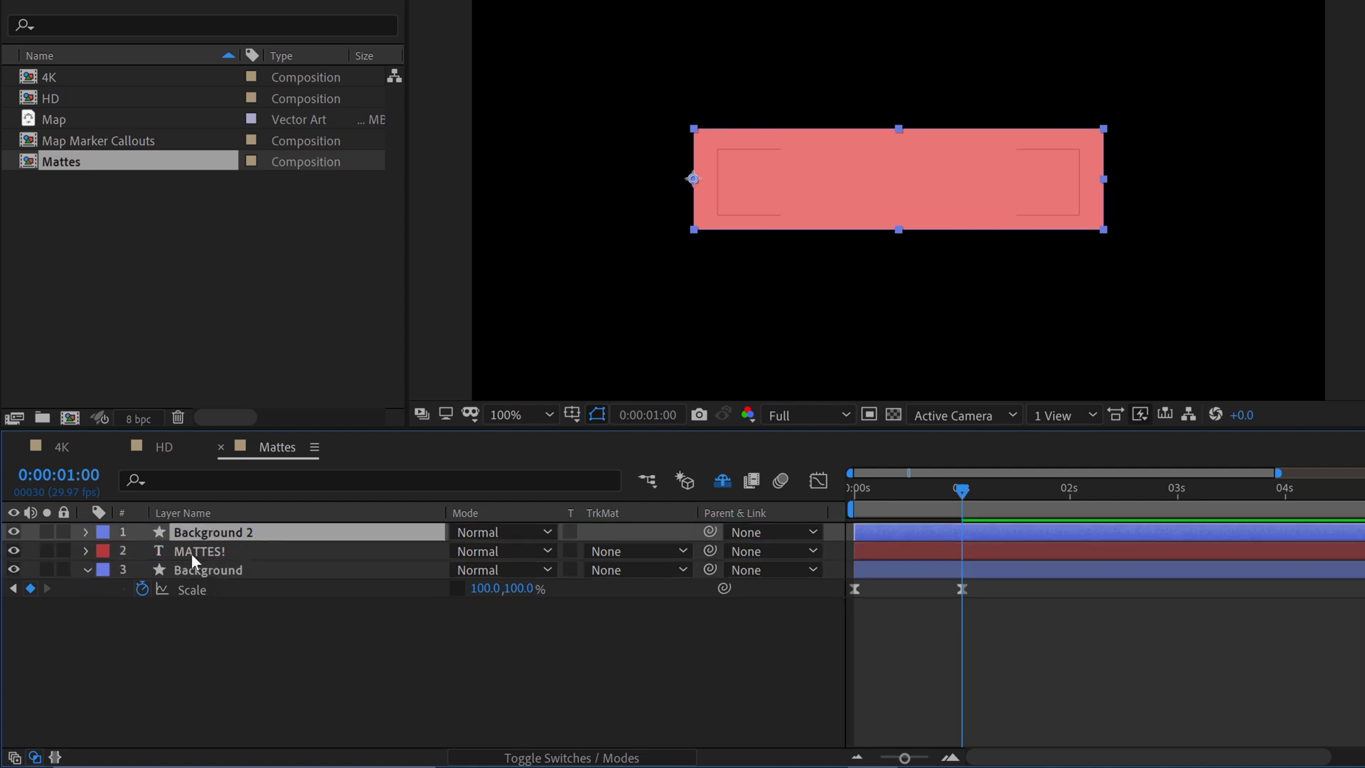
Set MATTES! track matte to Alpha Matte "Background 2" and preview the reveal from the start.
{"action": "left_click", "coordinate": [604, 551]}
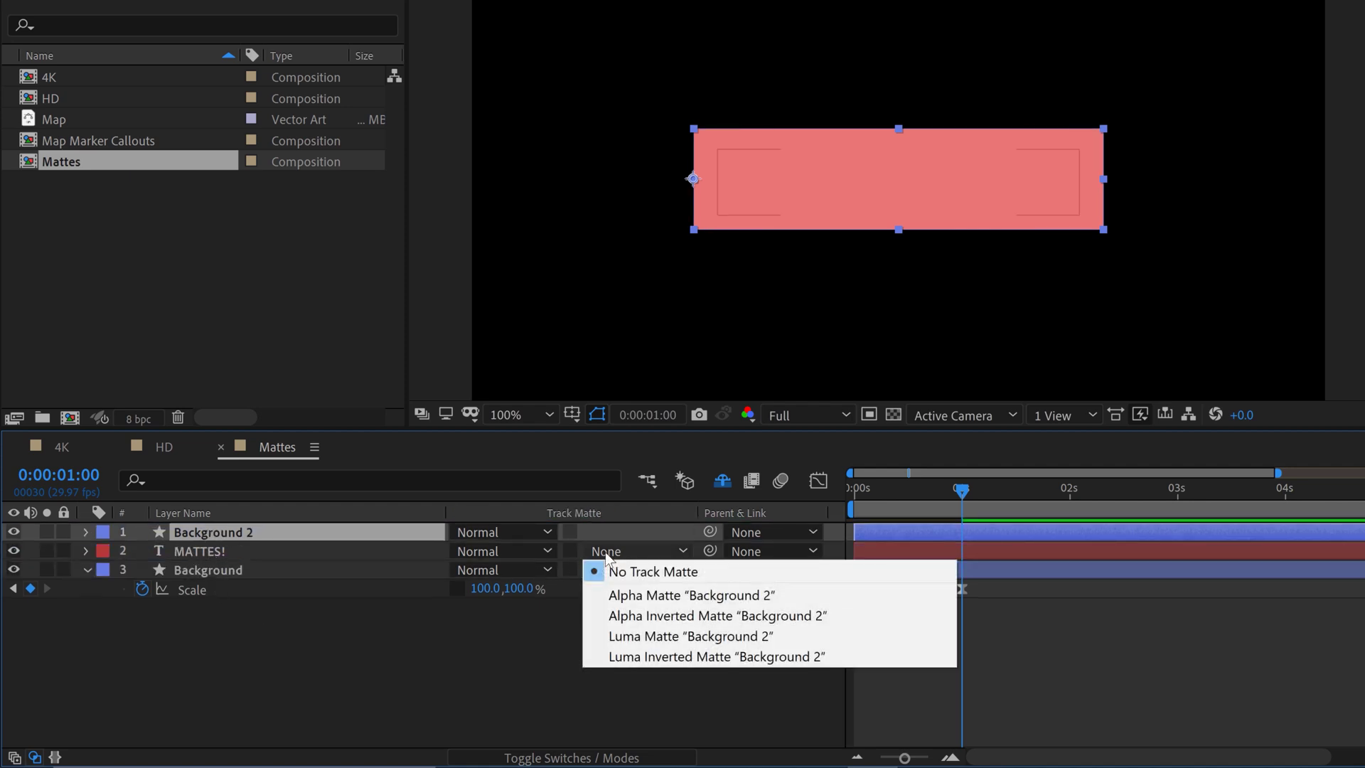
{"action": "left_click", "coordinate": [677, 595]}
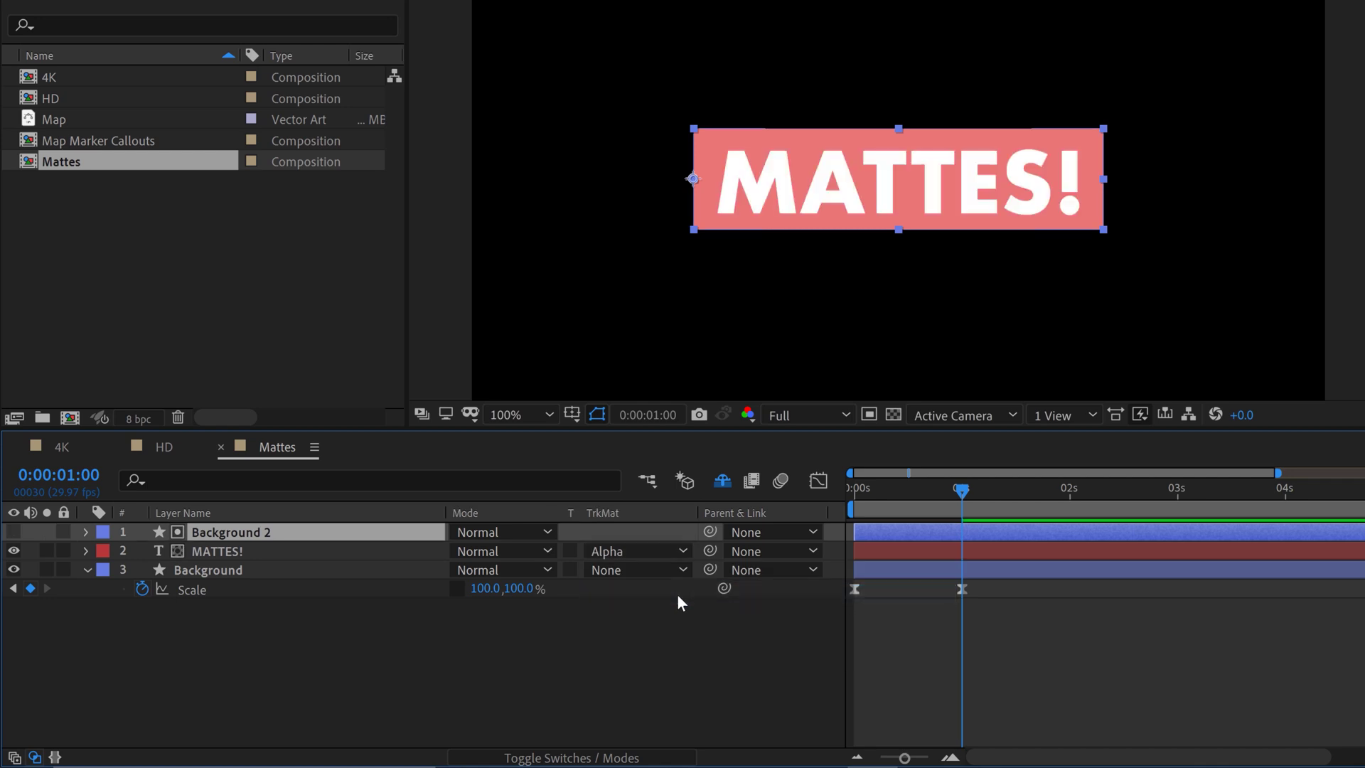
{"action": "left_click", "coordinate": [773, 633]}
{"action": "left_click_drag", "start_coordinate": [933, 485], "coordinate": [828, 499]}
{"action": "key", "text": "space"}
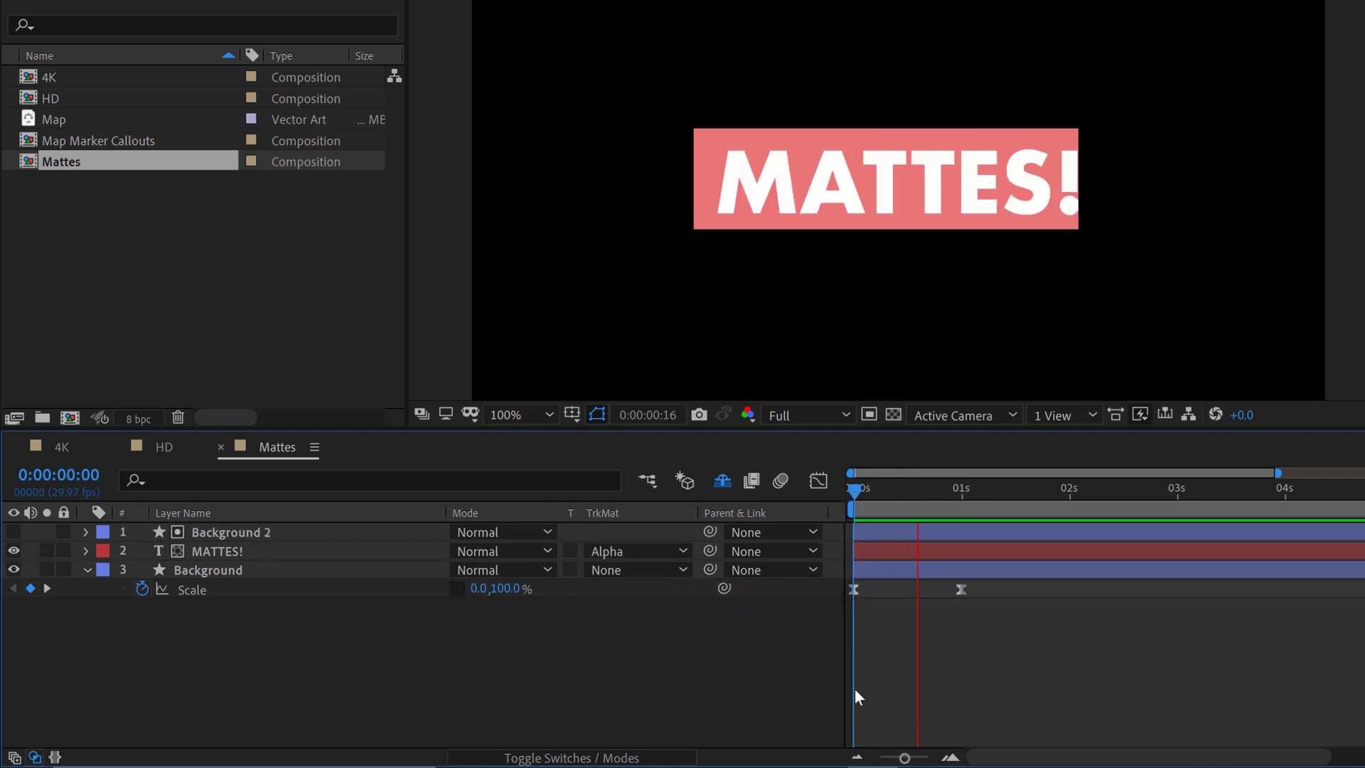
{"action": "key", "text": "space"}
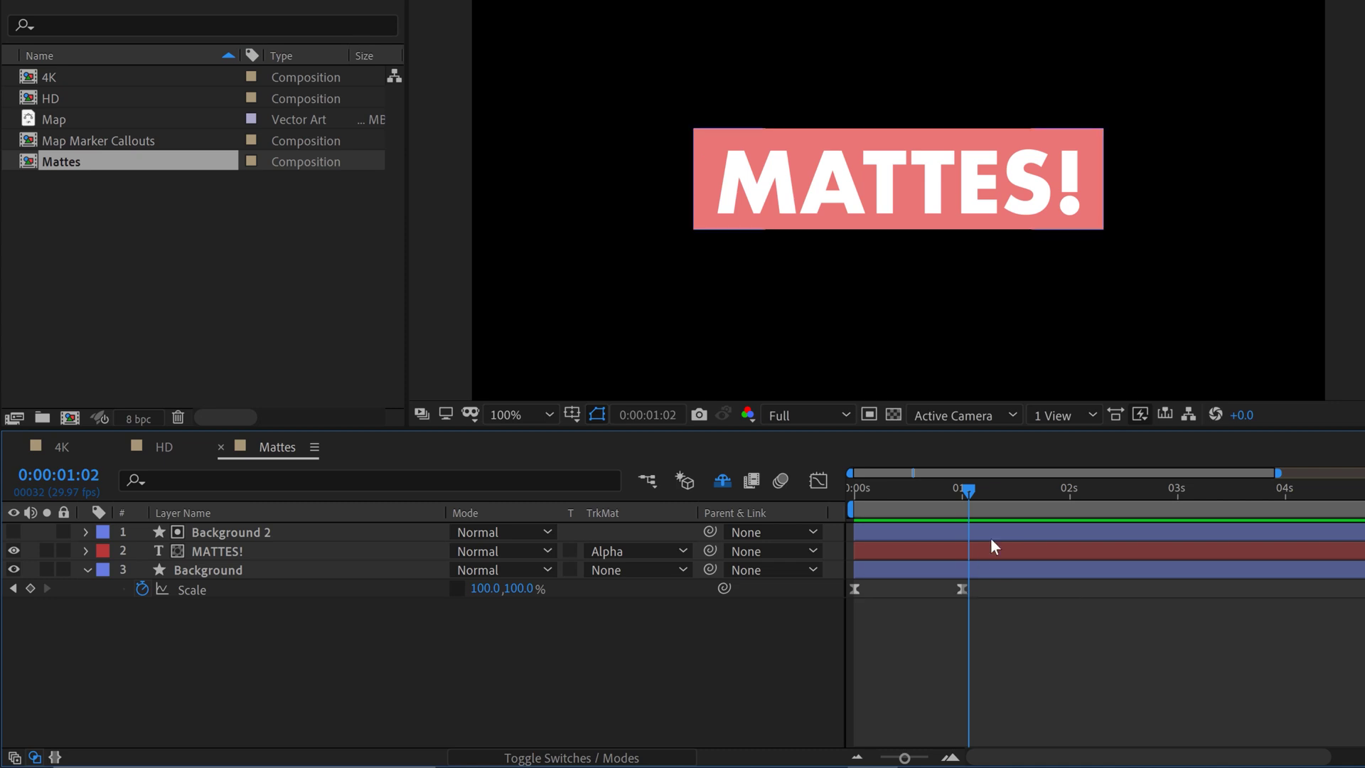
Clear Background 2's Scale keyframes, pick-whip its Scale to Background's Scale, and preview.
{"action": "left_click", "coordinate": [1017, 532]}
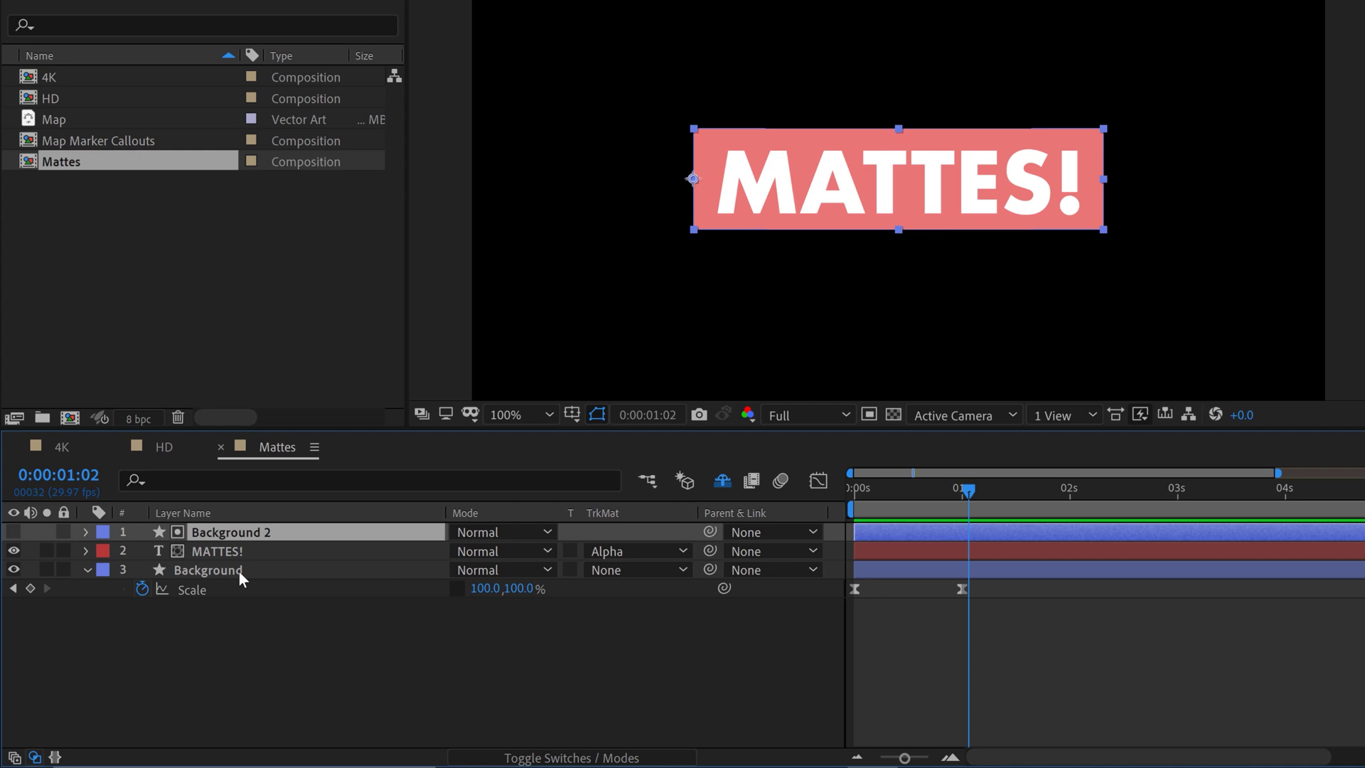
{"action": "key", "text": "s"}
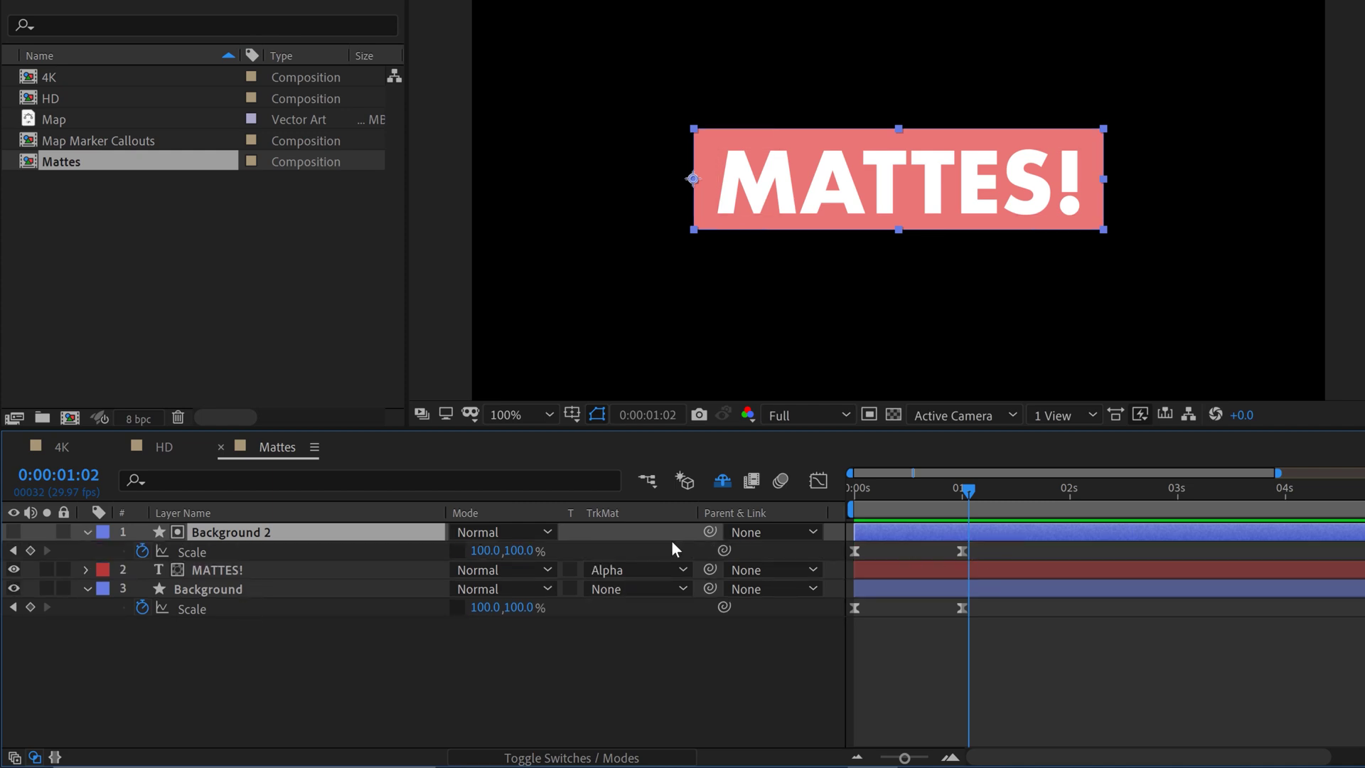
{"action": "left_click", "coordinate": [142, 552]}
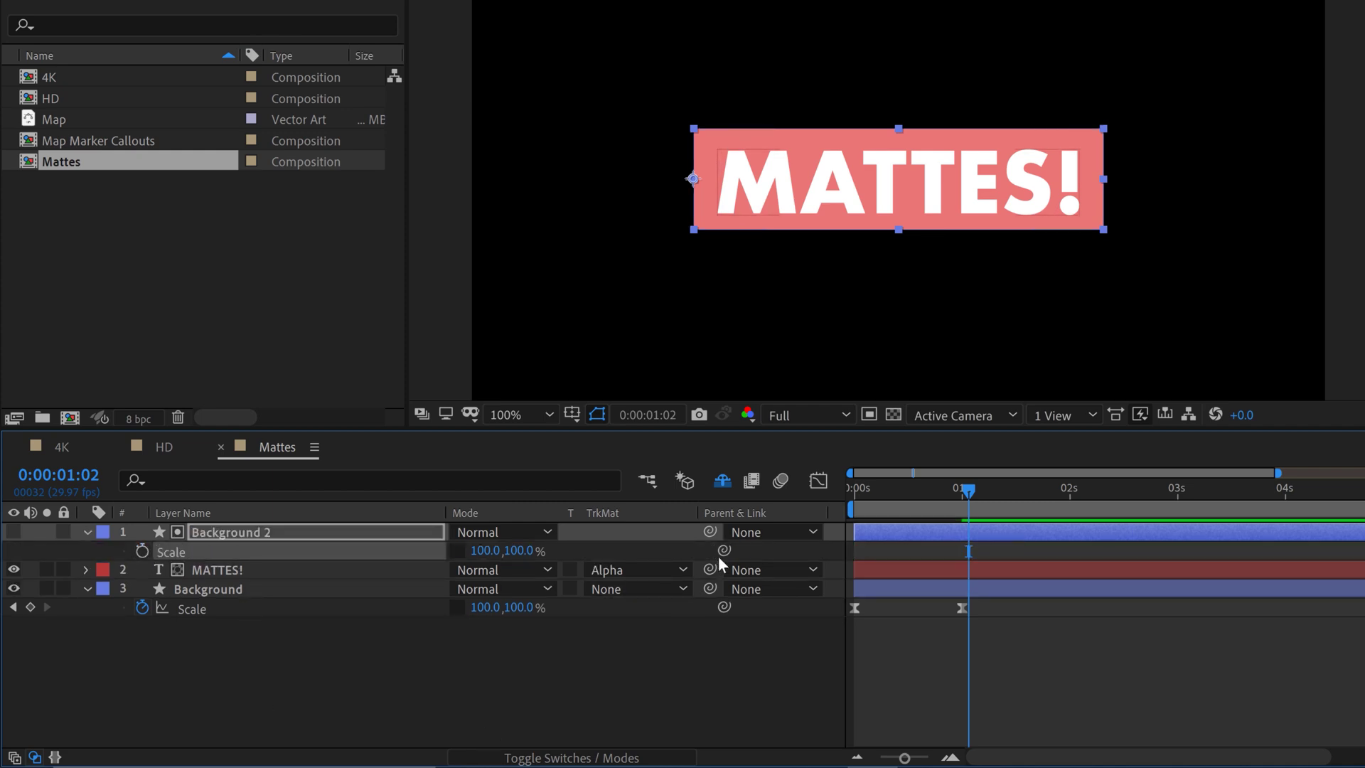
{"action": "left_click_drag", "start_coordinate": [721, 553], "coordinate": [207, 602]}
{"action": "left_click_drag", "start_coordinate": [971, 491], "coordinate": [775, 493]}
{"action": "key", "text": "space"}
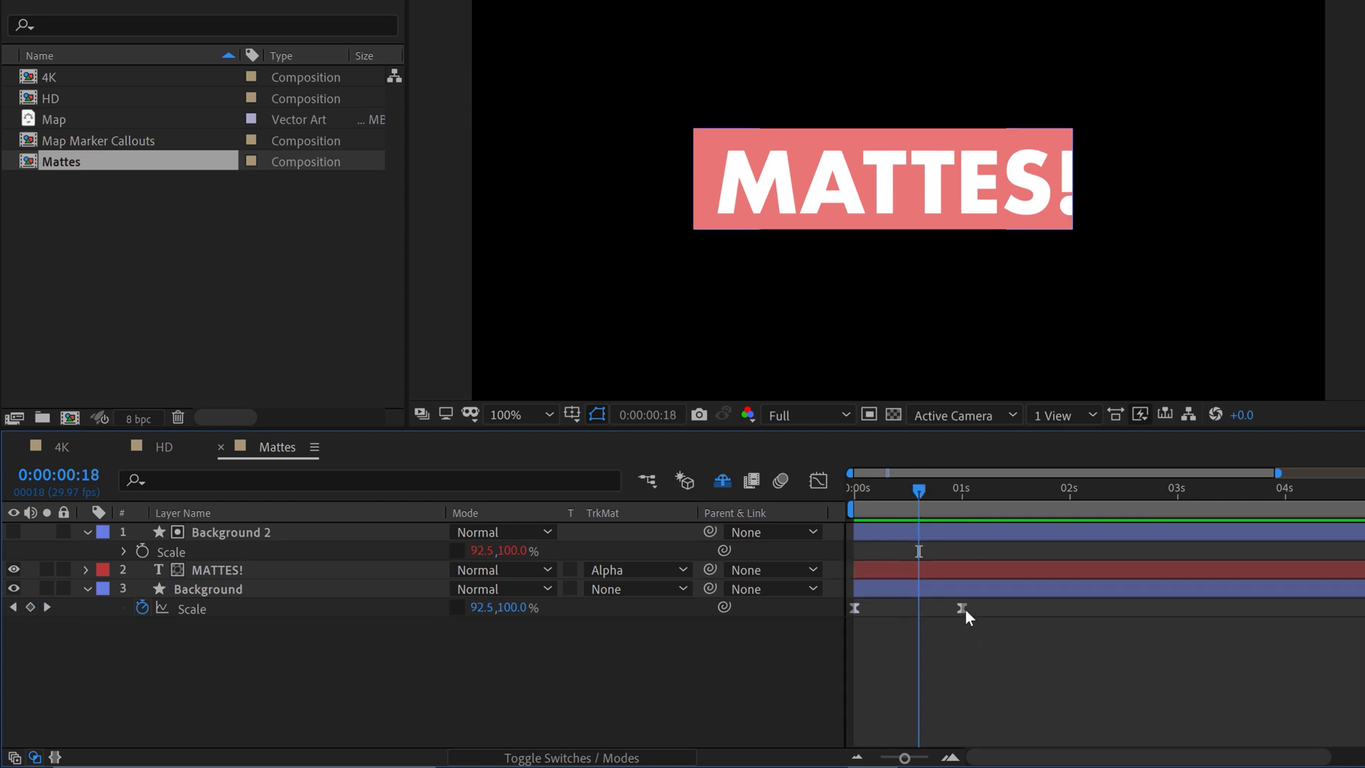
Try moving Background's end Scale keyframe to about 2 seconds, then undo it.
{"action": "left_click_drag", "start_coordinate": [962, 608], "coordinate": [1085, 608]}
{"action": "key", "text": "ctrl+z"}
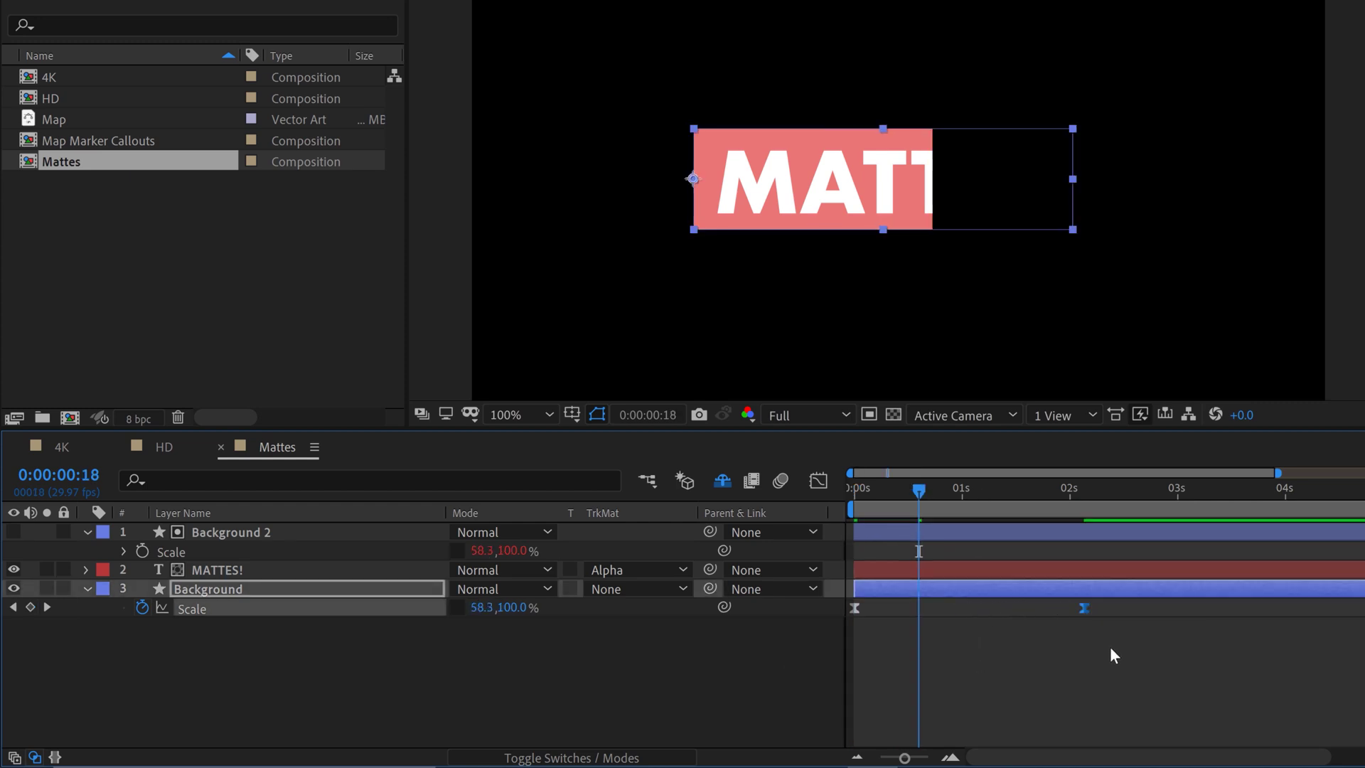
{"action": "left_click", "coordinate": [1110, 646]}
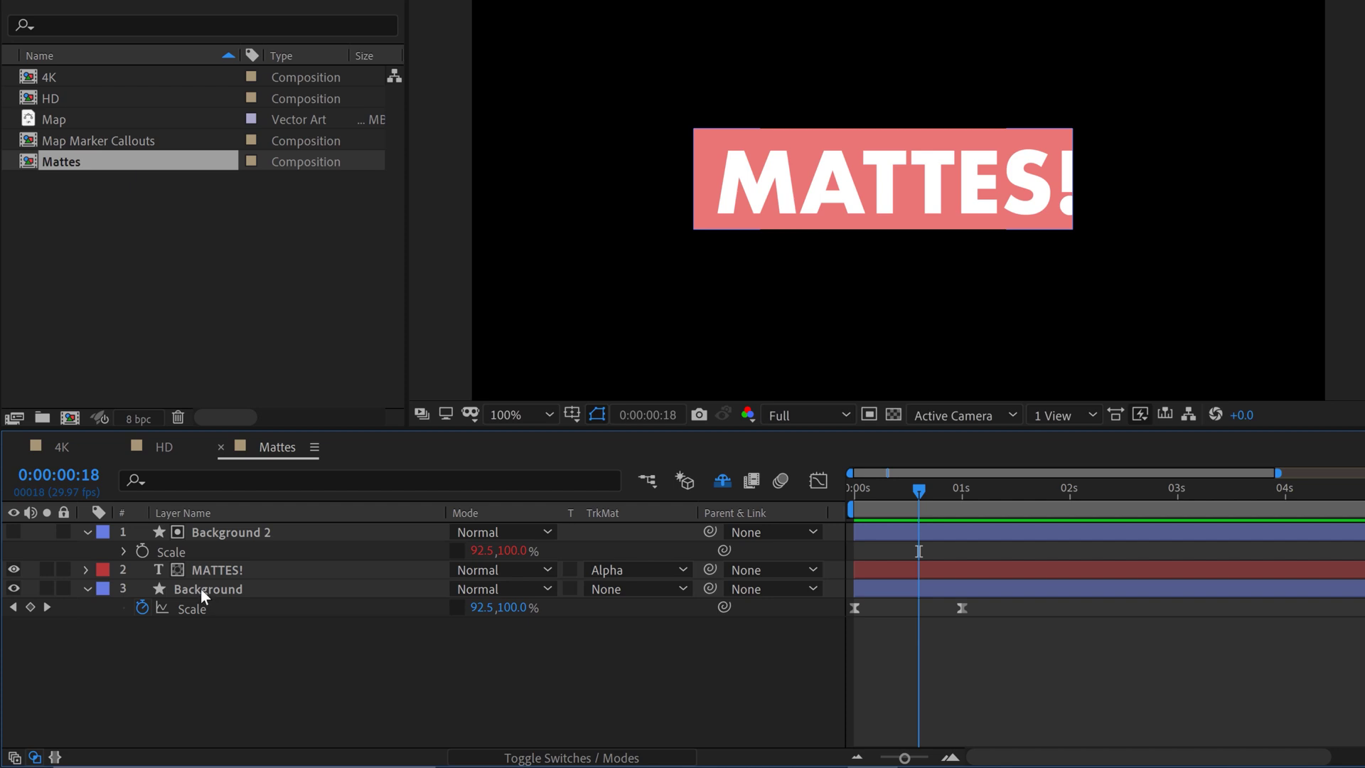
{"action": "left_click", "coordinate": [208, 534]}
Delete Background 2 and place a Hylian linked-keyframe duplicate of Background above MATTES!
{"action": "key", "text": "Delete"}
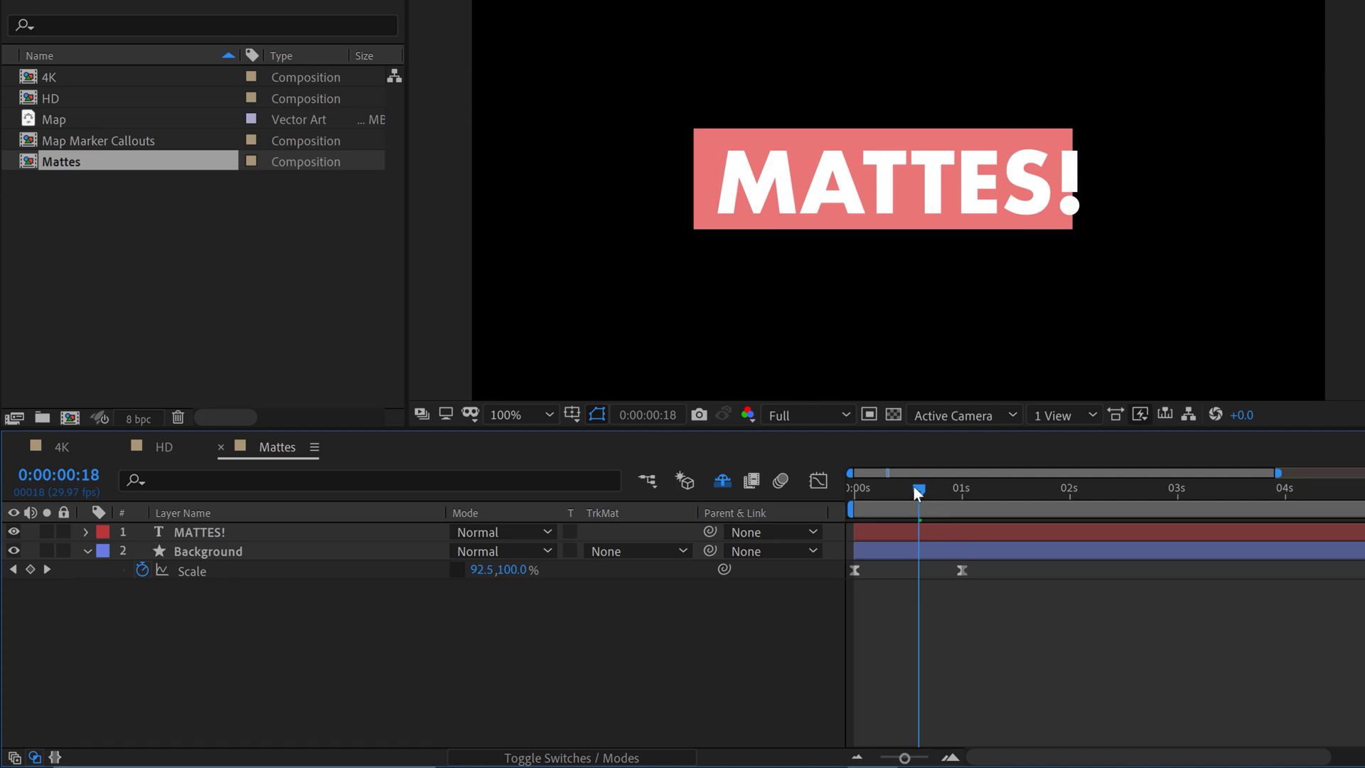
{"action": "left_click_drag", "start_coordinate": [917, 493], "coordinate": [890, 491]}
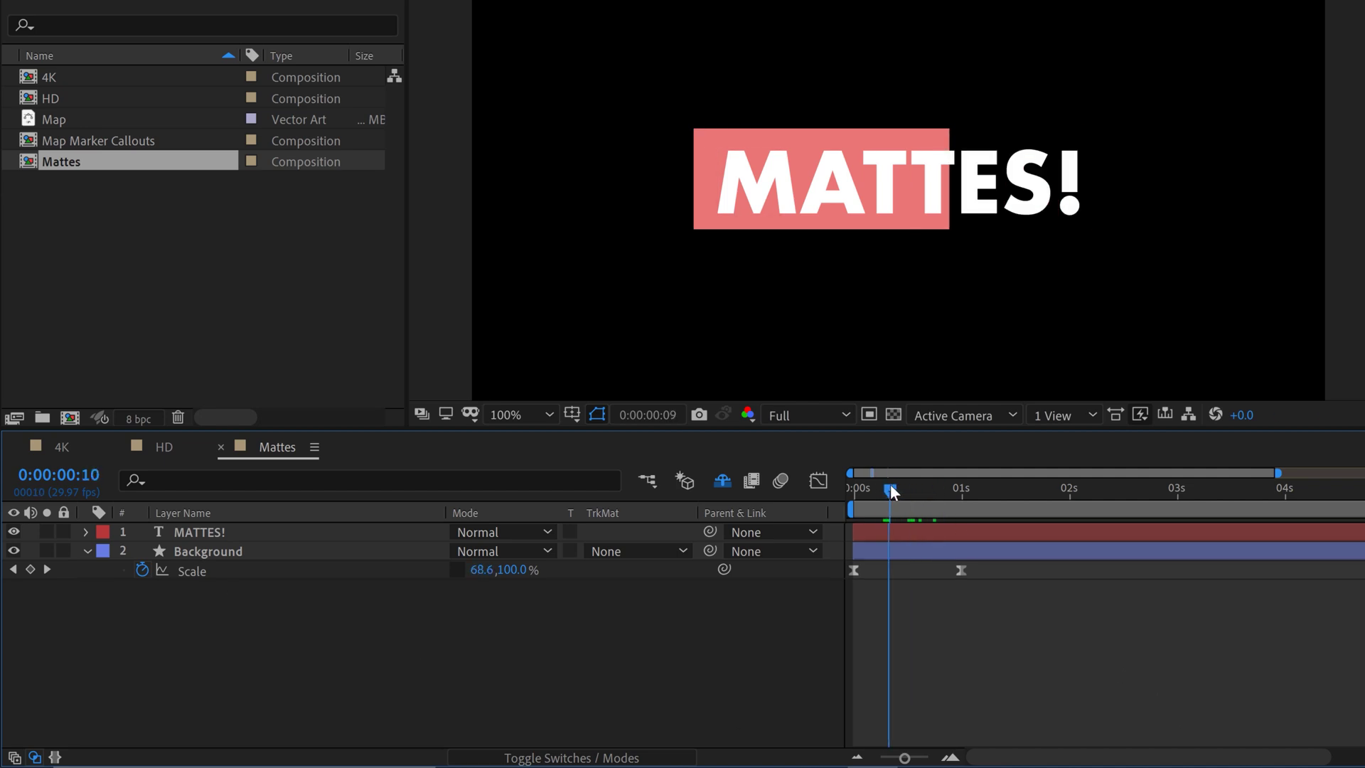
{"action": "left_click", "coordinate": [202, 556]}
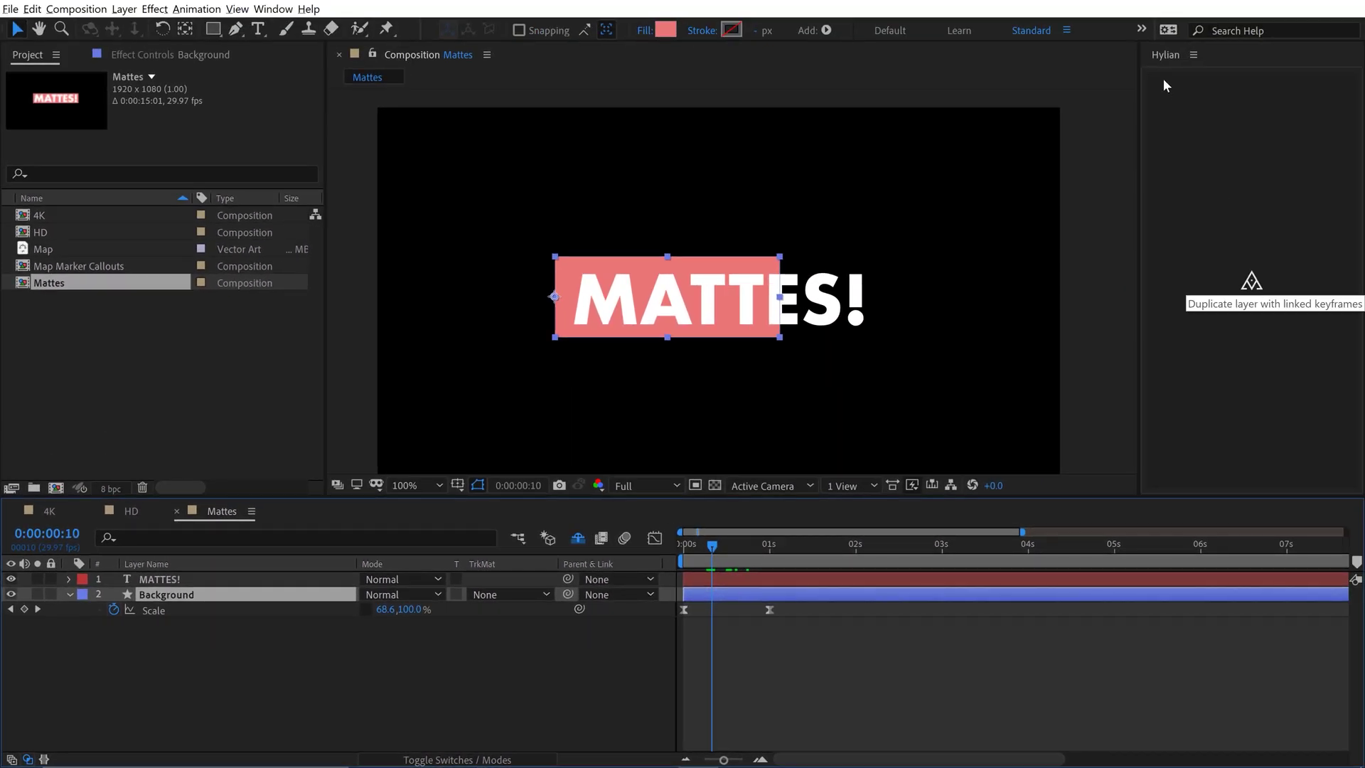
{"action": "left_click", "coordinate": [1252, 283]}
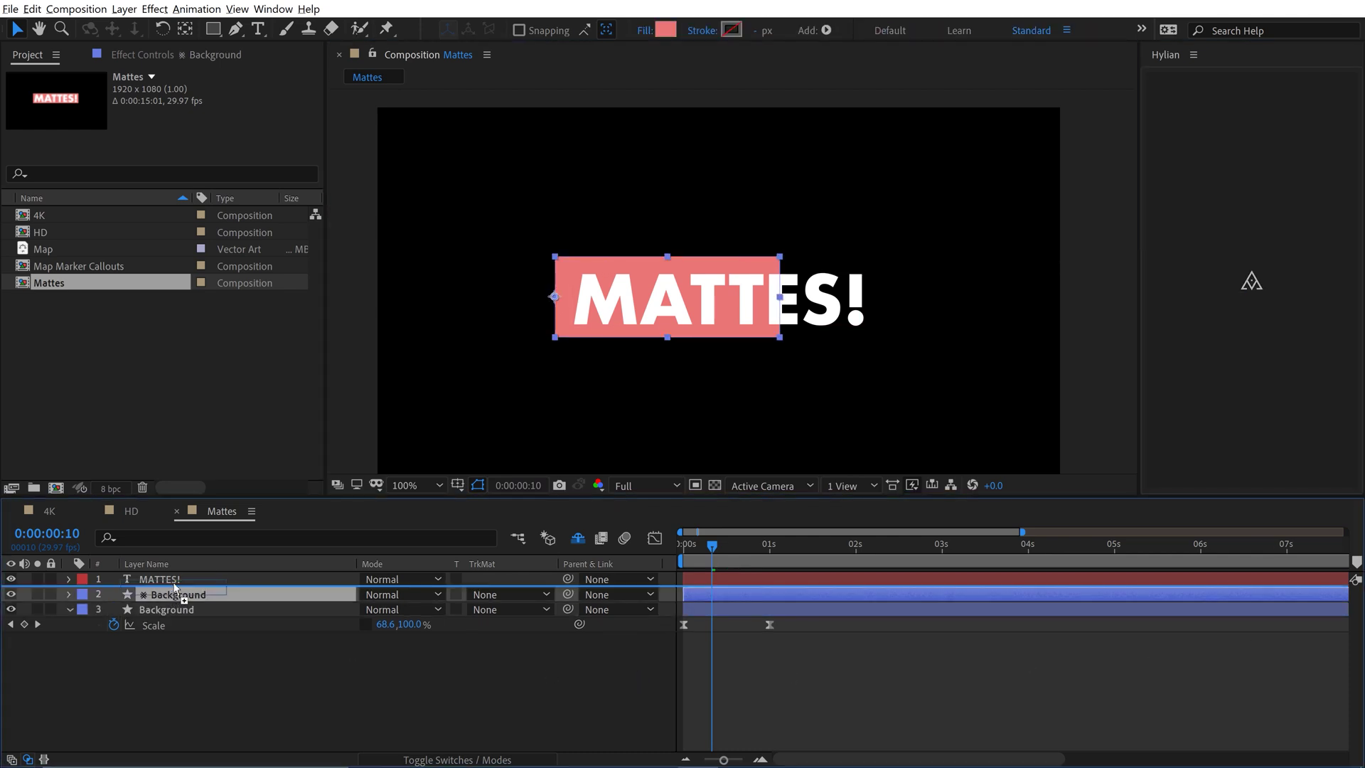
{"action": "left_click_drag", "start_coordinate": [173, 598], "coordinate": [173, 578]}
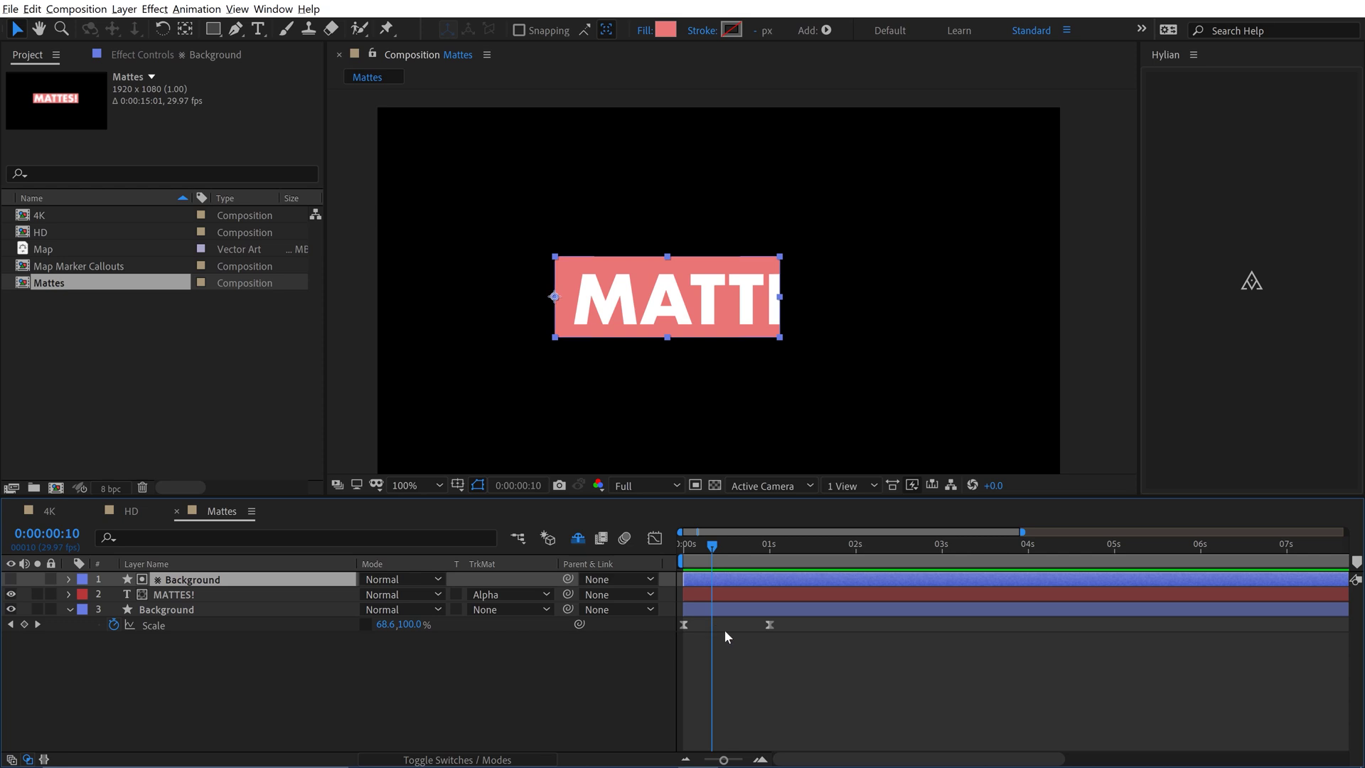
Push the original Background's end Scale keyframe later in time, checking the box width.
{"action": "mouse_move", "coordinate": [771, 624]}
{"action": "left_mouse_down"}
{"action": "mouse_move", "coordinate": [802, 624]}
{"action": "mouse_move", "coordinate": [775, 625]}
{"action": "left_mouse_up"}
{"action": "left_click_drag", "start_coordinate": [712, 545], "coordinate": [735, 548]}
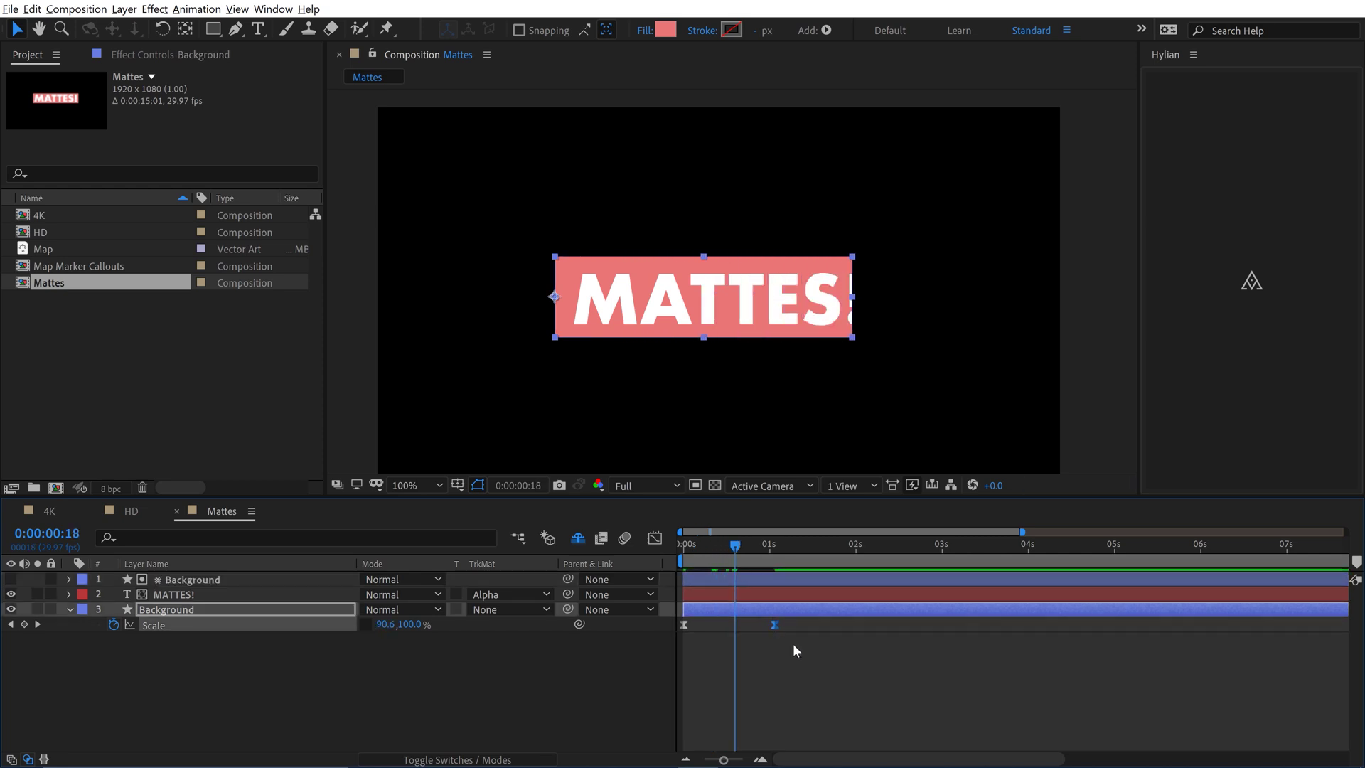
{"action": "left_click_drag", "start_coordinate": [772, 625], "coordinate": [816, 624]}
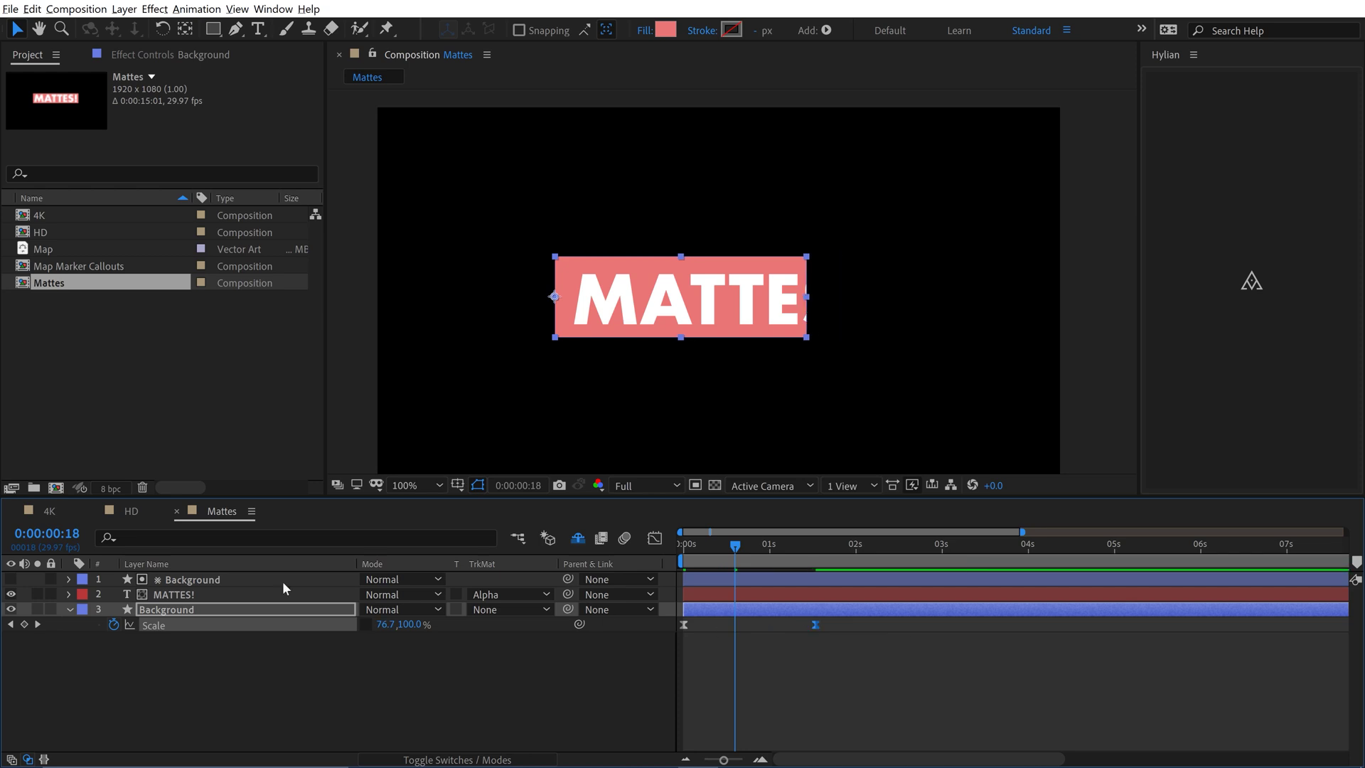
{"action": "left_click", "coordinate": [186, 581]}
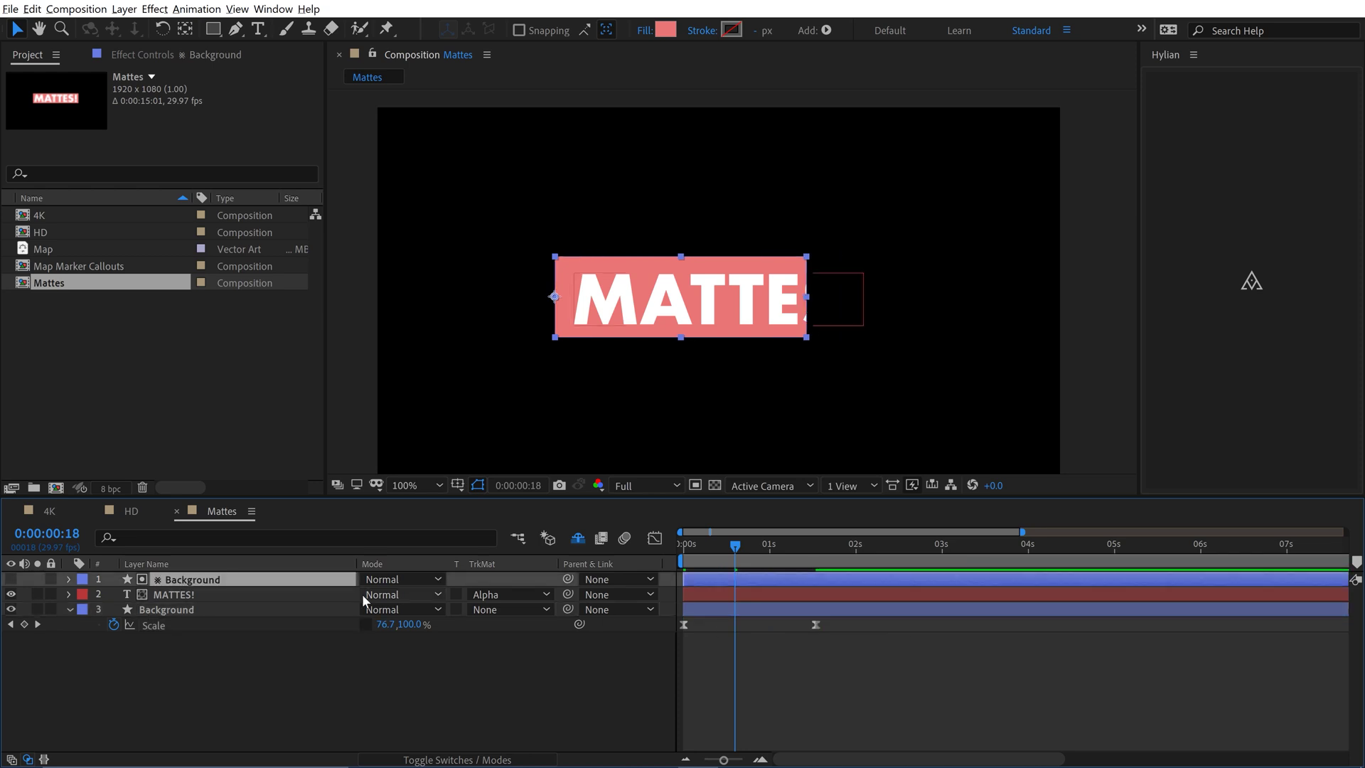
Reveal the duplicate layer's Scale expression linked to the original Background layer.
{"action": "key", "text": "ctrl+v"}
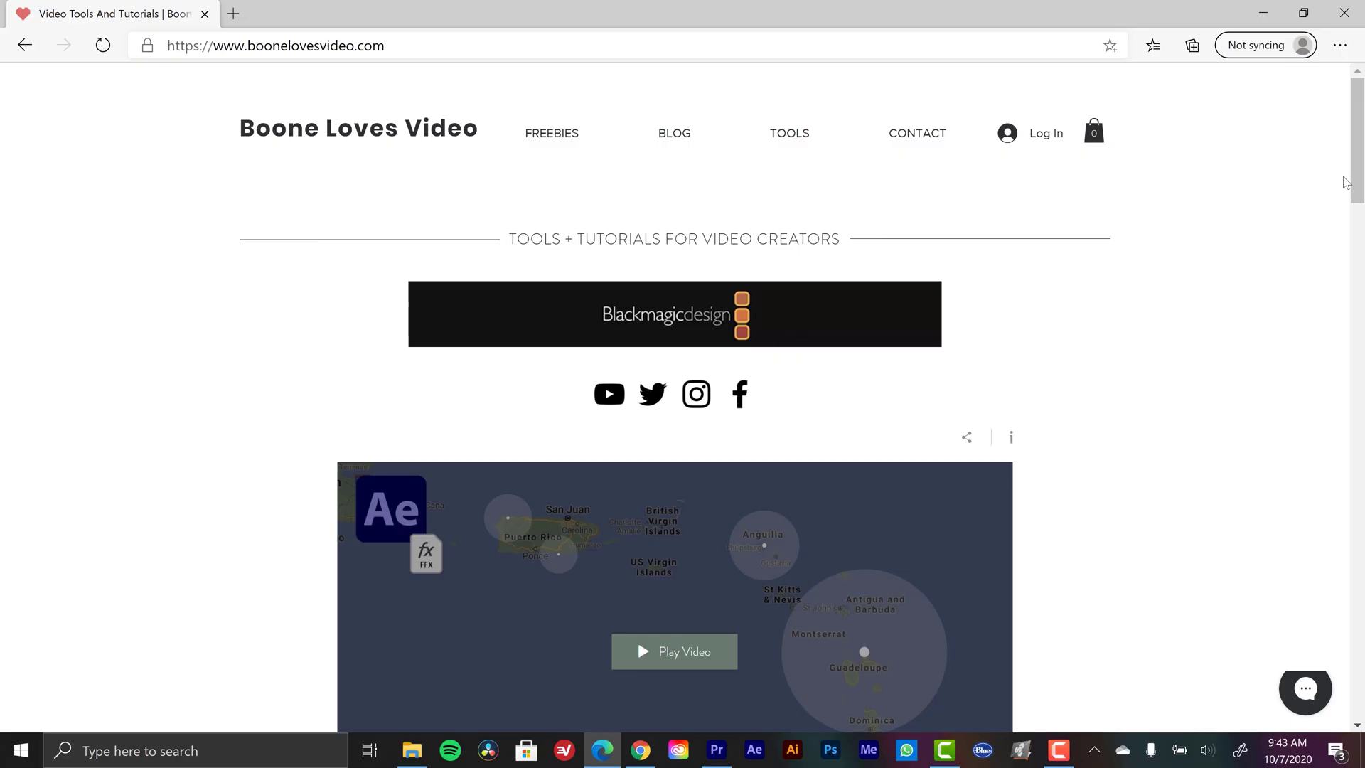
Browse the Boone Loves Video homepage, then go to the FREEBIES page.
{"action": "left_click_drag", "start_coordinate": [1354, 165], "coordinate": [1357, 318]}
{"action": "scroll", "coordinate": [1358, 327], "scroll_direction": "down", "scroll_amount": 20}
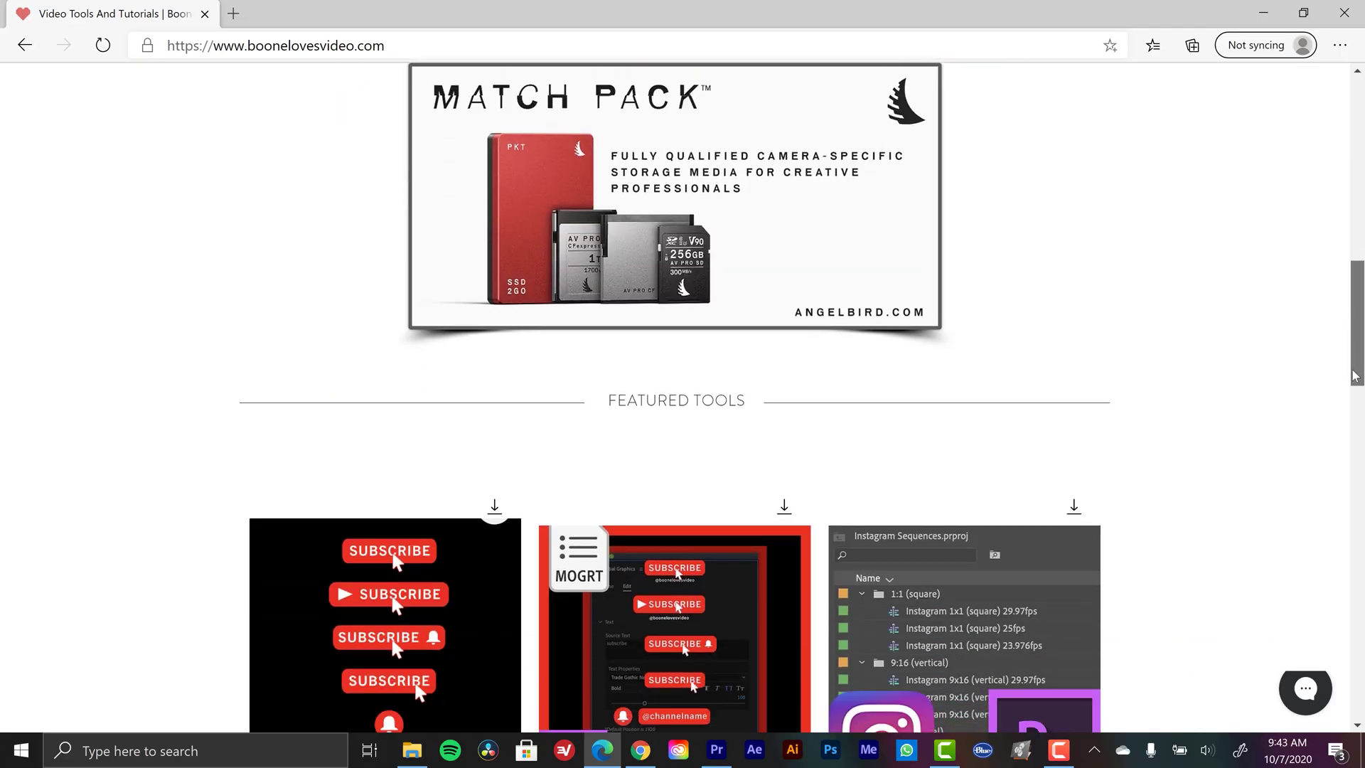
{"action": "scroll", "coordinate": [1363, 345], "scroll_direction": "up", "scroll_amount": 5}
{"action": "scroll", "coordinate": [1364, 345], "scroll_direction": "up", "scroll_amount": 20}
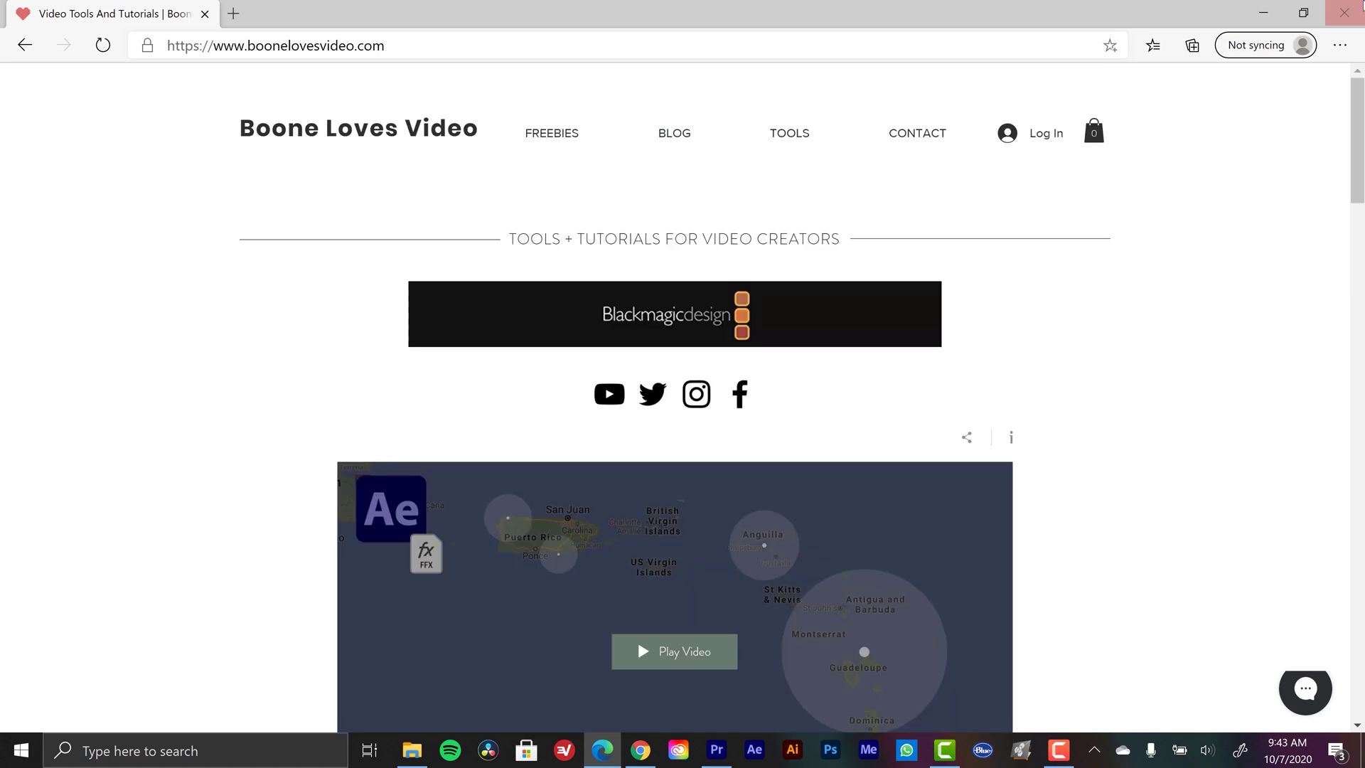
{"action": "left_click", "coordinate": [560, 140]}
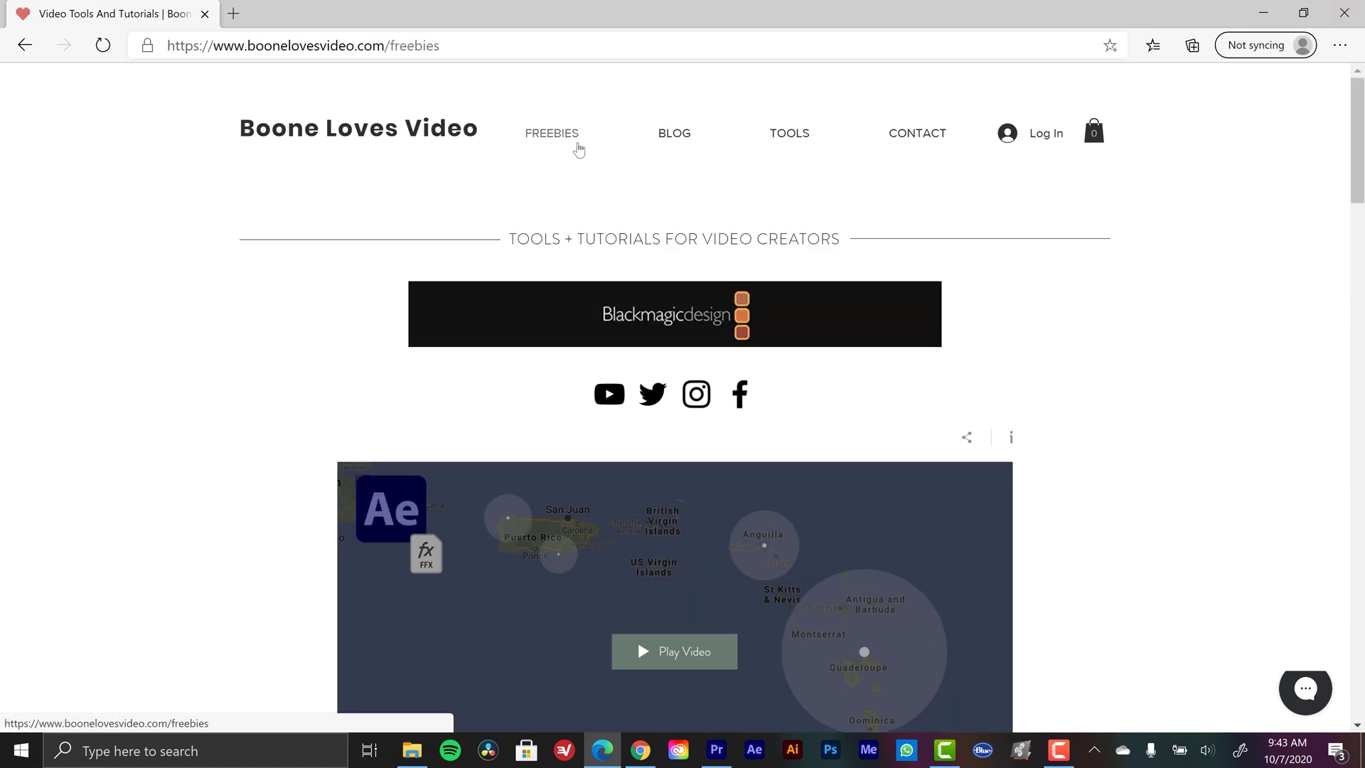